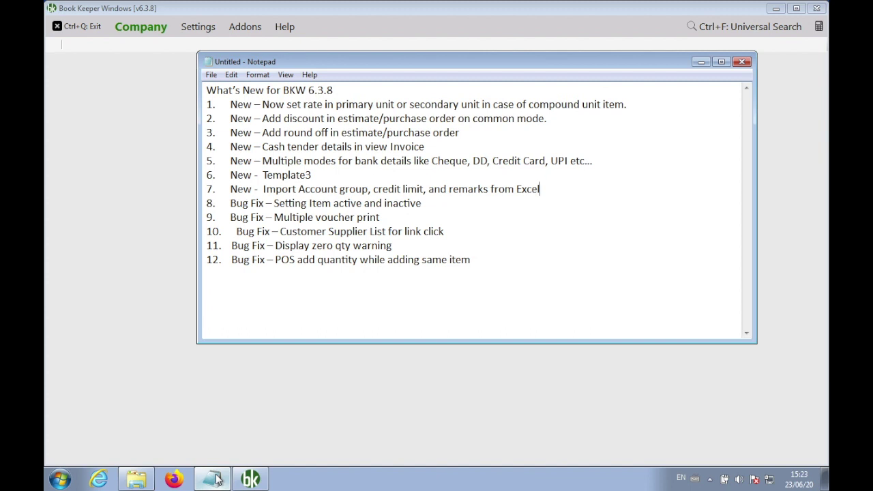
Delete the five Bug Fix lines (8–12) so only the seven New items remain.
key("shift+Down")
key("shift+Down")
key("shift+Down")
key("shift+Down")
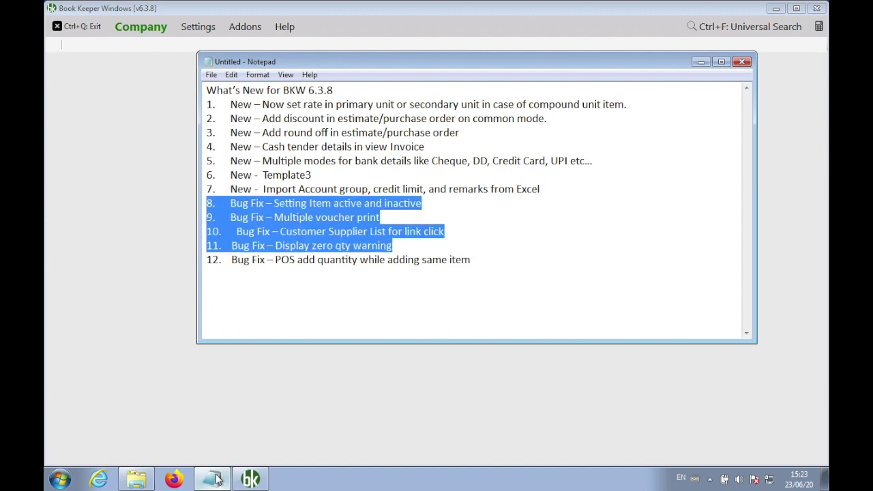
key("shift+Down")
key("Delete")
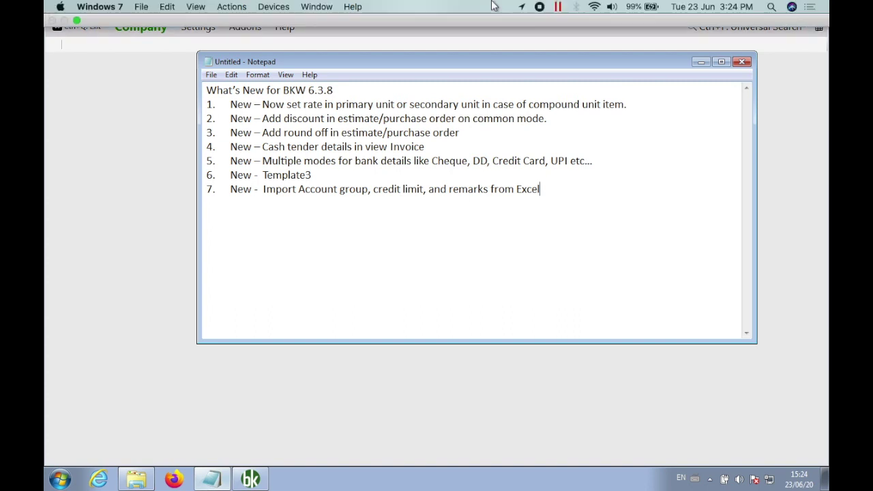
Add the support e-mail address and a contact phone number below the seventh feature.
key("Return")
key("Return")
key("Return")
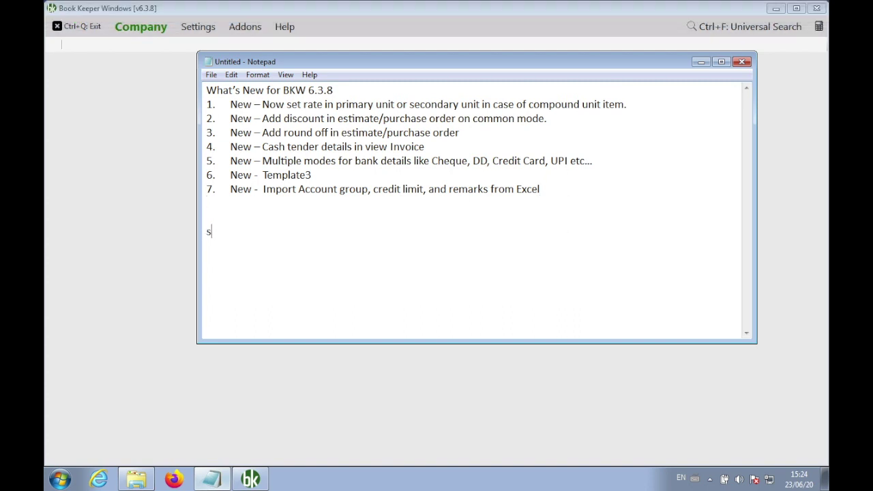
key("Return")
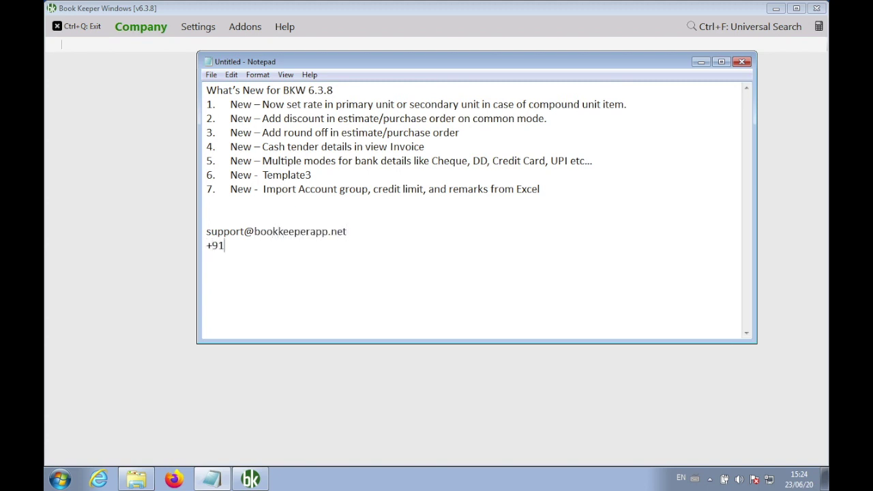
left_click(565, 212)
Insert a 'First Stage:' note reading 'Compound unit: set compound unit of item' above the e-mail.
key("Return")
key("Return")
key("Return")
key("Return")
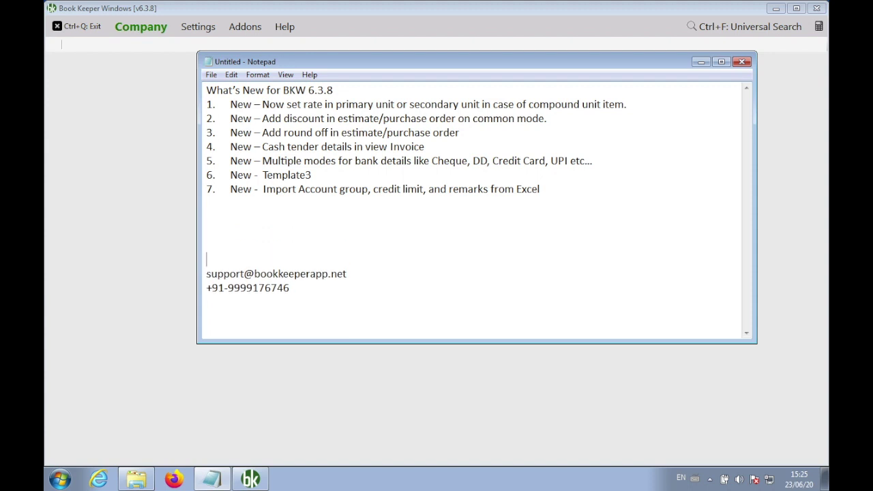
key("Up")
key("Up")
type("Fir")
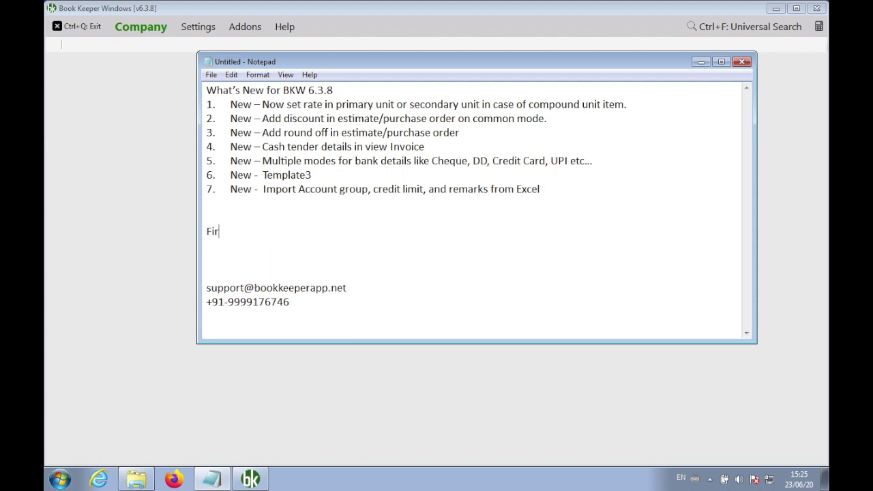
type("st Stage:")
key("Return")
type("Compo")
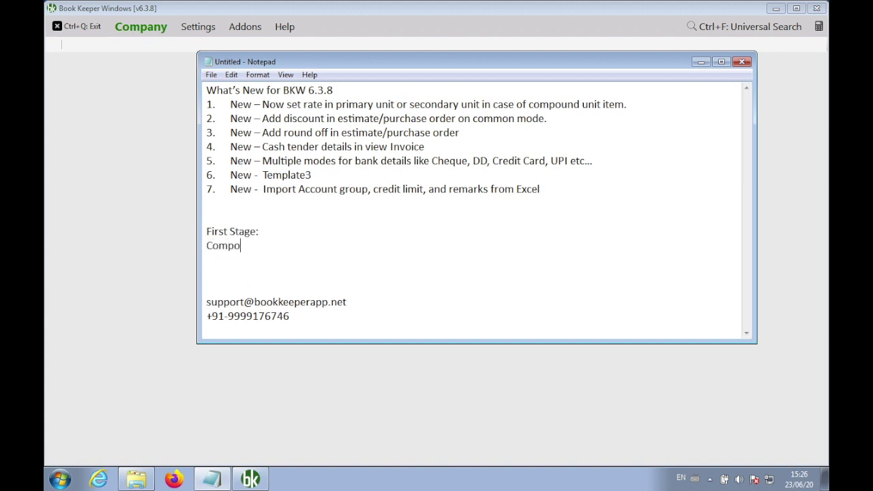
type("und unit: set com")
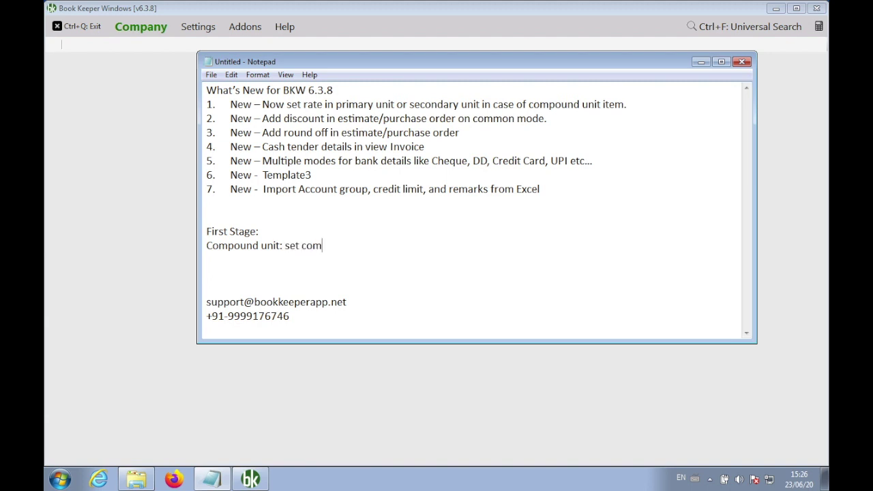
type("pound unit of item")
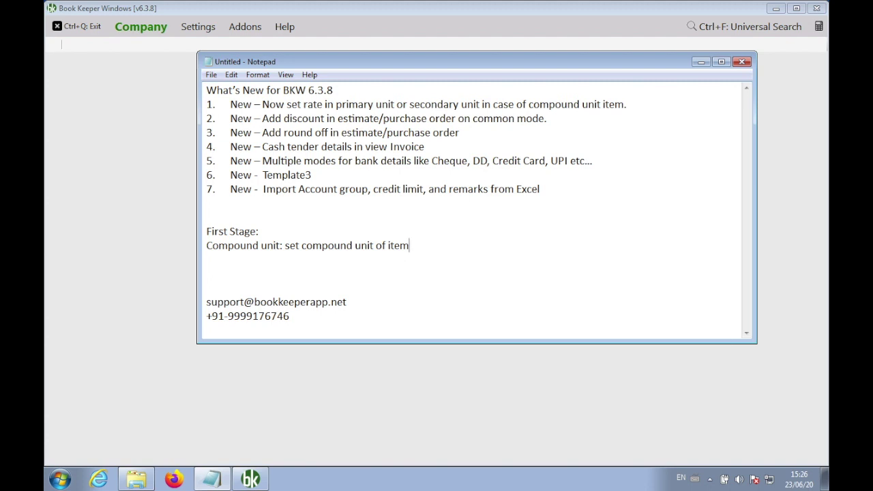
Add a 'Second Stage:' heading after a blank line.
key("Return")
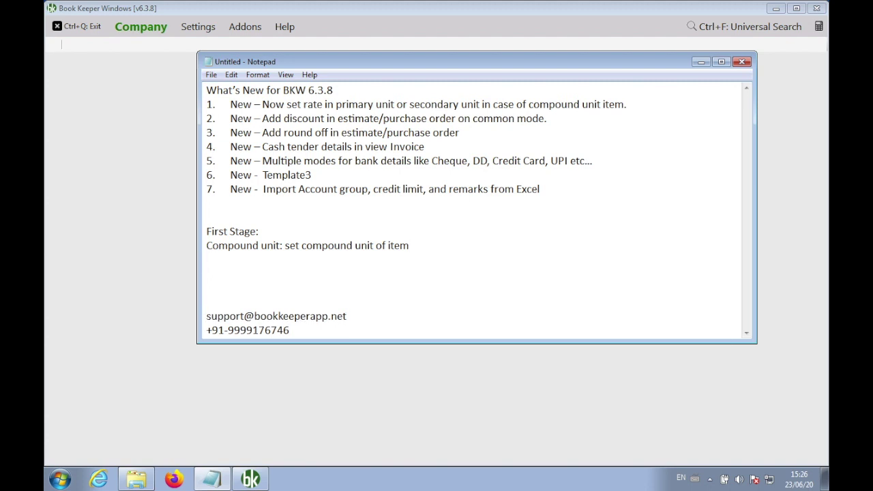
key("Return")
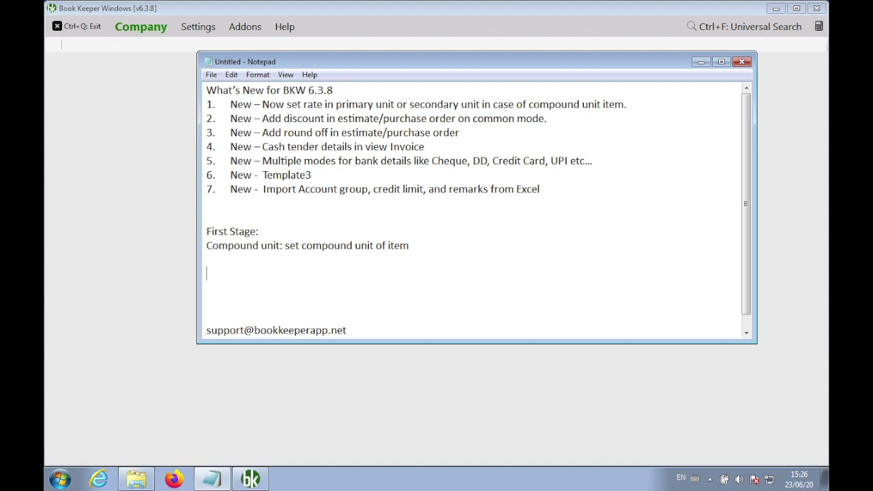
type("Second Stage:")
key("Return")
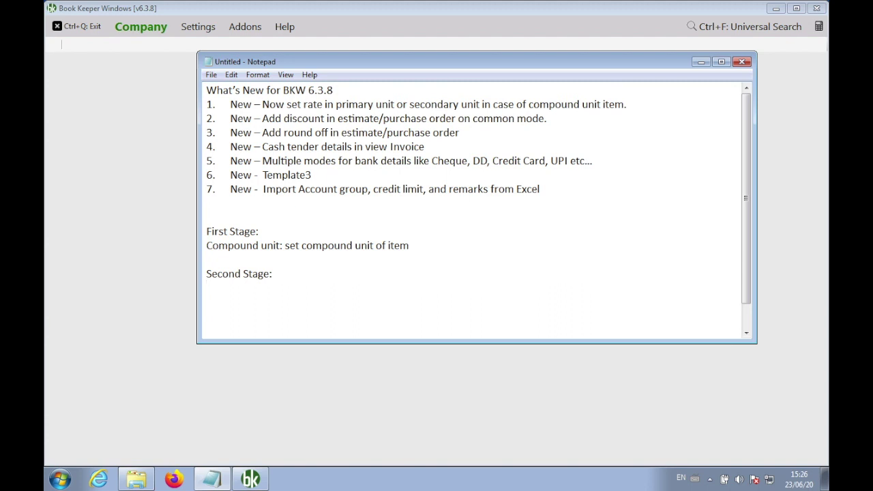
Write 'view compound unit: invoice, reports, item stock level enquiry: 1 box 10 pc' under Second Stage.
type("view compound unit")
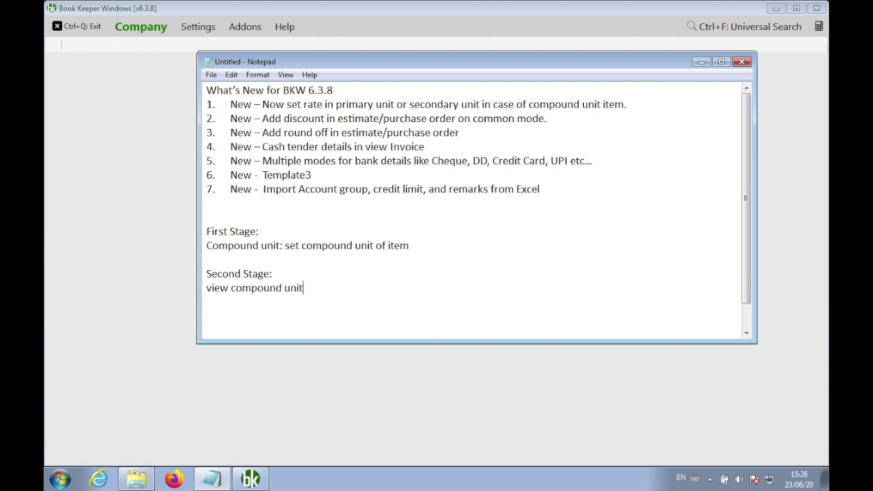
type(": invoice, reports, ")
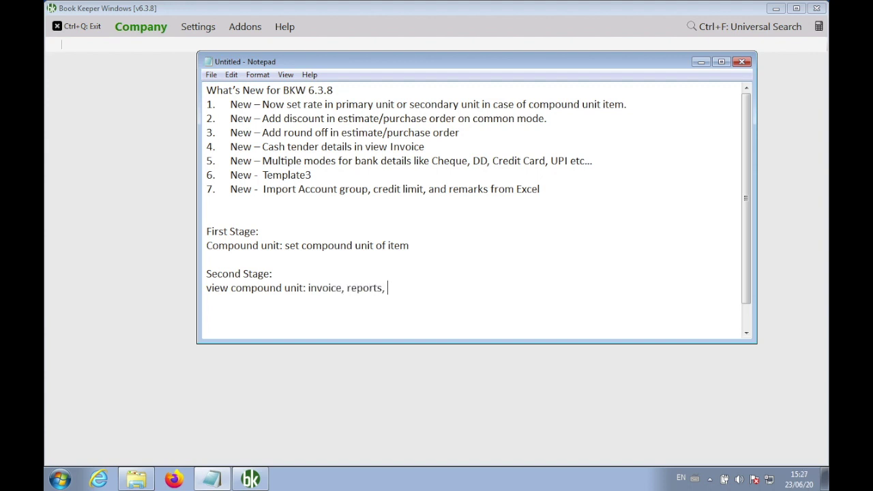
type("item stock level en")
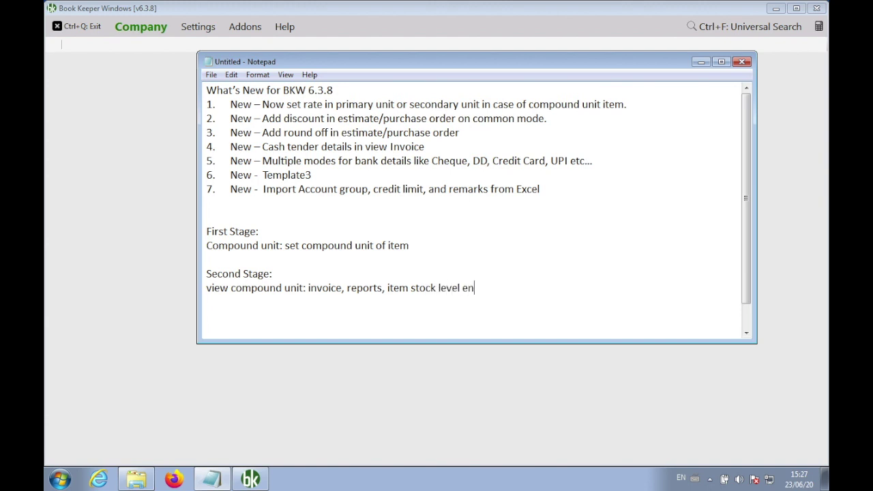
type("quiry:")
type("1 box 10 pc")
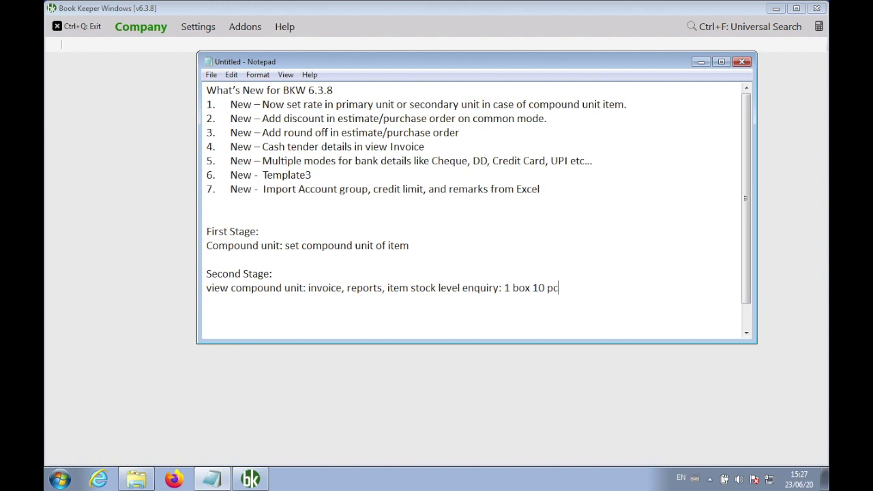
Add a 'Third Stage:' heading with a 'rate:' line beneath it.
key("Return")
key("Return")
type("Third Stage:")
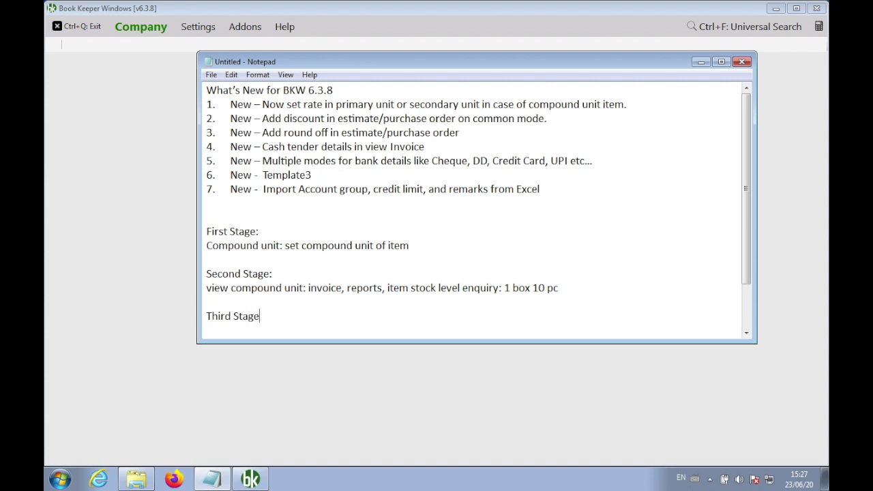
key("Return")
type("rate:")
Add the Frooti example 'Frooti: box => 10 pc' and '1 pc , 100/box' below rate:.
key("Return")
key("Return")
key("Return")
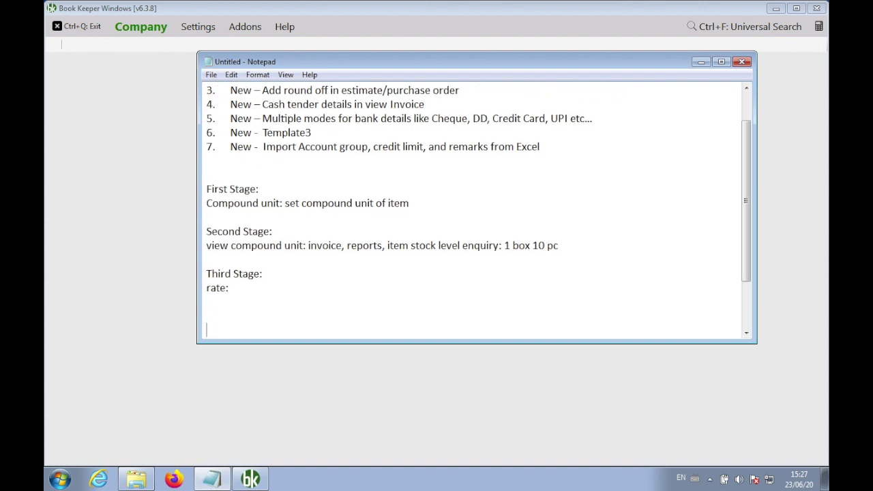
type("Froot")
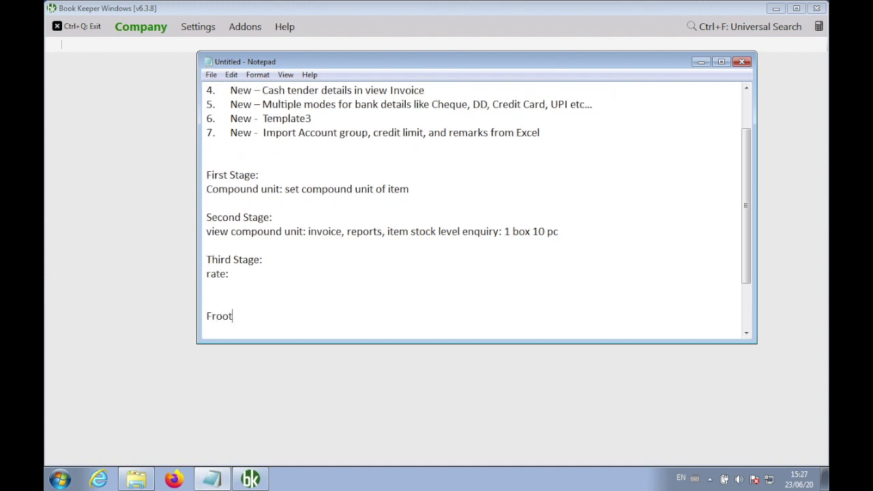
type("i: box => 10 pc")
key("Return")
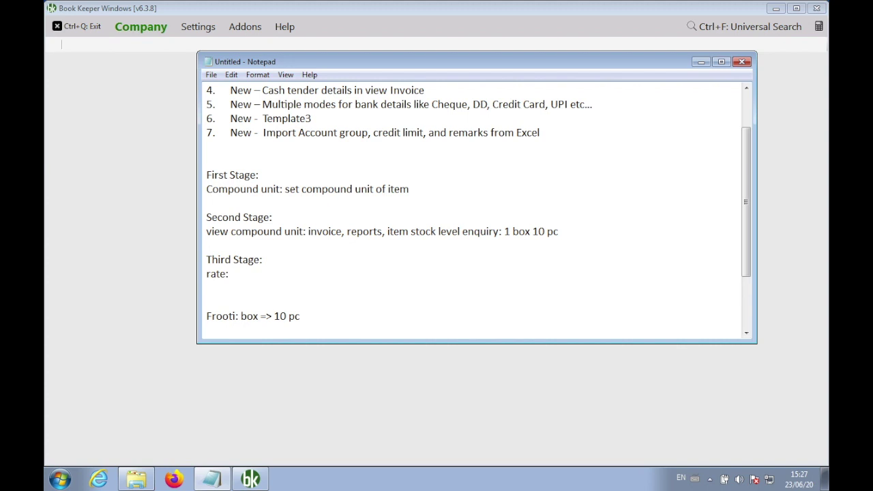
type("1")
key("BackSpace")
type("1 pc , 3")
key("BackSpace")
type("100/box")
Create the company 'Compound Demo' with country India and open its empty dashboard.
left_click(128, 194)
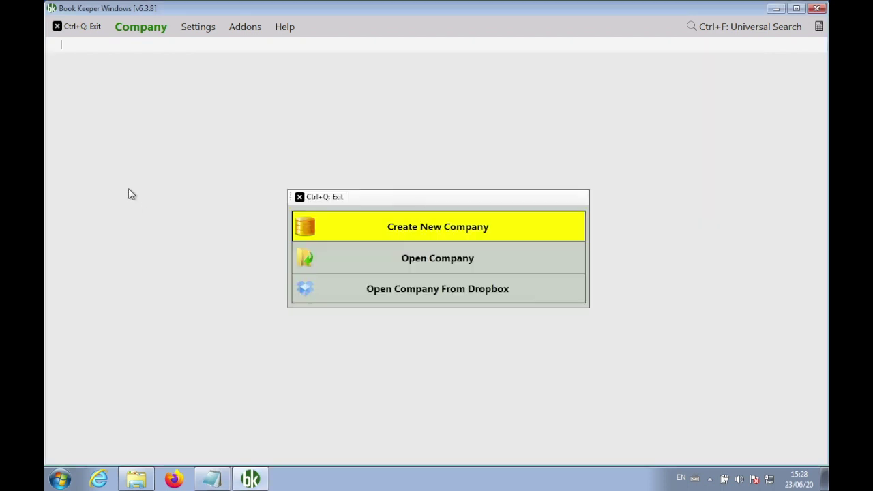
key("Return")
type("Com")
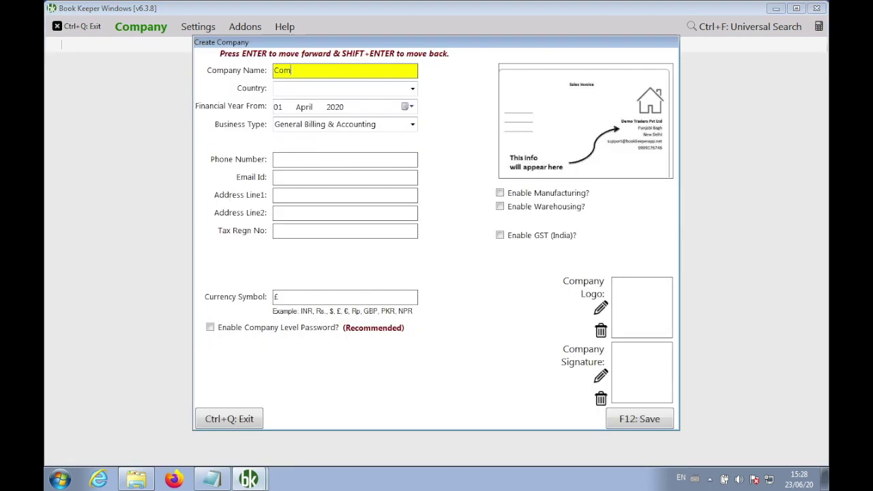
type("pound Demo")
key("Return")
type("ind")
key("Return")
key("Return")
key("Return")
key("Return")
key("Return")
key("Return")
key("Return")
key("Return")
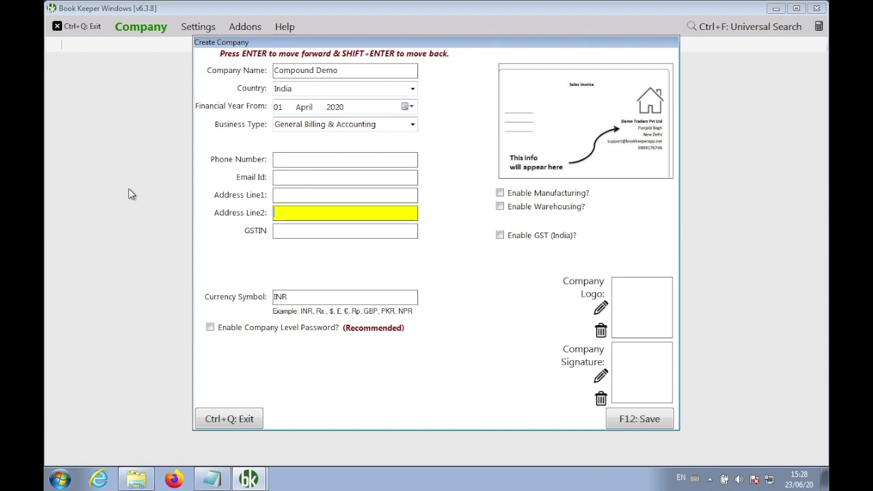
key("Return")
key("Return")
key("Return")
key("Return")
key("Return")
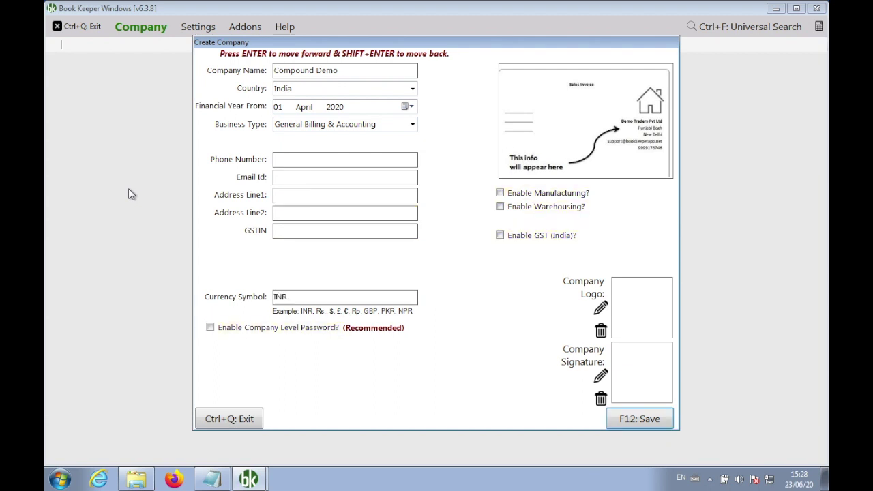
key("alt+Tab")
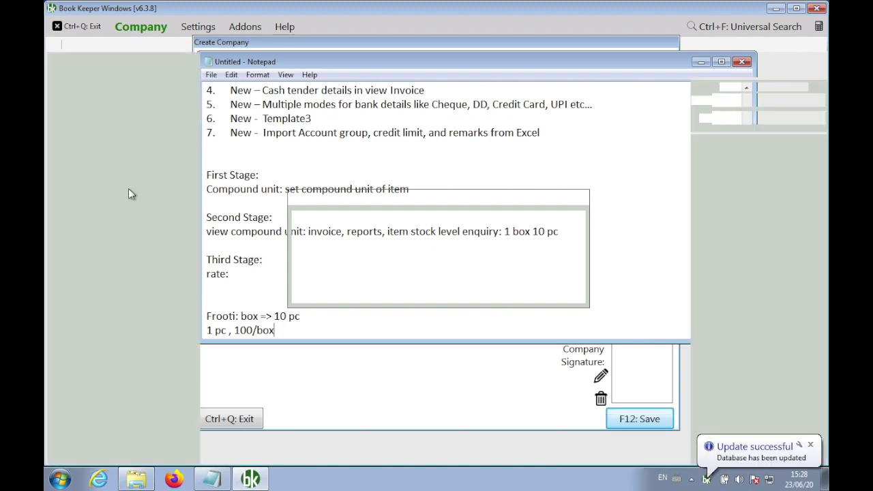
left_click(529, 252)
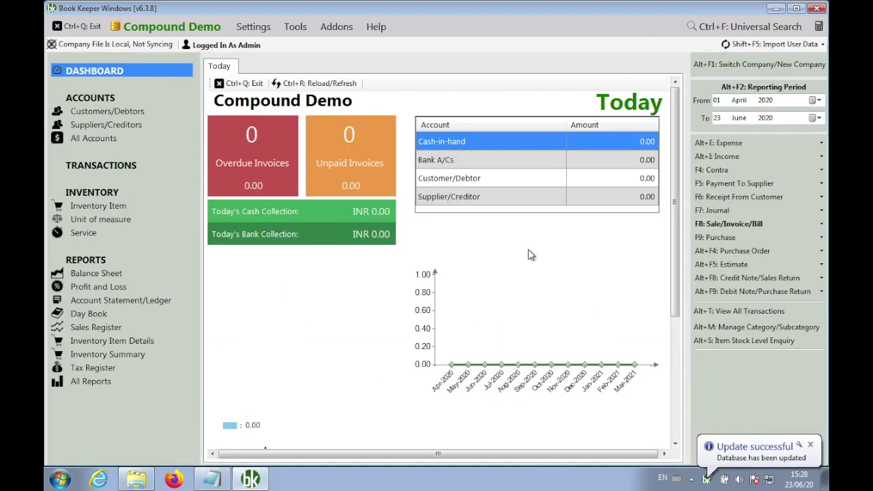
Start a new unit of measure named Box with symbol box.
left_click(260, 87)
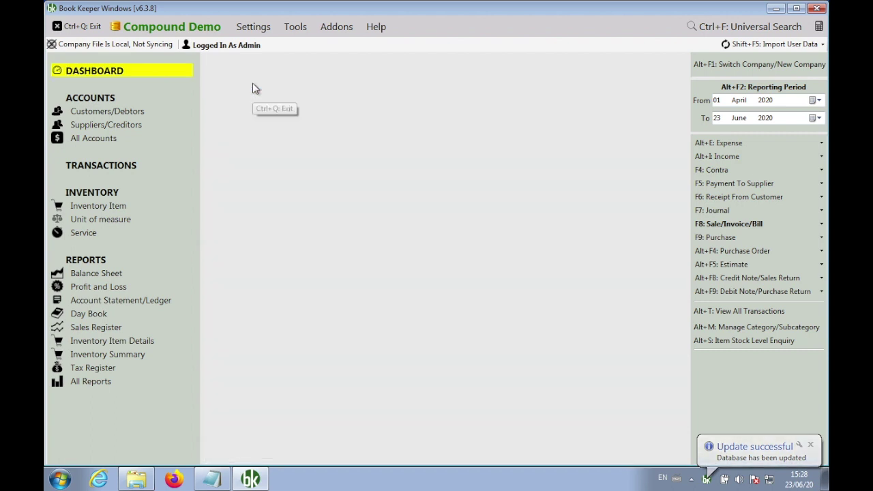
left_click(118, 219)
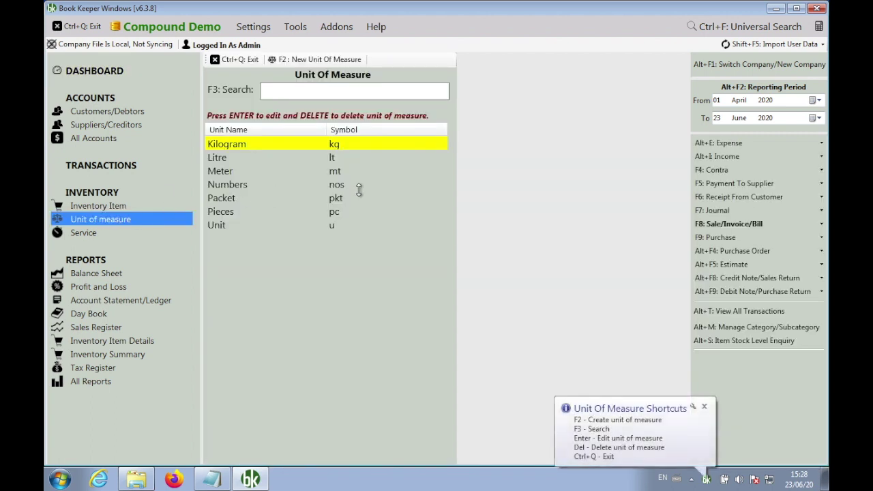
left_click(305, 61)
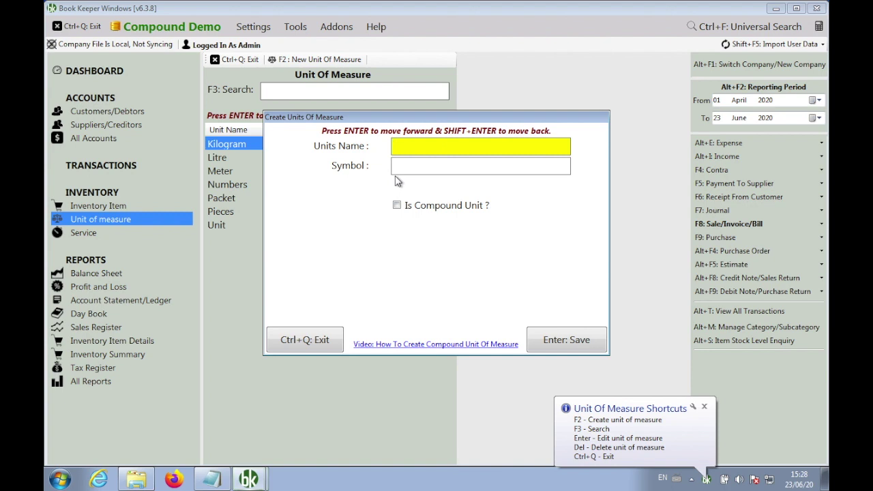
type("Box")
key("Return")
type("box")
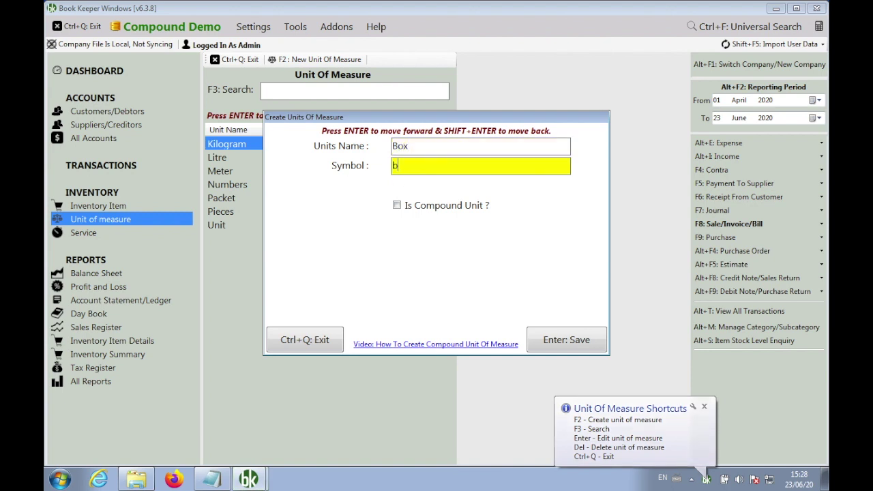
key("Return")
Make Box a compound unit equal to 10 Pieces and save it.
key("space")
key("Return")
type("10")
key("Return")
type("pc")
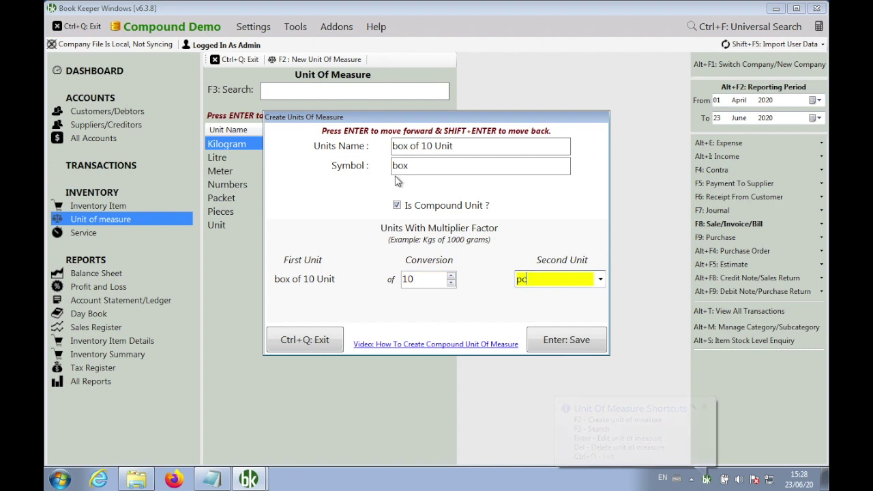
key("Down")
key("Down")
key("Return")
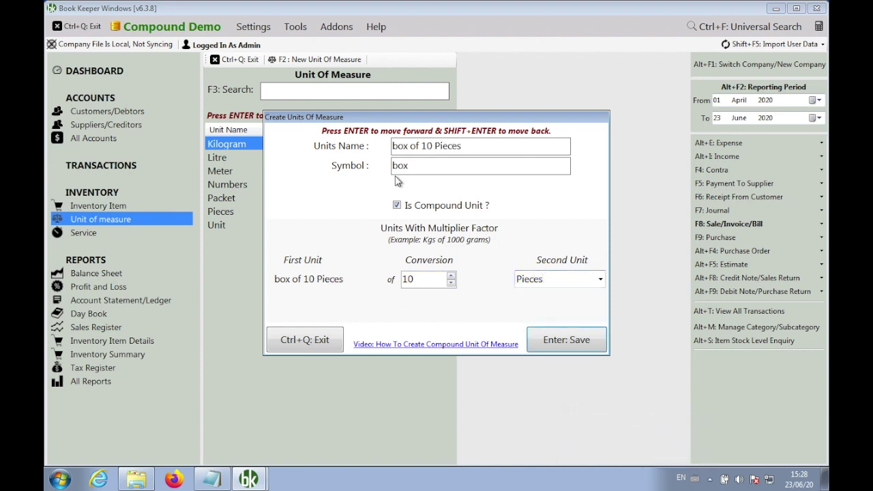
left_click(538, 341)
left_click(489, 283)
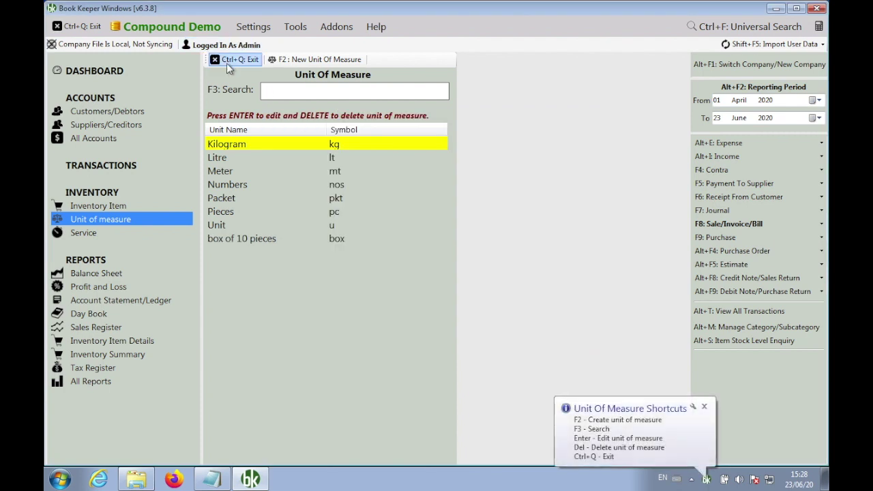
left_click(229, 61)
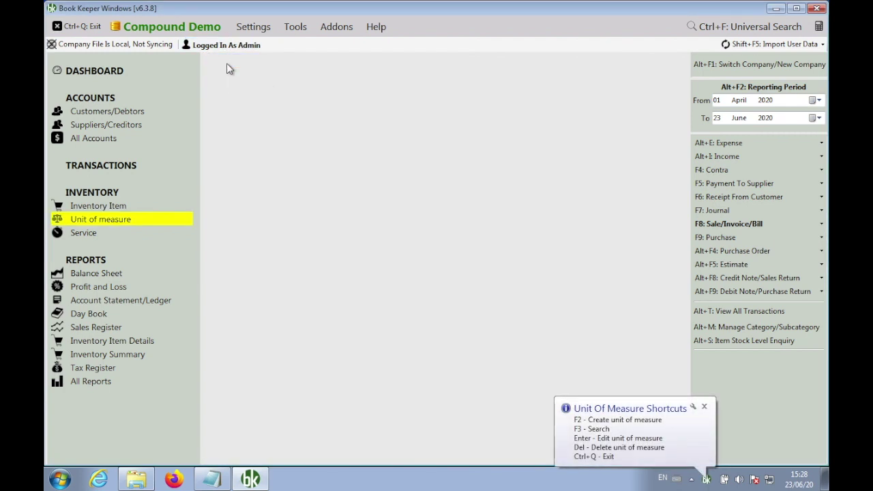
Add inventory item Frooti using the 'box of 10 pieces' unit and save it.
left_click(708, 224)
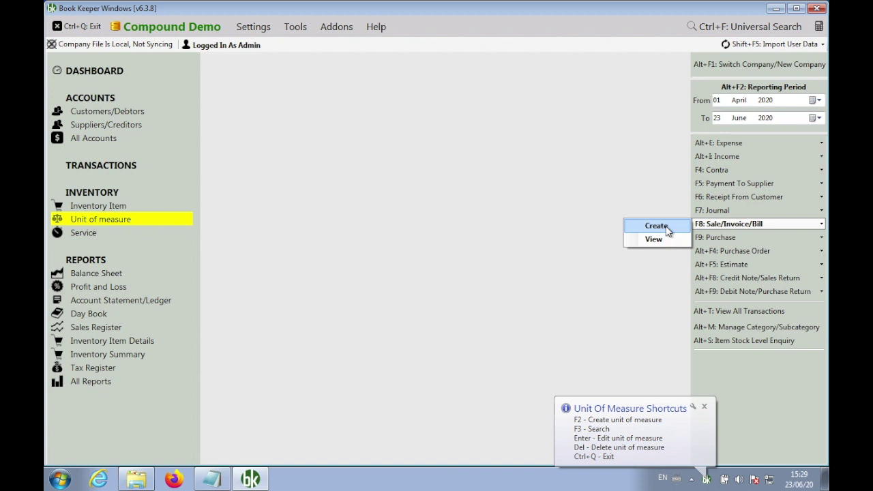
left_click(119, 211)
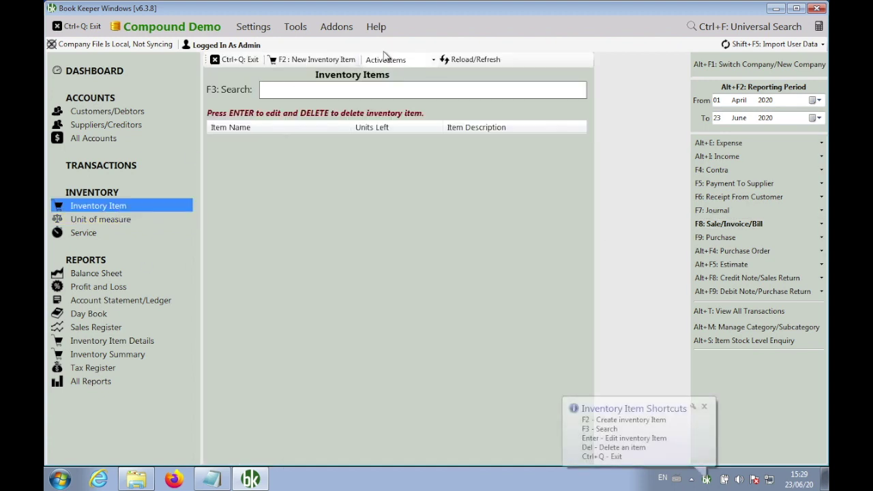
left_click(324, 59)
type("Frooti")
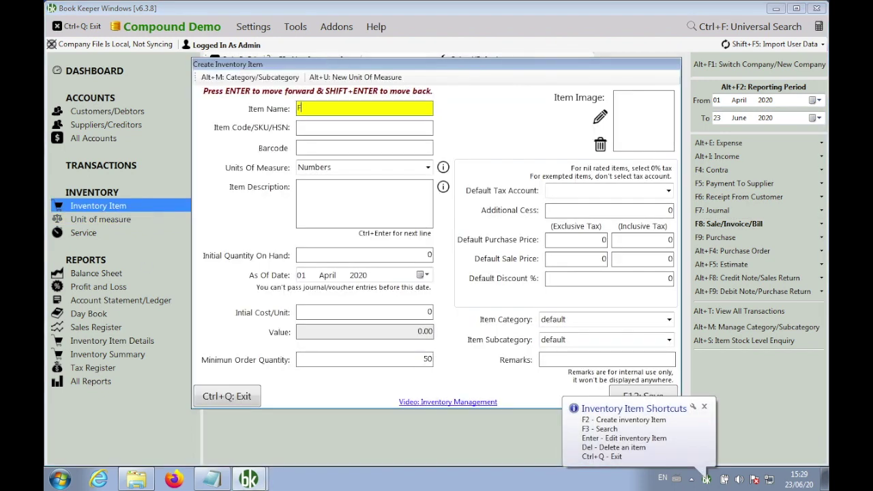
key("Return")
key("Return")
key("Return")
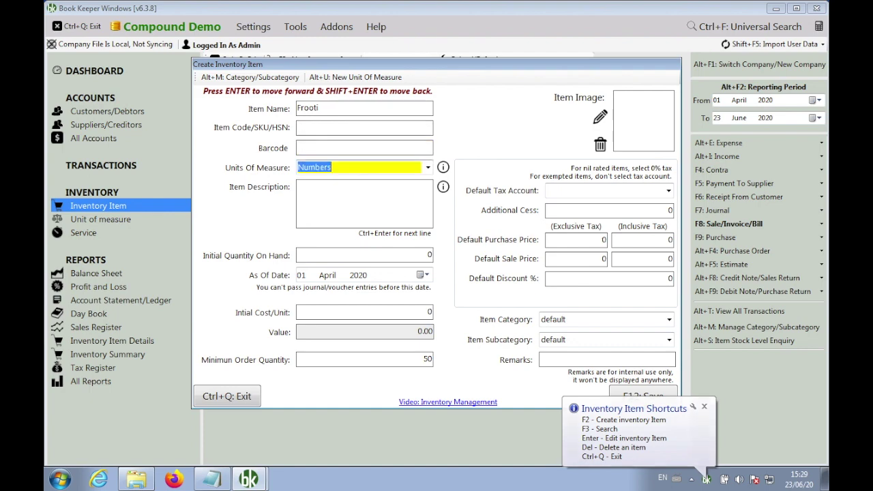
type("box of 10 pieces")
key("Down")
key("Return")
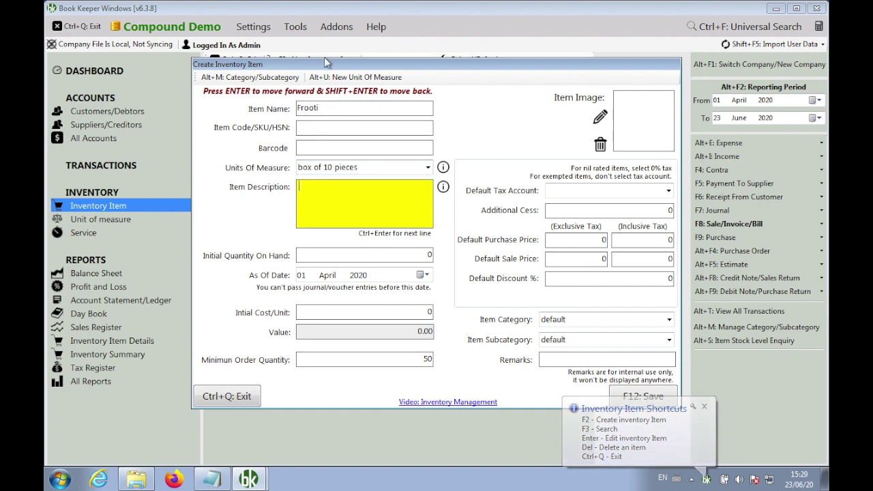
key("F12")
key("Return")
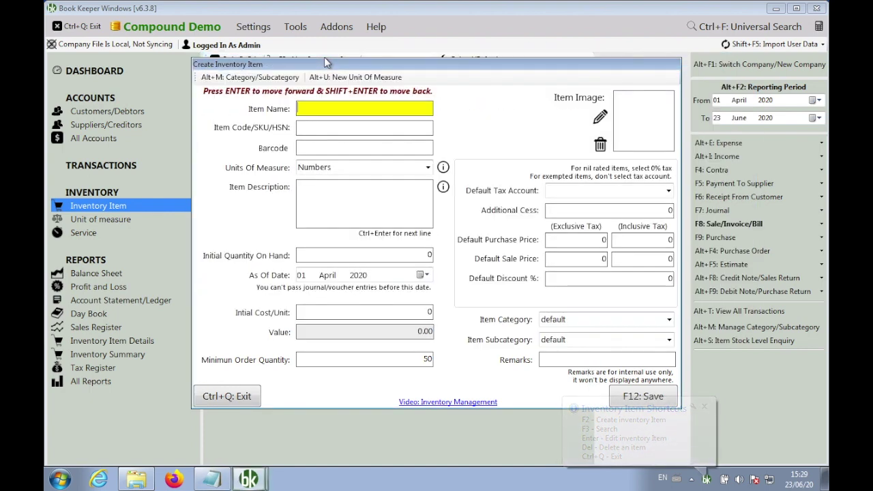
key("ctrl+q")
key("ctrl+q")
left_click(712, 225)
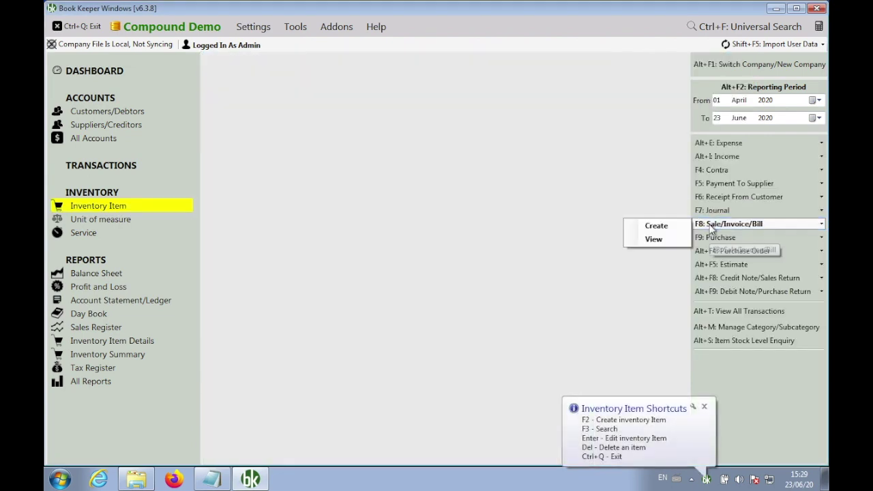
Create cash sale invoice INV1 for Frooti, quantity 0-1 at rate 100, and save and view it.
left_click(661, 229)
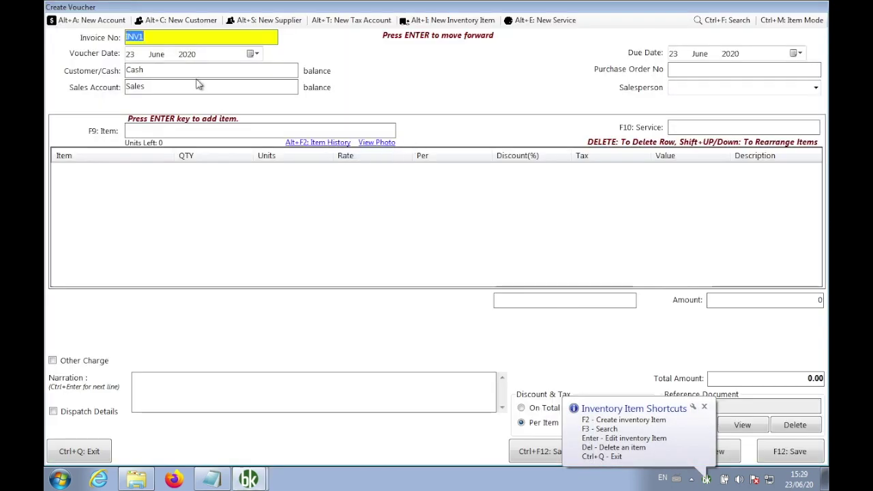
left_click(184, 131)
type("fr")
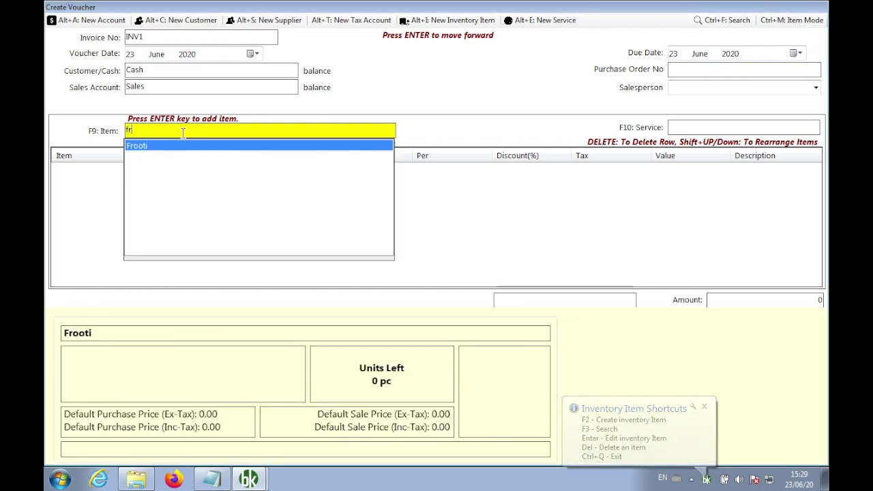
key("Return")
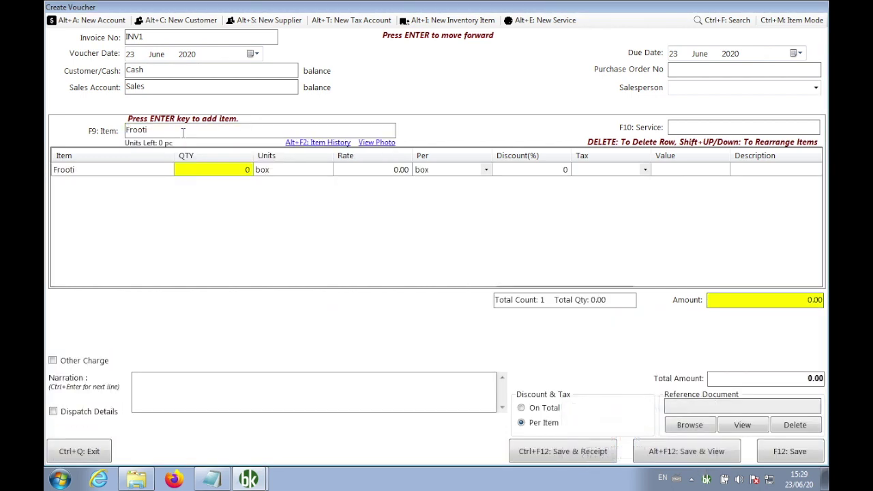
type("-1")
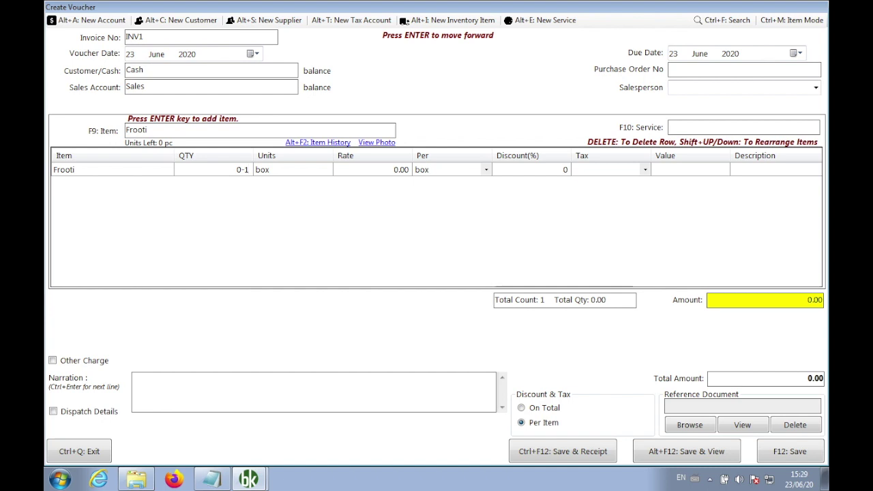
key("Return")
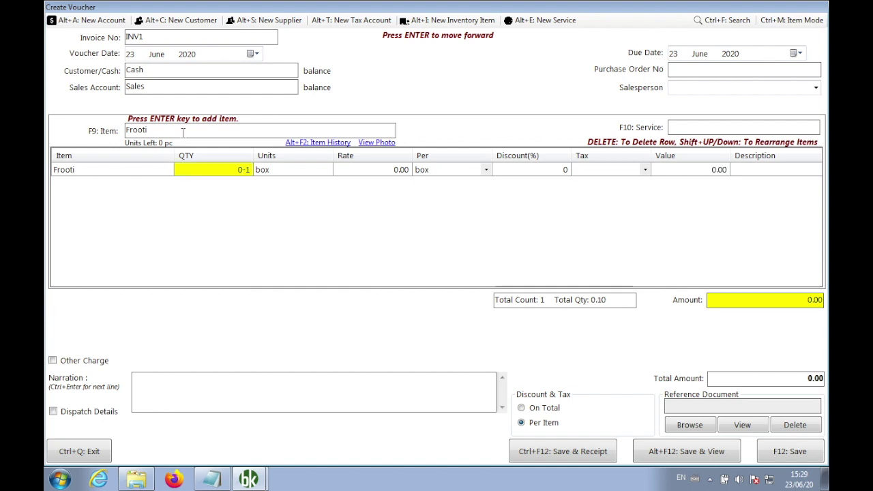
key("Return")
key("Return")
type("100")
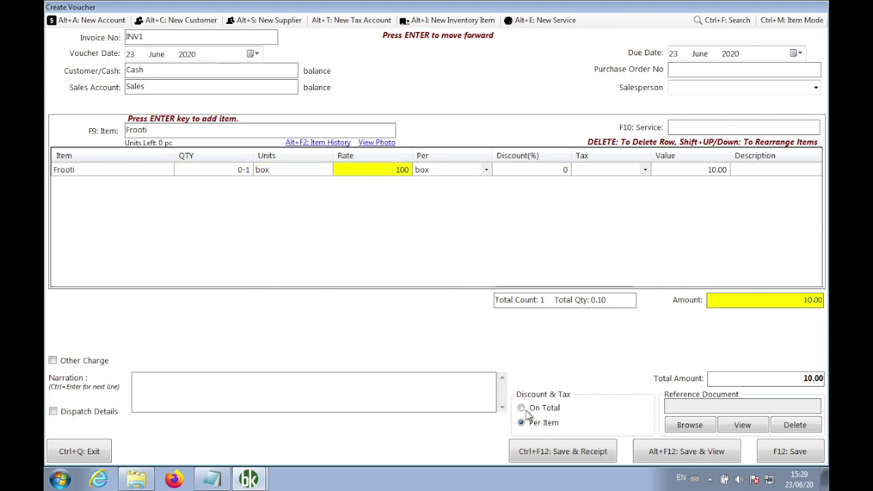
left_click(653, 453)
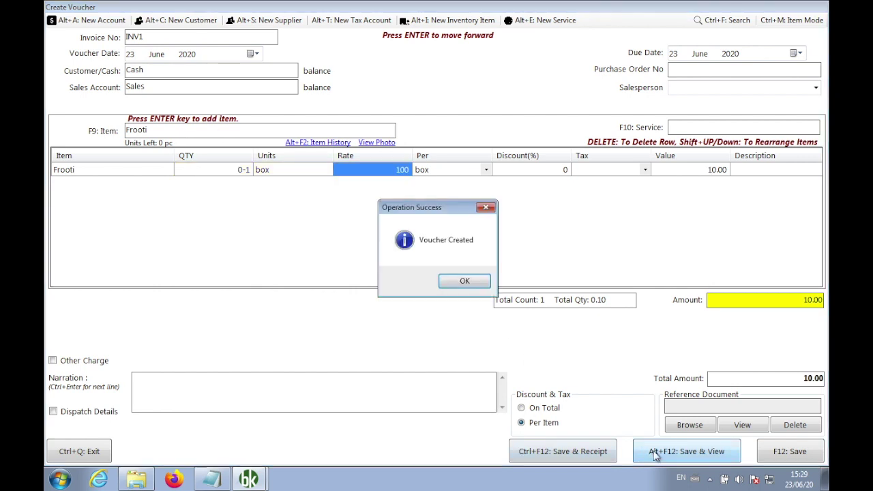
left_click(470, 282)
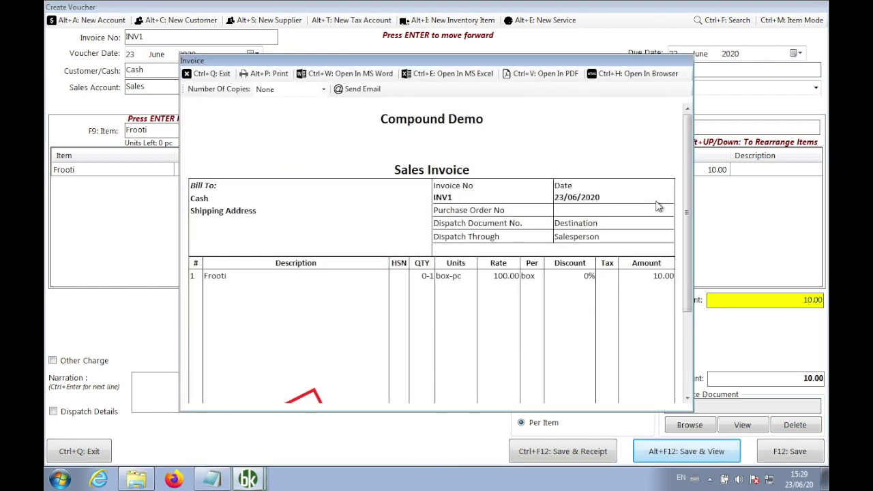
Highlight INV1's quantity 0-1 and rate 100.00 per box, then return to Notepad.
left_click_drag(690, 189, 692, 231)
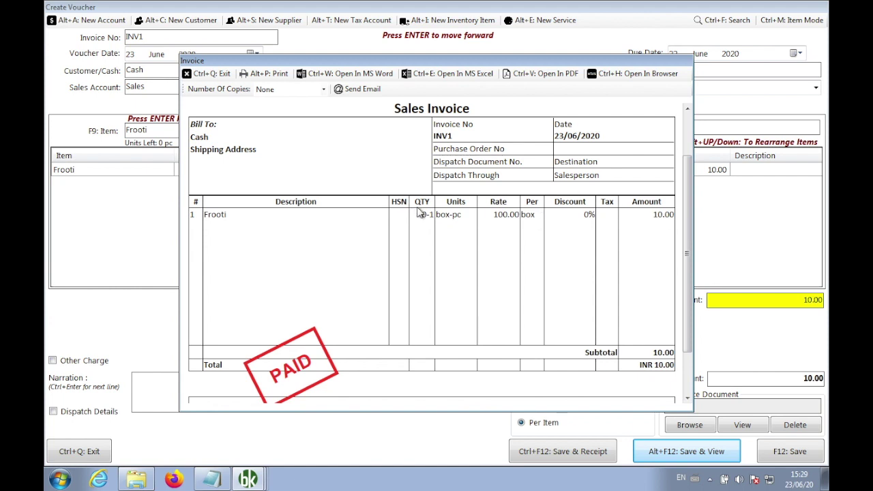
left_click_drag(423, 217, 434, 217)
left_click_drag(536, 214, 491, 215)
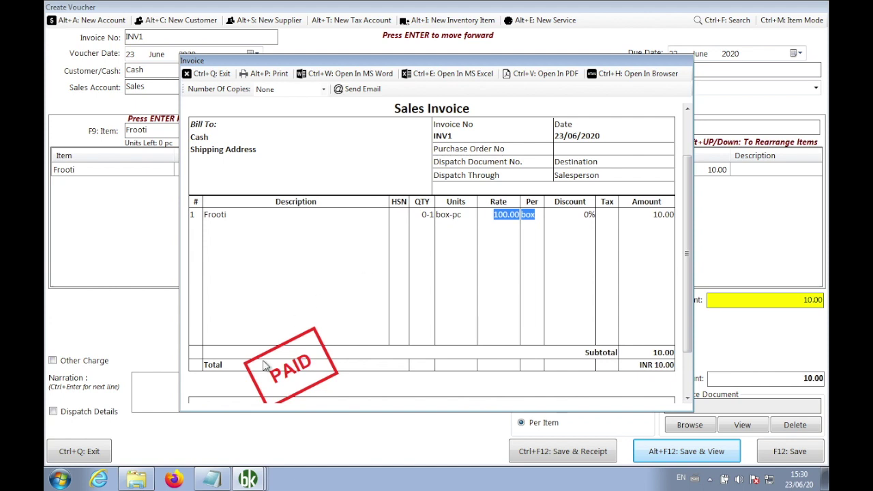
left_click(216, 481)
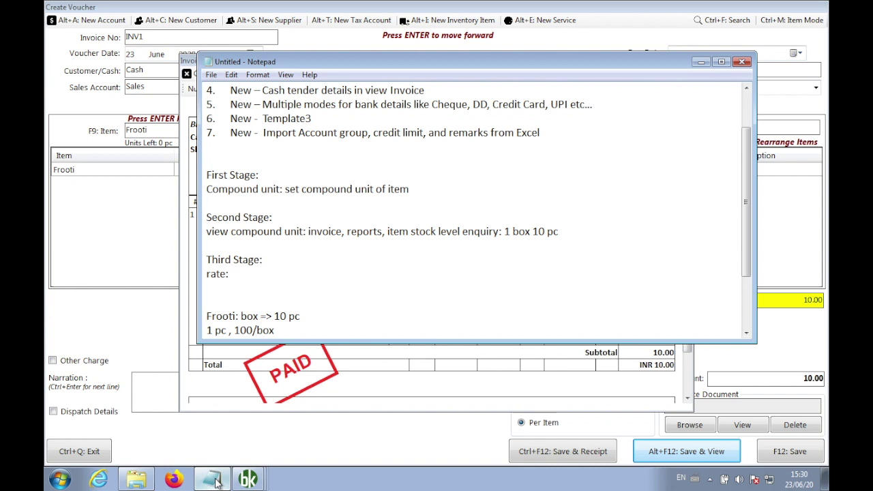
Finish the Third Stage rate line in Notepad as 'rate: rate /piece', then return to the invoice preview.
left_click(297, 274)
type("rate pc")
key("Left")
key("Left")
type("/")
key("Right")
key("Delete")
type("iece")
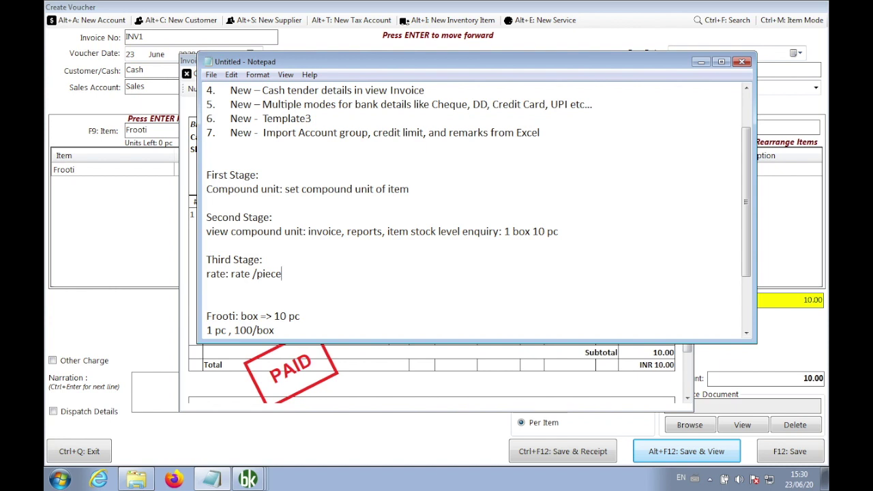
key("Down")
left_click(118, 212)
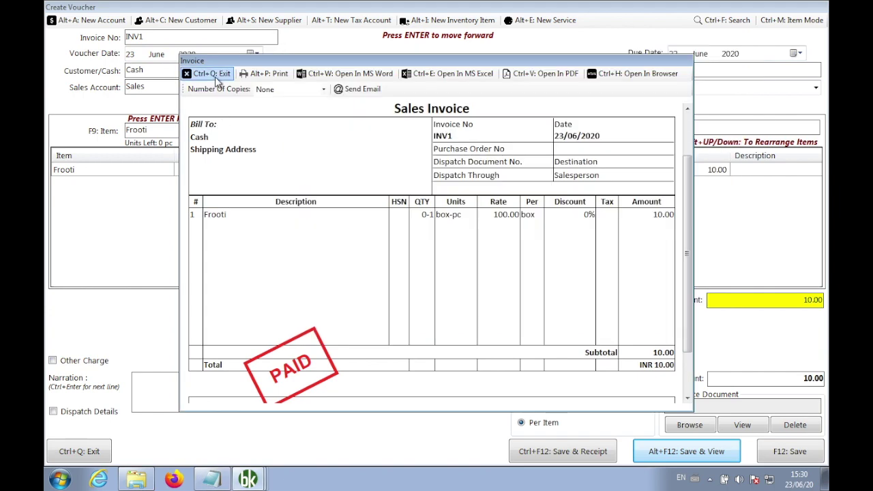
Close the INV1 preview and start a new sales invoice with Frooti as its item.
left_click(216, 76)
left_click(723, 227)
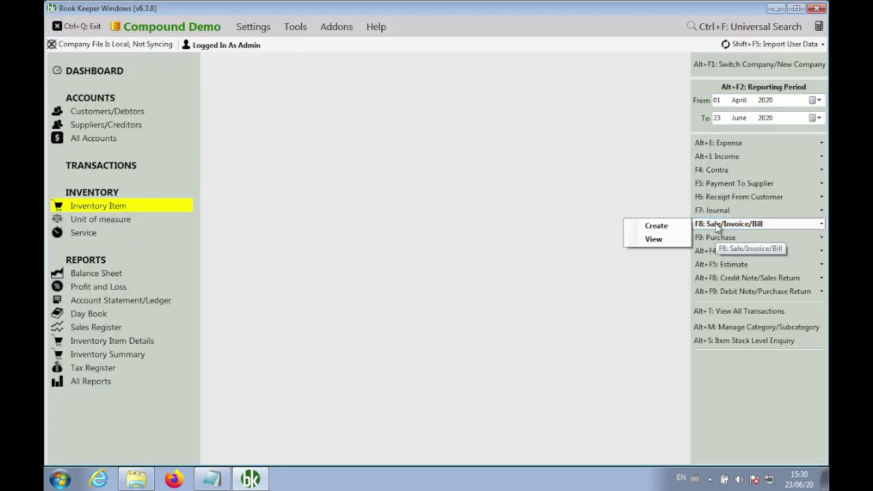
left_click(668, 226)
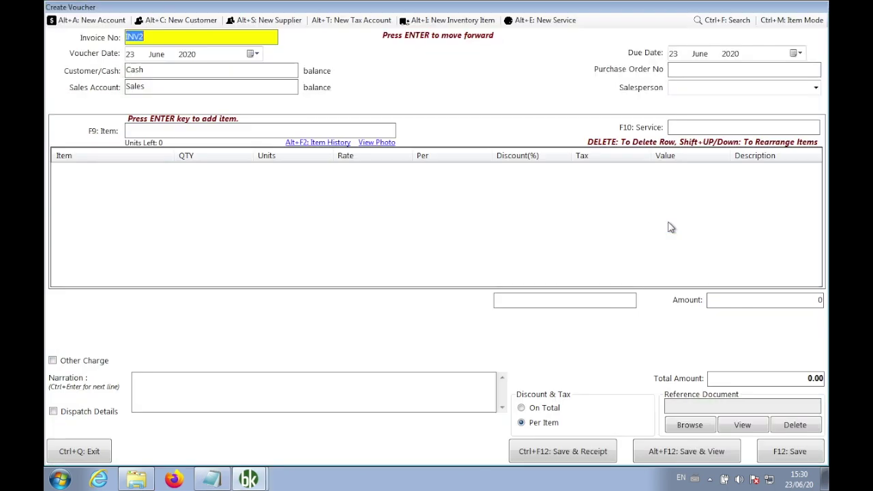
left_click(199, 129)
type("fro")
key("Return")
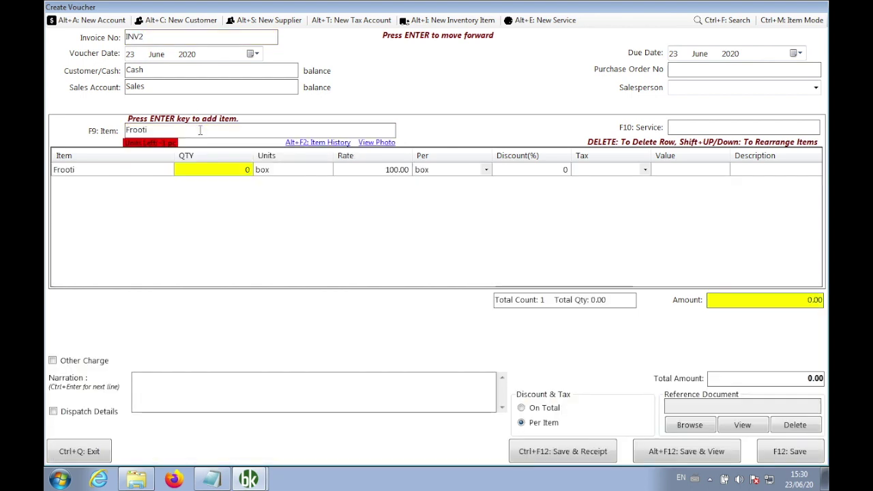
Enter quantity 0.1 and rate 100 for Frooti, charged per pc instead of box.
type("0.1")
key("Return")
key("Return")
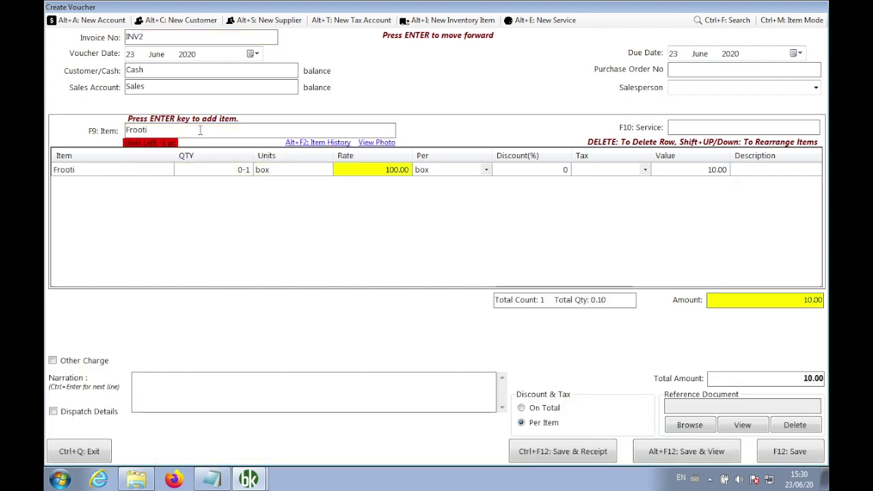
type("100")
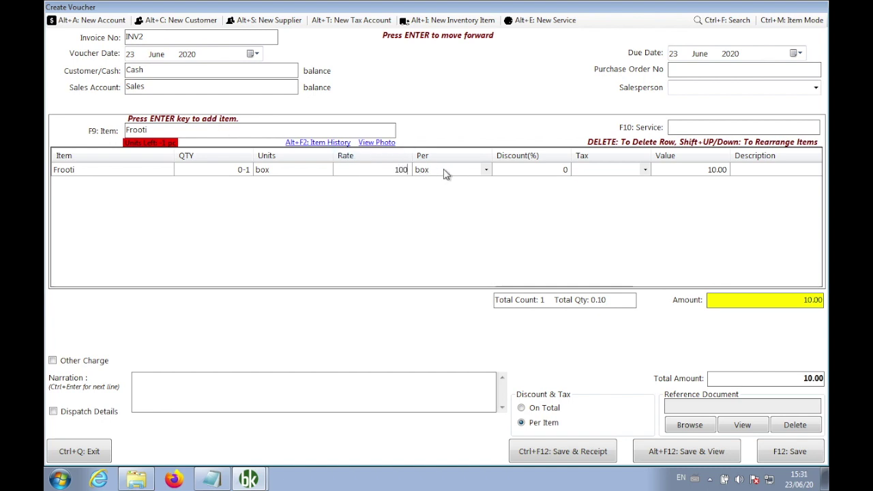
left_click(444, 173)
left_click(444, 173)
left_click(444, 172)
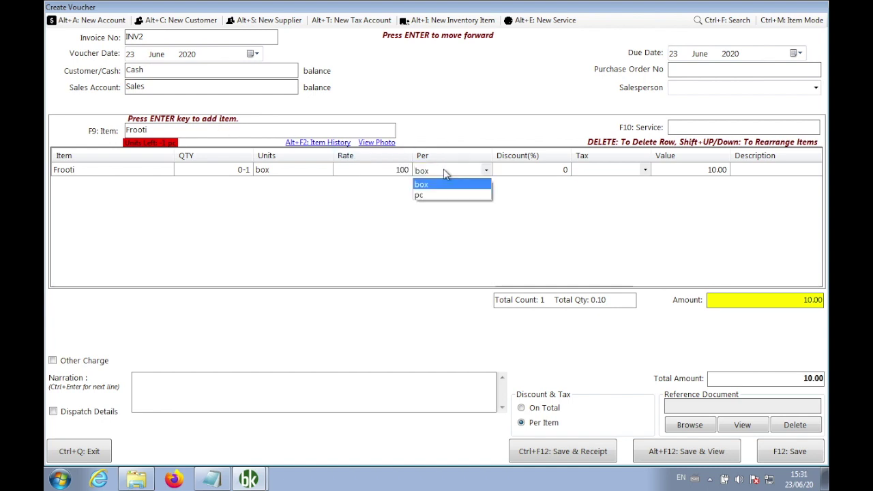
left_click(439, 196)
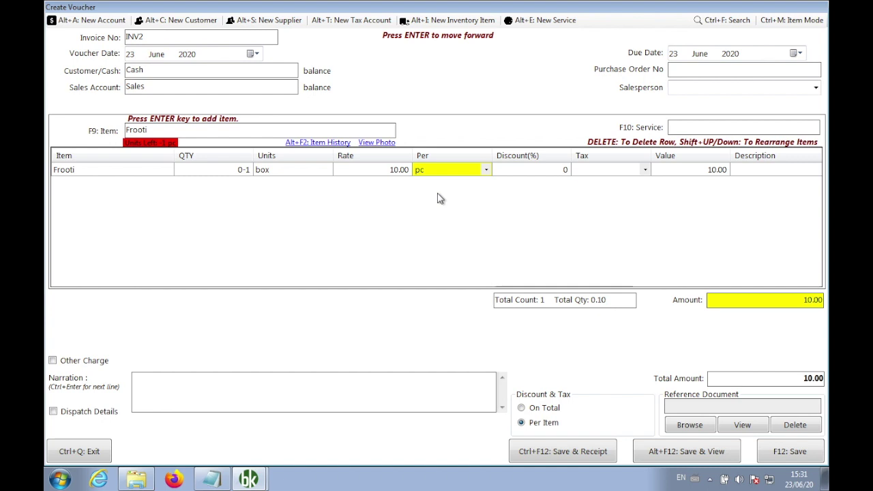
left_click(383, 174)
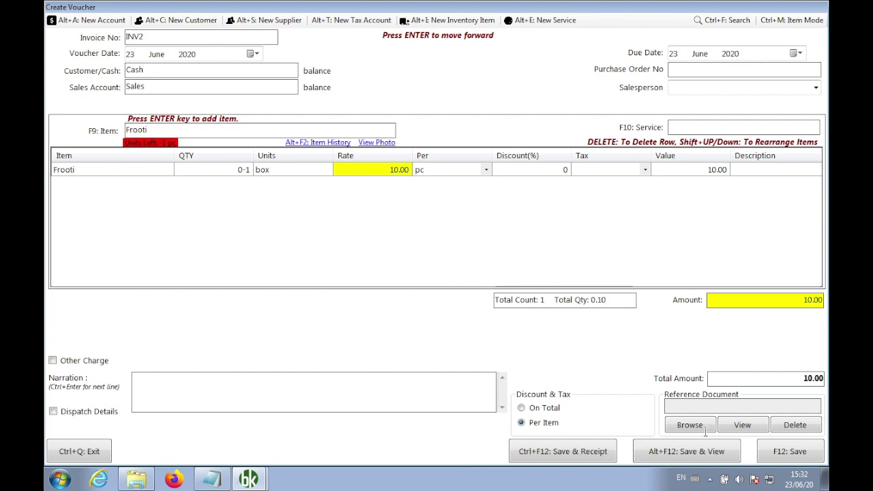
Save invoice INV2 and review its preview showing 1.00 pc of Frooti.
left_click(682, 452)
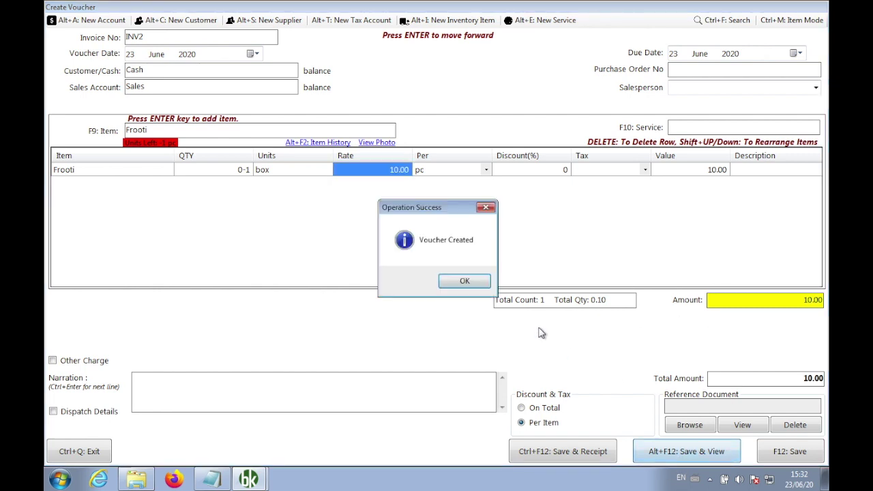
left_click(471, 286)
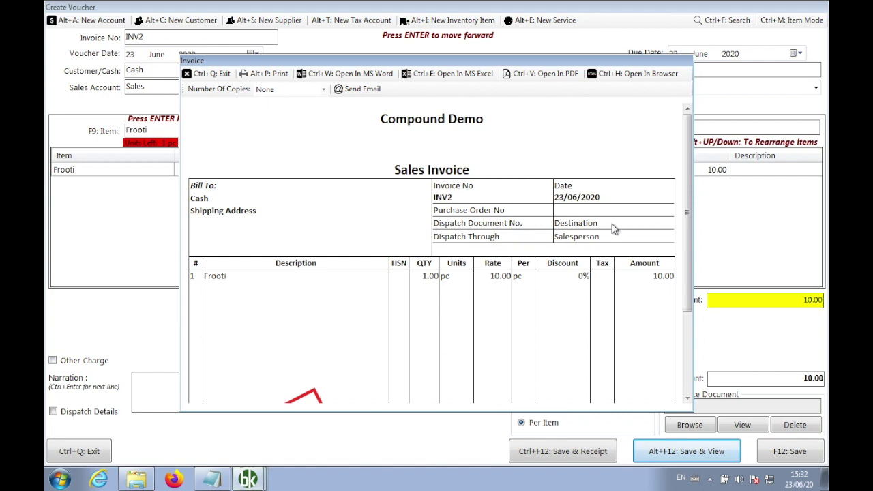
left_click_drag(599, 63, 599, 15)
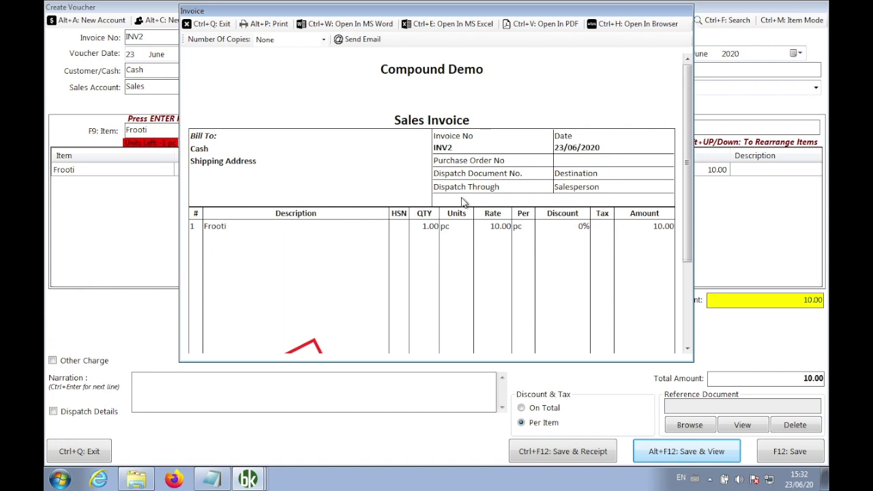
left_click(424, 228)
Clear the Frooti example lines from the notes, then open INV2 in the browser.
left_click(225, 477)
key("BackSpace")
key("BackSpace")
key("BackSpace")
key("BackSpace")
key("BackSpace")
key("BackSpace")
key("BackSpace")
key("BackSpace")
key("BackSpace")
key("BackSpace")
key("BackSpace")
key("BackSpace")
key("BackSpace")
key("BackSpace")
key("BackSpace")
key("BackSpace")
key("BackSpace")
key("BackSpace")
key("BackSpace")
key("BackSpace")
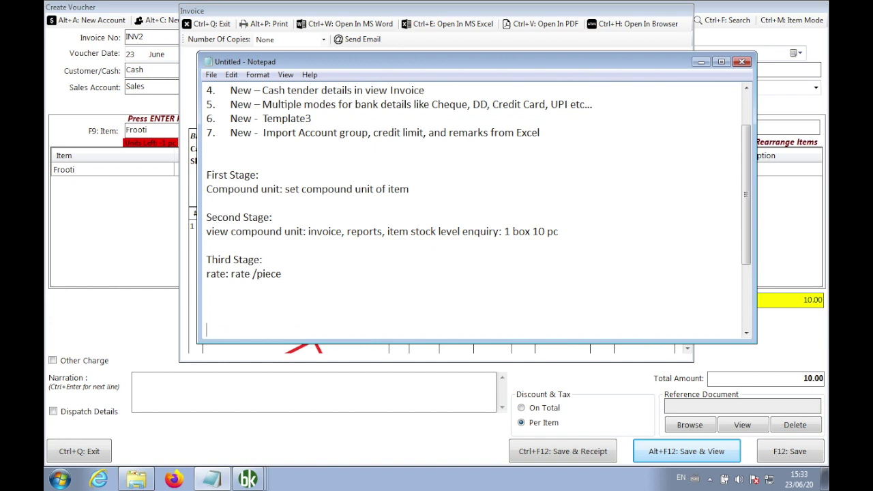
key("Return")
key("Return")
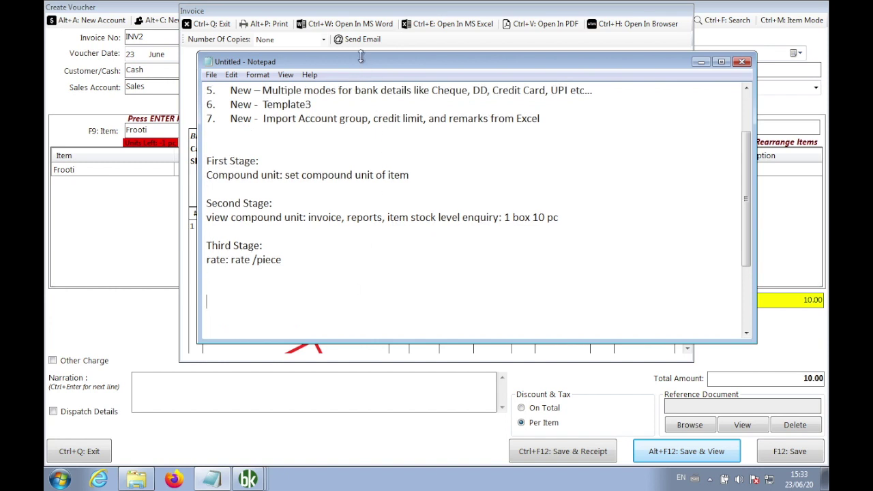
left_click_drag(360, 62, 423, 71)
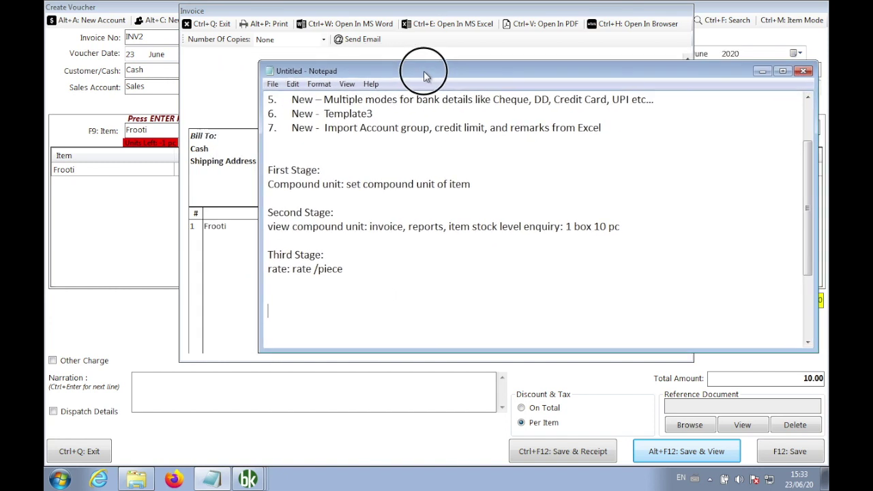
left_click(611, 48)
left_click(644, 26)
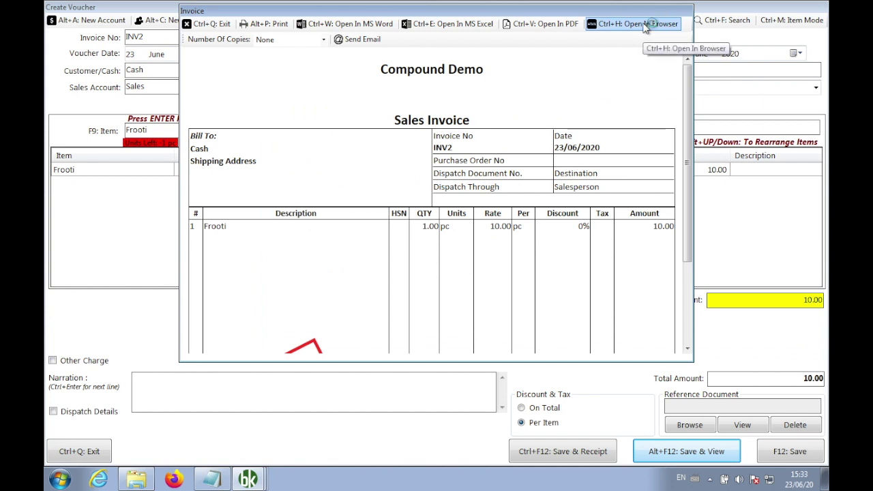
Dismiss Firefox's update prompts, minimize it, and close the INV2 preview and voucher.
left_click(537, 251)
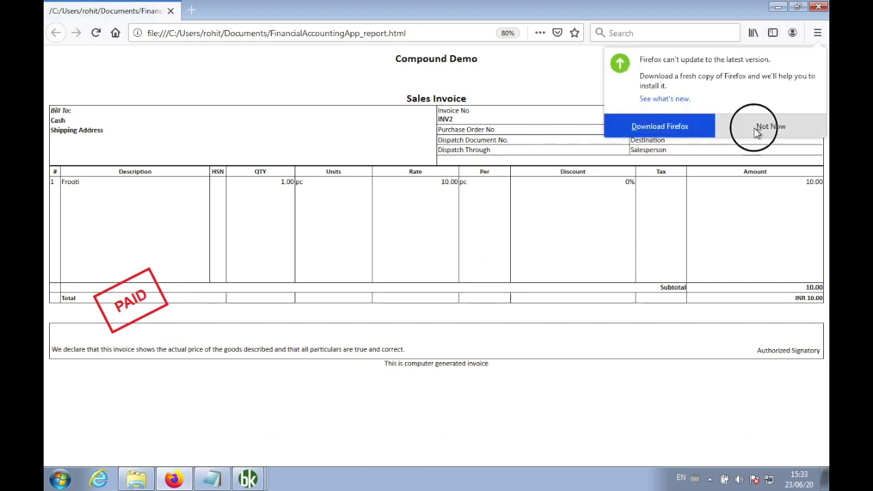
left_click(757, 131)
left_click(778, 10)
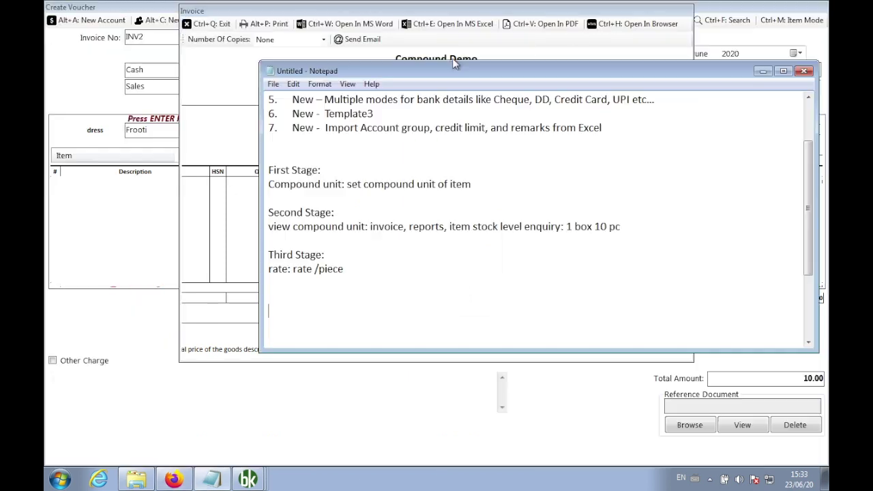
left_click(222, 39)
left_click(207, 24)
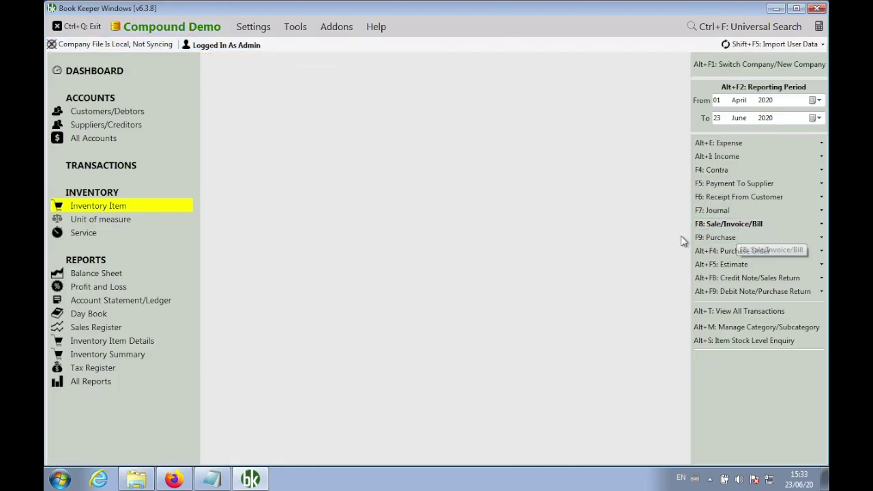
Open saved invoice INV1 from the sales voucher list and show it in the browser.
left_click(706, 226)
left_click(653, 240)
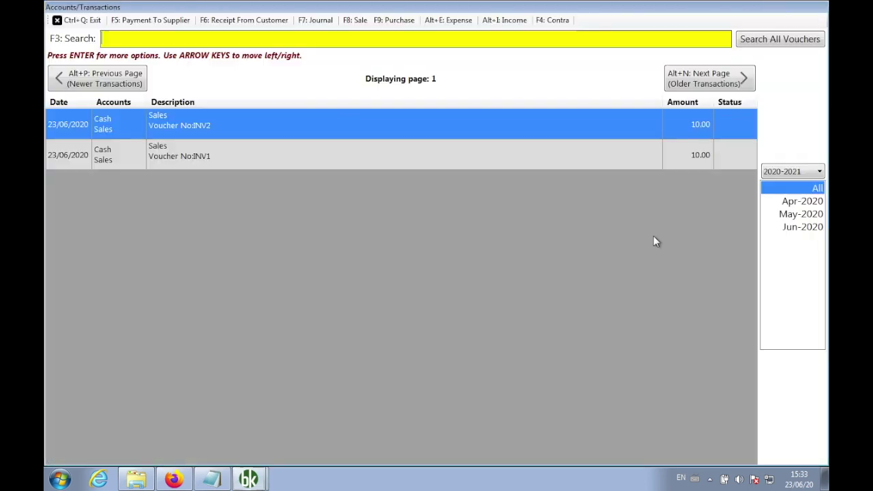
right_click(501, 161)
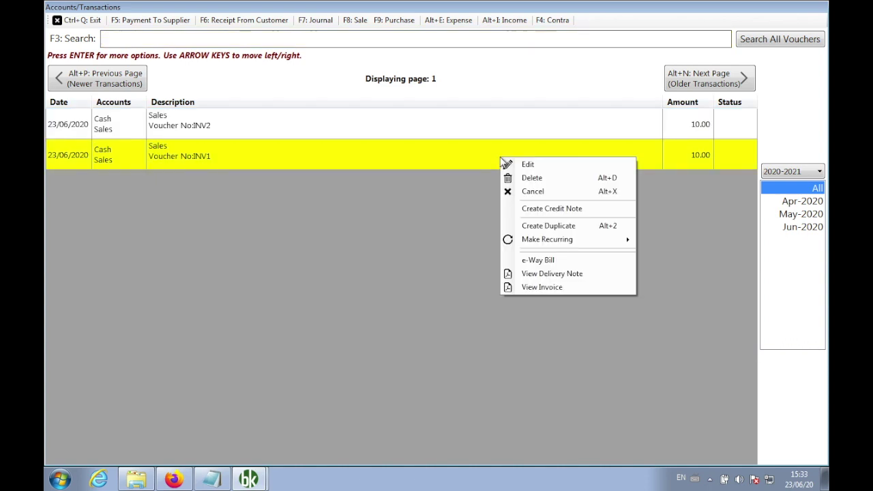
left_click(539, 287)
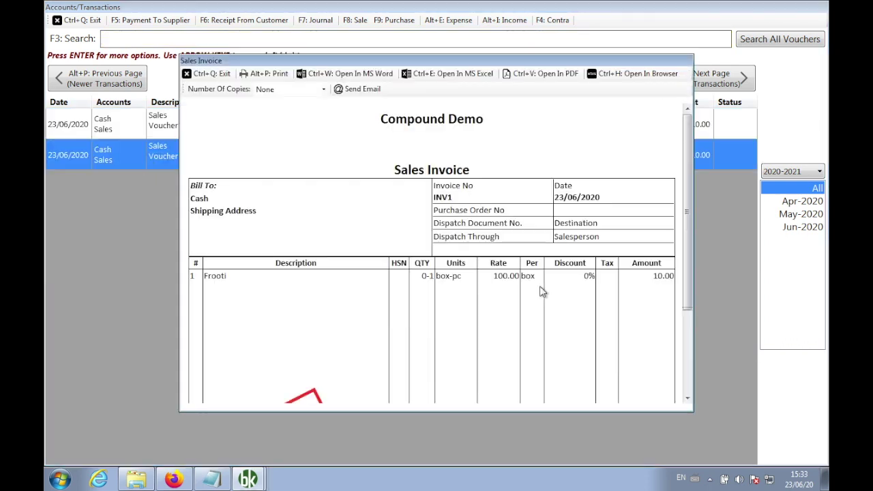
left_click(639, 77)
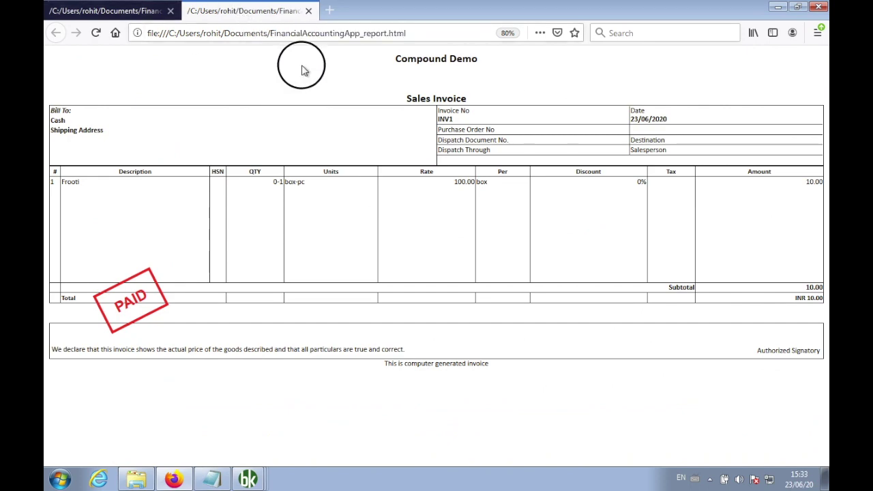
Close the duplicate tab and snap INV2 to the left half, INV1 to the right.
key("ctrl+w")
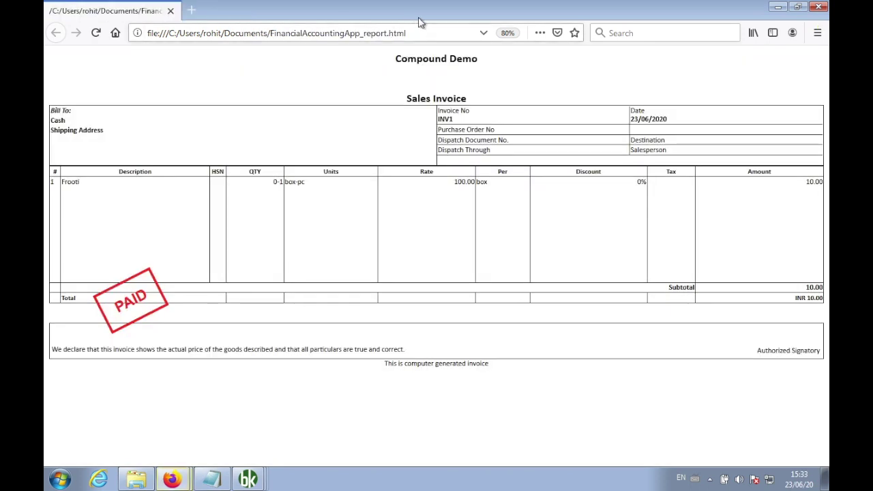
left_click_drag(417, 10, 825, 49)
left_click_drag(405, 16, 45, 21)
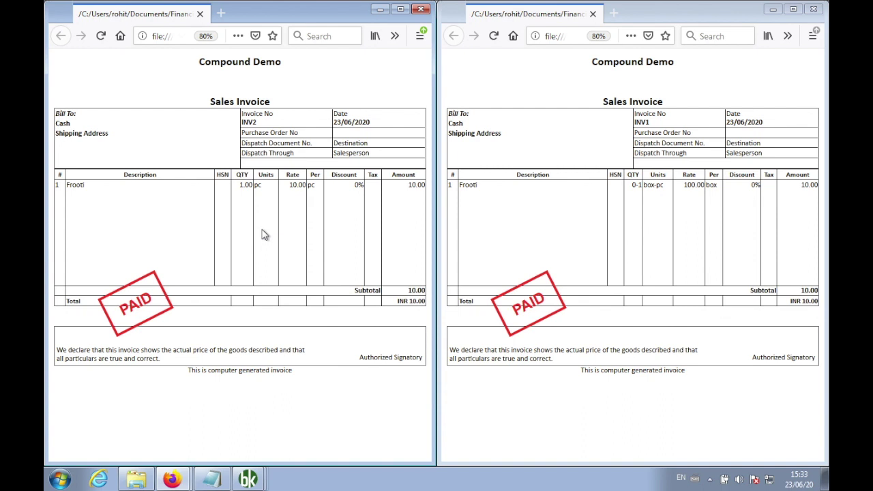
Highlight the quantities (1.00 vs 0-1) and units (pc vs box-pc) on INV2 and INV1.
left_click_drag(251, 186, 240, 190)
left_click_drag(641, 185, 632, 187)
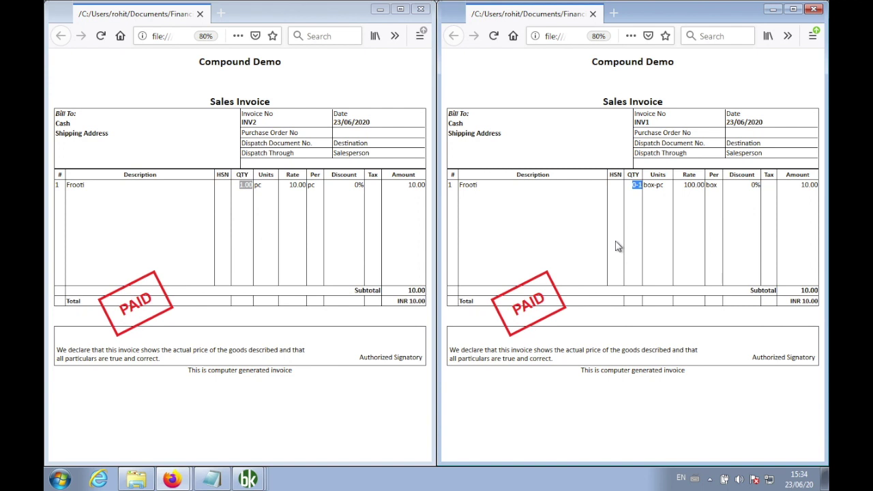
left_click(249, 219)
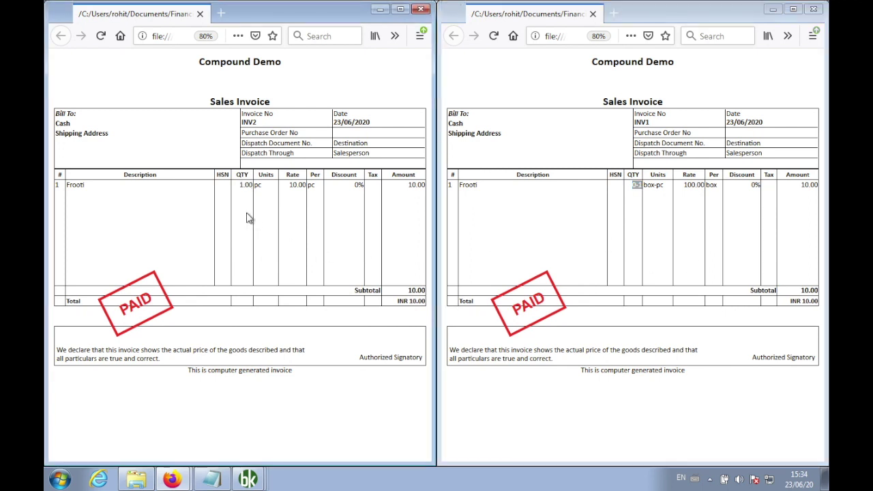
double_click(257, 185)
left_click_drag(666, 182, 646, 184)
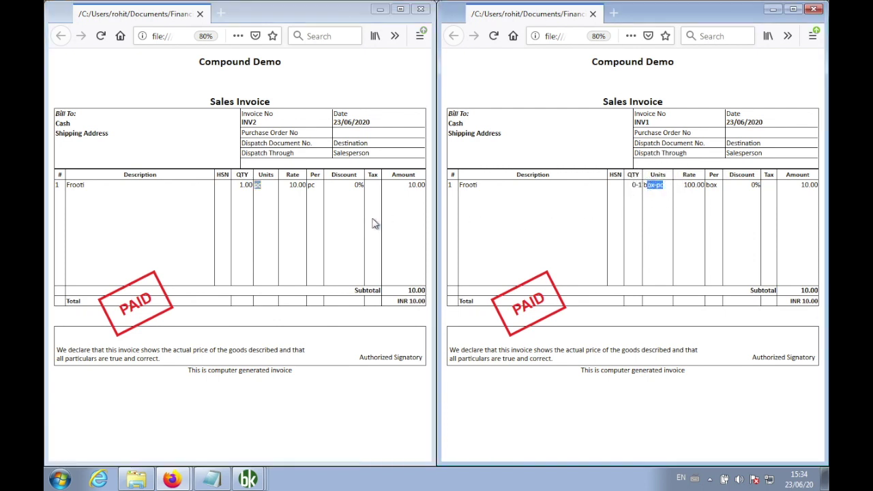
Highlight the rates, 10.00 per pc versus 100.00 per box, then maximize the INV2 window.
left_click(333, 214)
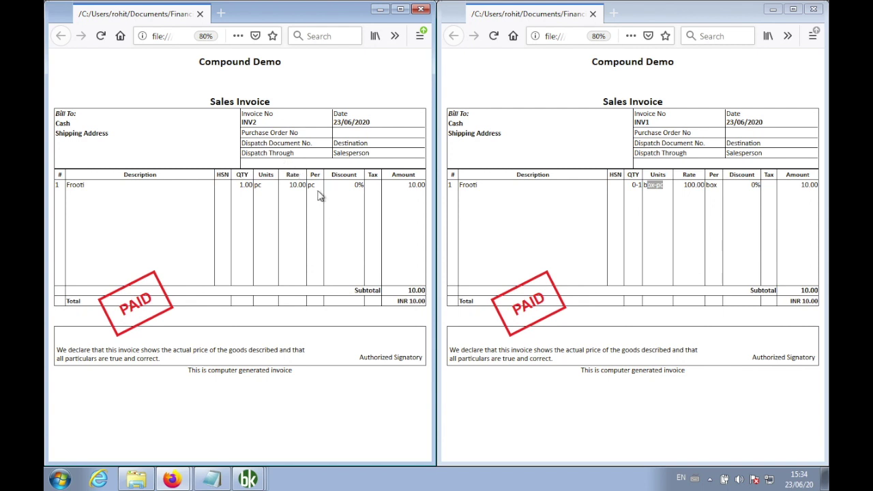
left_click_drag(313, 185, 289, 184)
left_click_drag(717, 185, 686, 189)
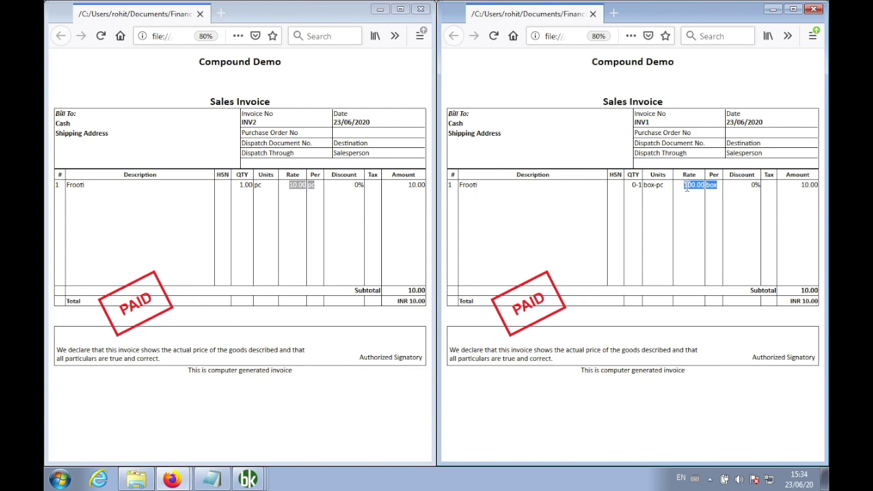
left_click(294, 228)
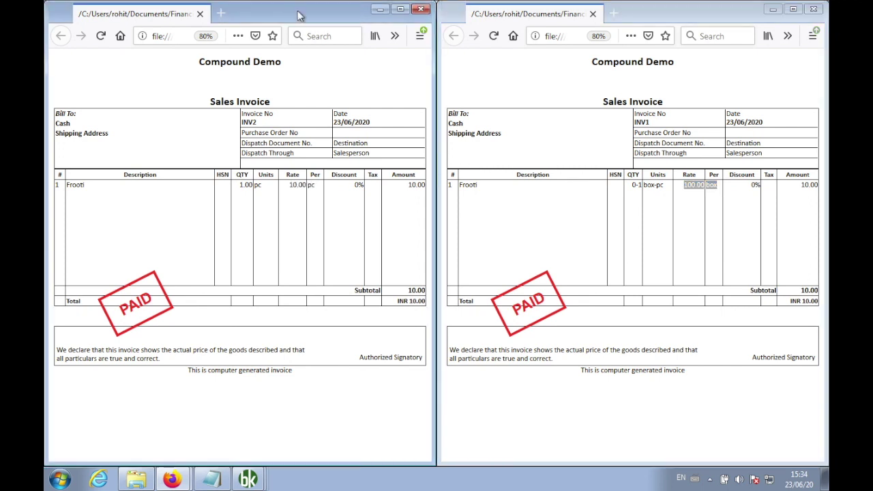
left_click(401, 11)
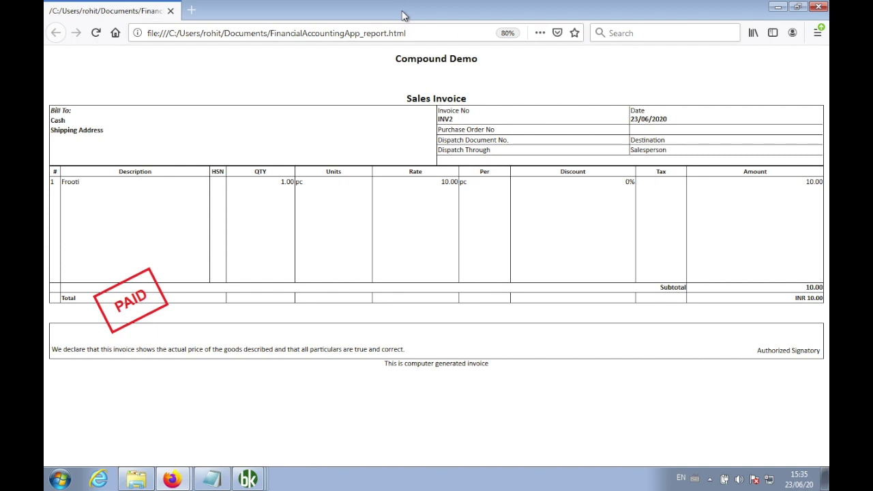
Bring Notepad's compound-unit notes forward from the taskbar over the Firefox invoice.
left_click(213, 477)
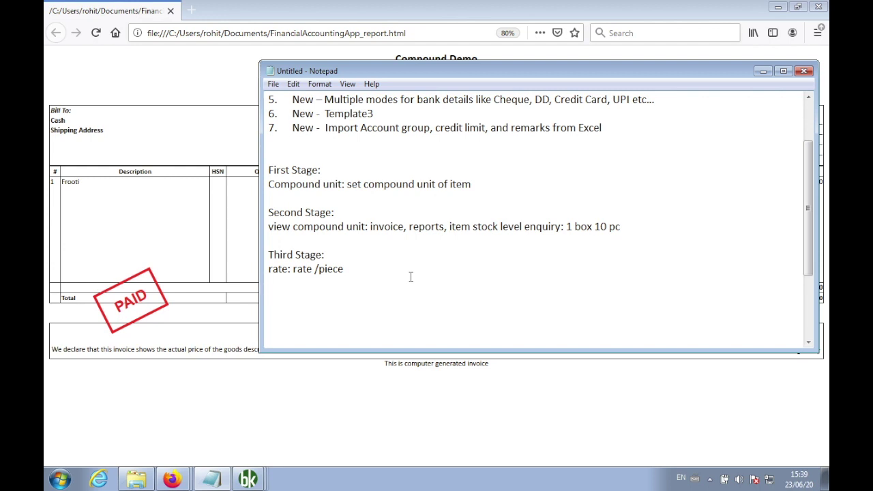
Delete the compound-unit stage notes block from Notepad.
key("shift+Up")
key("shift+Up")
key("shift+Up")
key("shift+Up")
key("shift+Up")
key("shift+Up")
key("shift+Up")
key("shift+Up")
key("Delete")
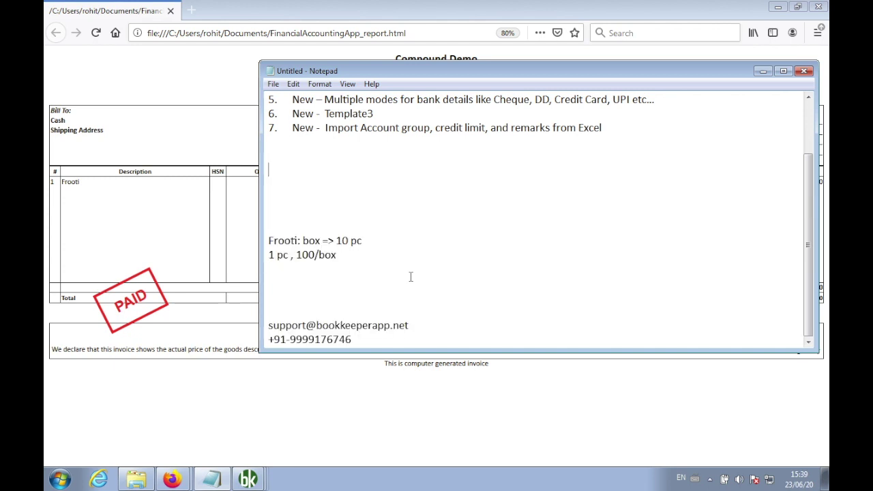
scroll(557, 246, "up", 2)
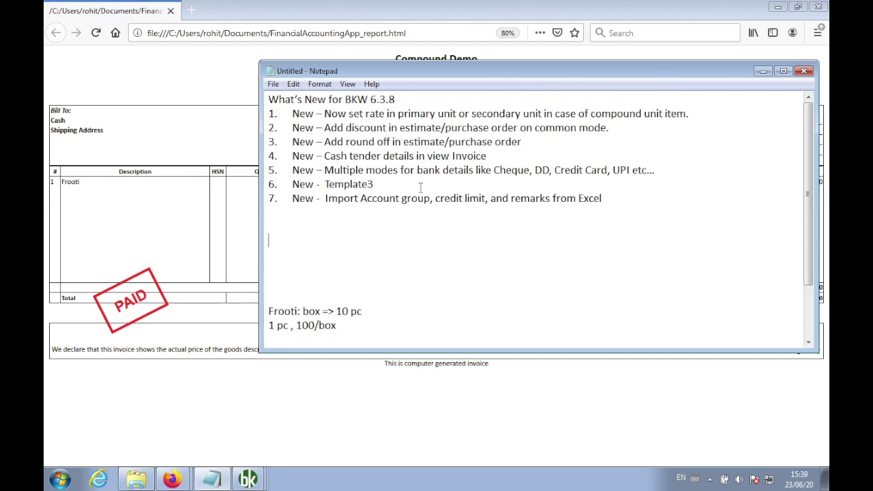
Insert blank lines between the first three What's New items.
key("Up")
key("Up")
key("Up")
key("Up")
key("Up")
key("Up")
key("Up")
key("Up")
key("Up")
key("Down")
key("Down")
key("Return")
key("Up")
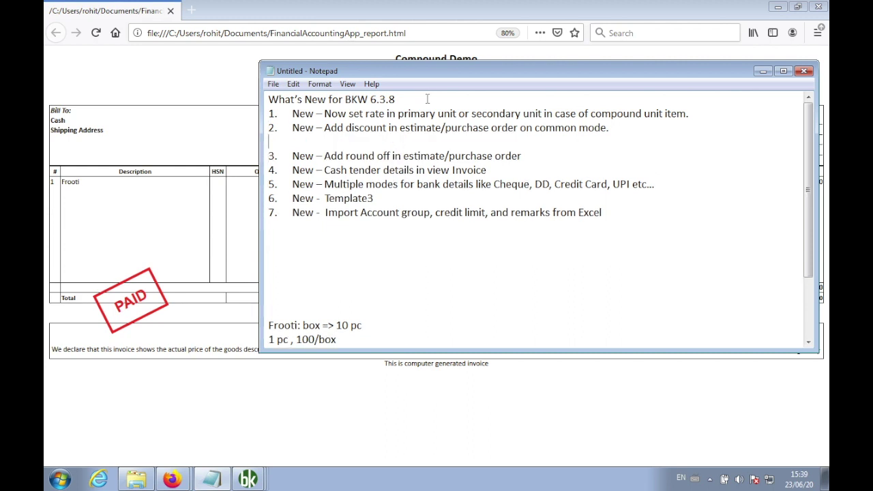
key("Return")
key("Up")
key("Up")
key("Return")
key("Return")
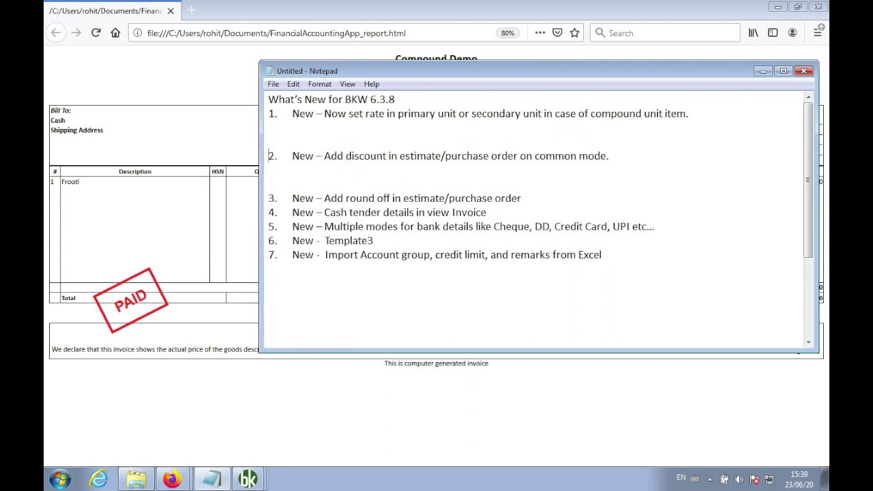
key("Down")
key("Down")
key("Down")
Move the blank line spacing from above item 3 to before item 4.
key("BackSpace")
key("BackSpace")
key("Down")
key("Return")
key("Return")
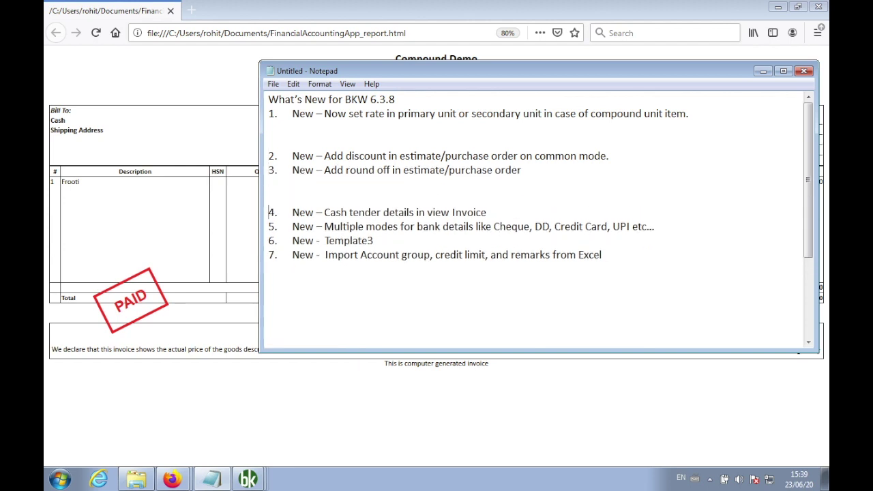
Close both Firefox invoice windows and minimize Notepad to reveal the Compound Demo dashboard.
left_click(181, 136)
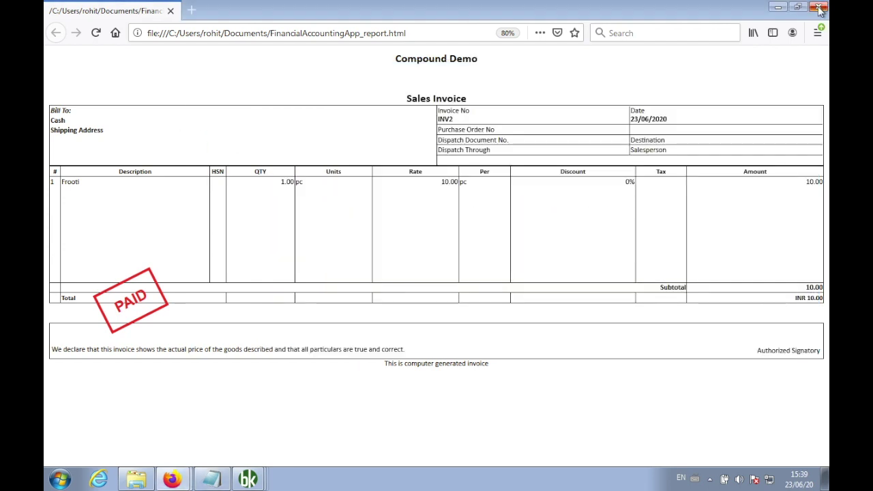
left_click(820, 8)
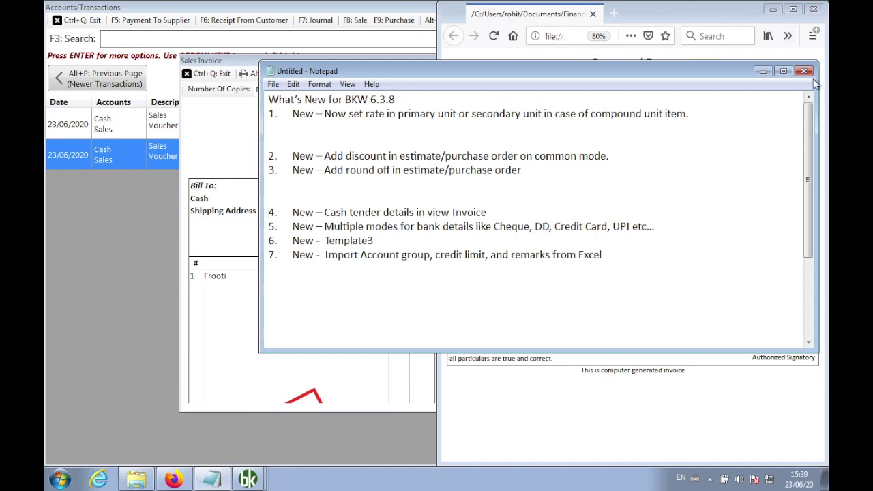
left_click(763, 71)
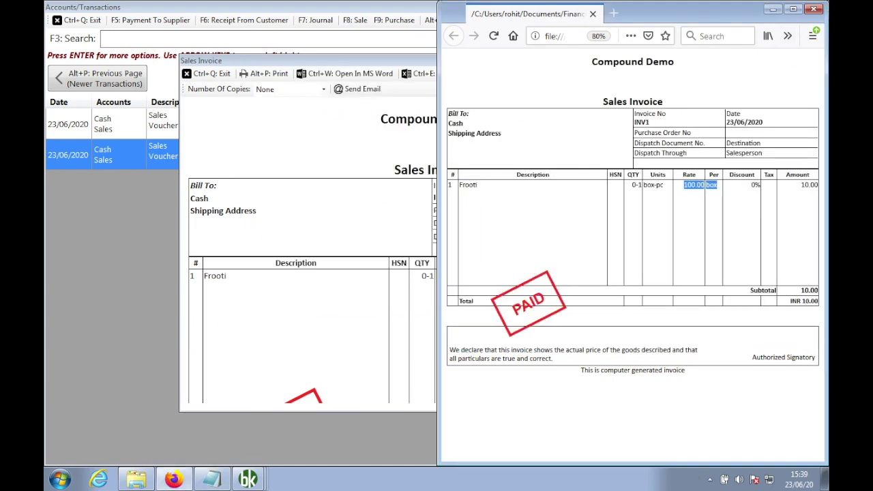
left_click(814, 9)
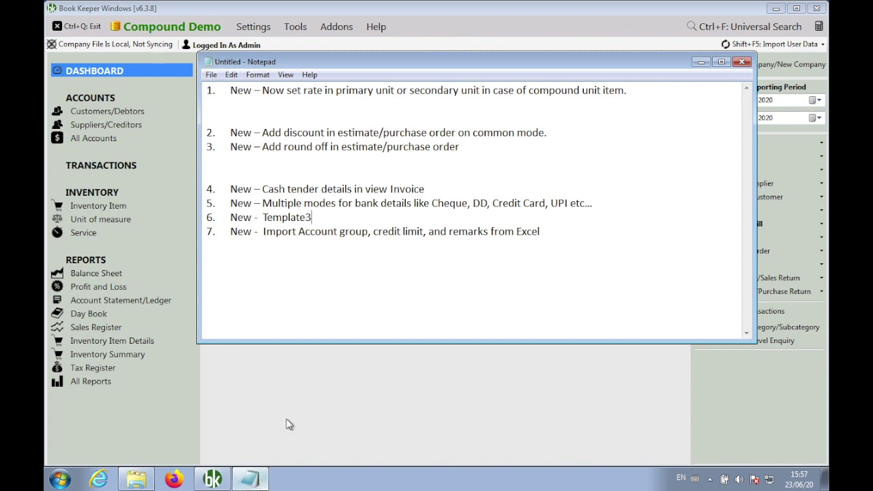
left_click(304, 403)
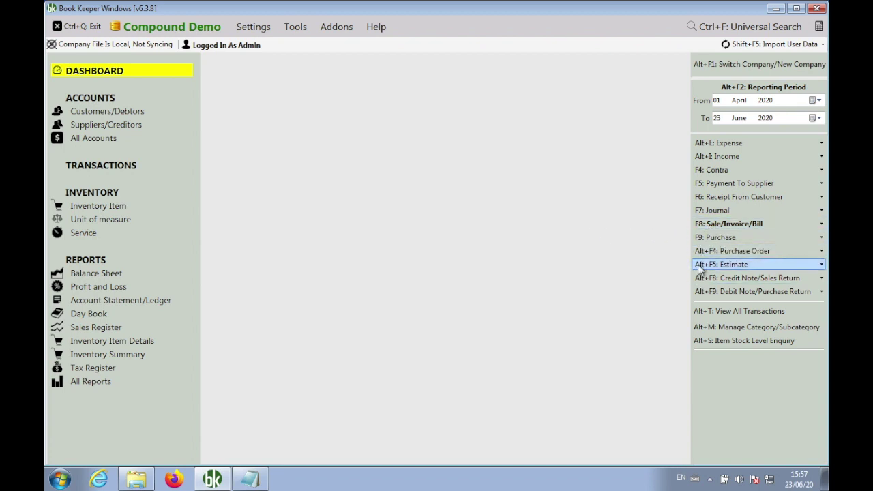
Create new estimate EST1, try per-item tax, and leave tax applied On Total.
left_click(706, 265)
left_click(665, 268)
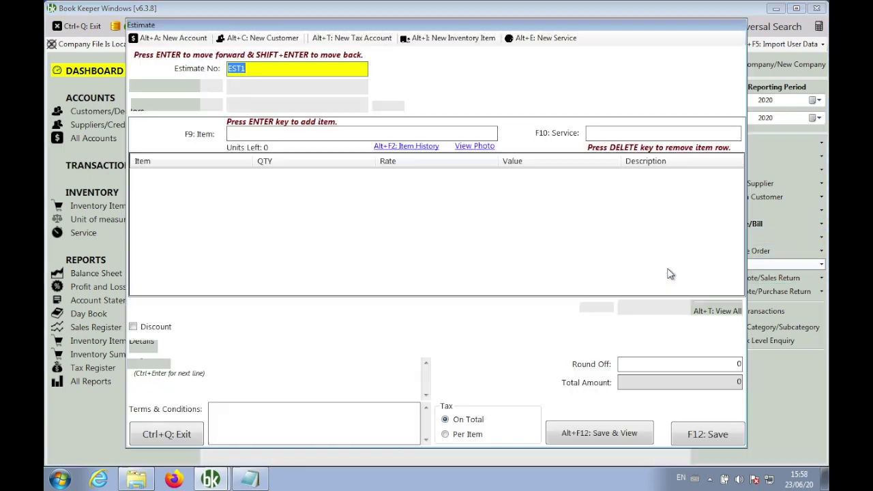
left_click(477, 421)
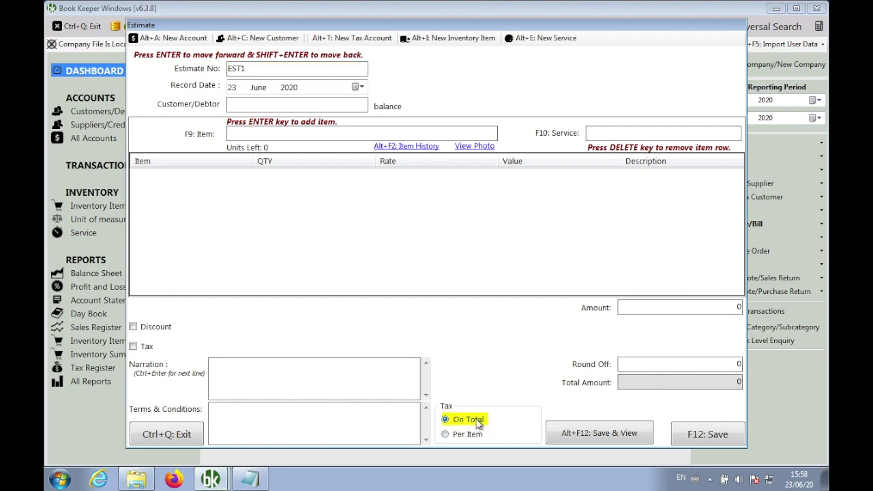
left_click(470, 435)
left_click(468, 421)
left_click(470, 435)
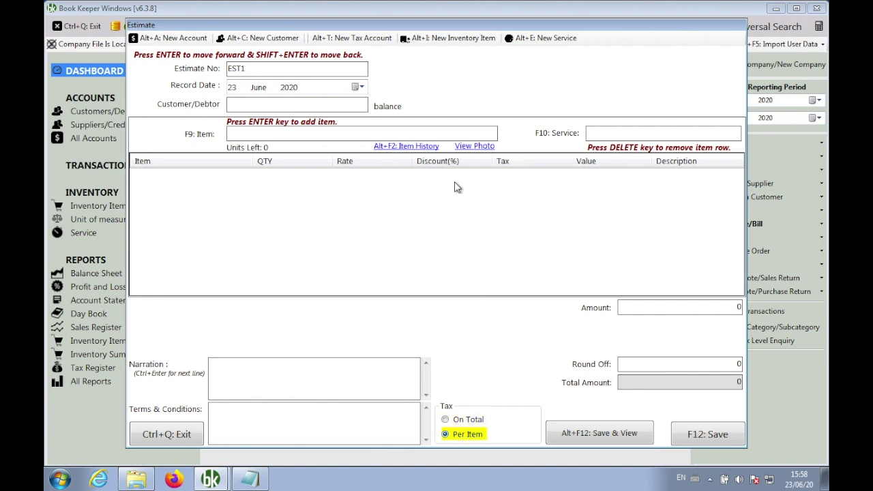
left_click(461, 421)
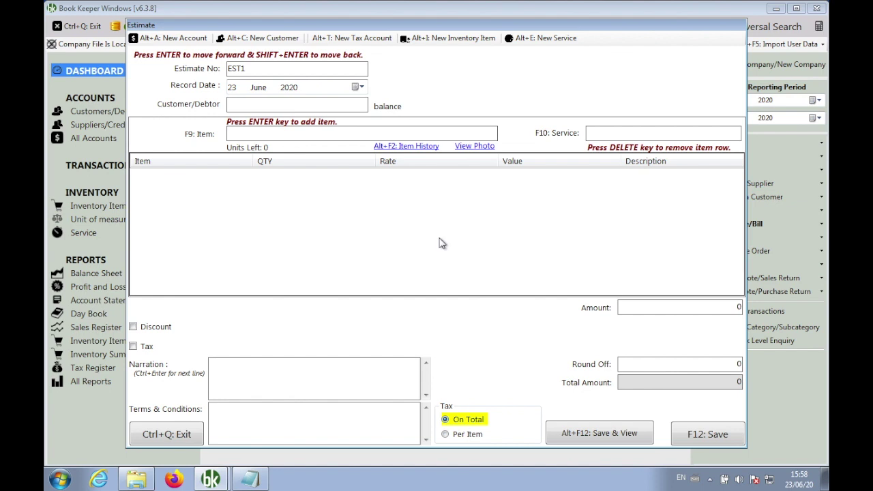
Choose Customer A for the estimate and add a Frooti line with quantity 1.
left_click(261, 104)
type("cu")
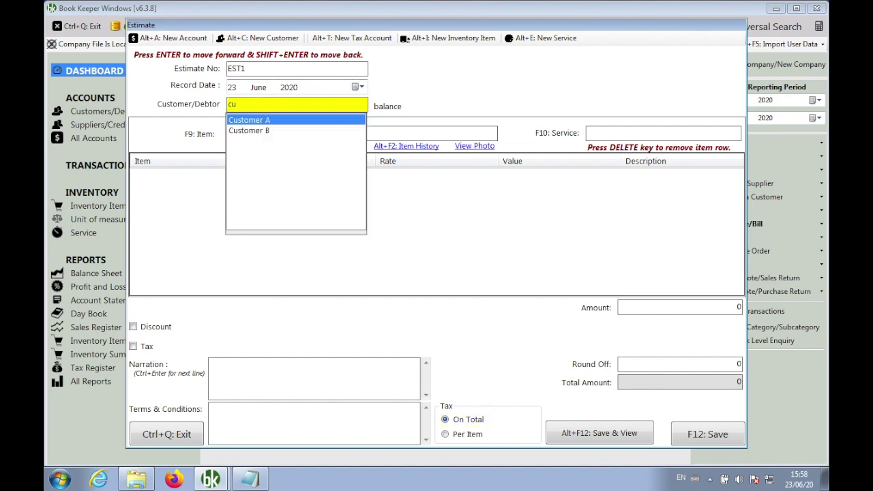
key("Return")
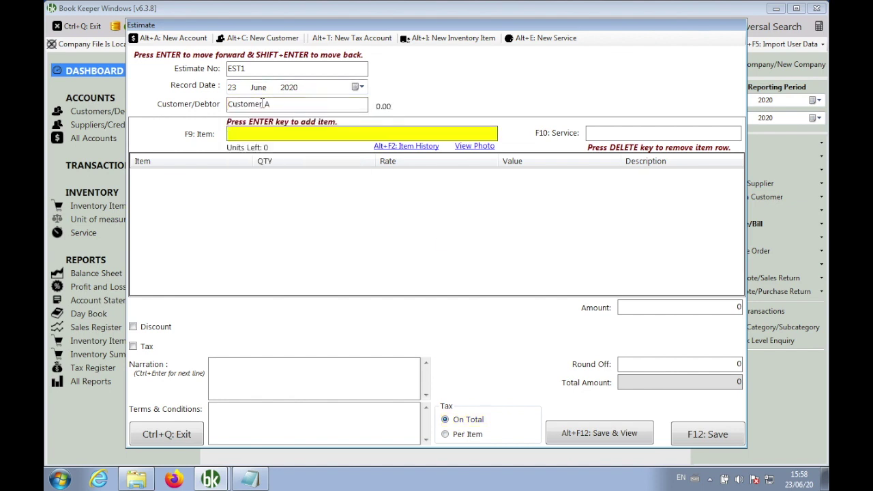
type("fr")
key("Return")
type("1")
key("Return")
key("Return")
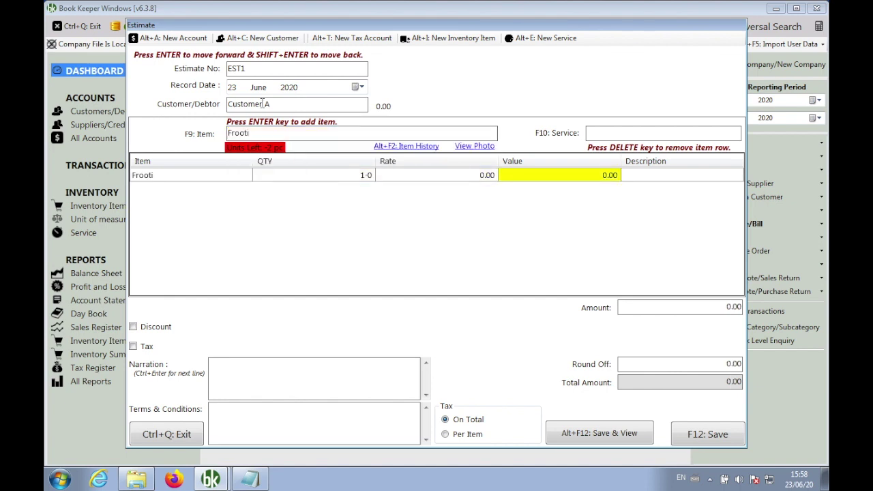
Set the Frooti rate to 100, add no more items, and enable the discount.
key("shift+Return")
type("100")
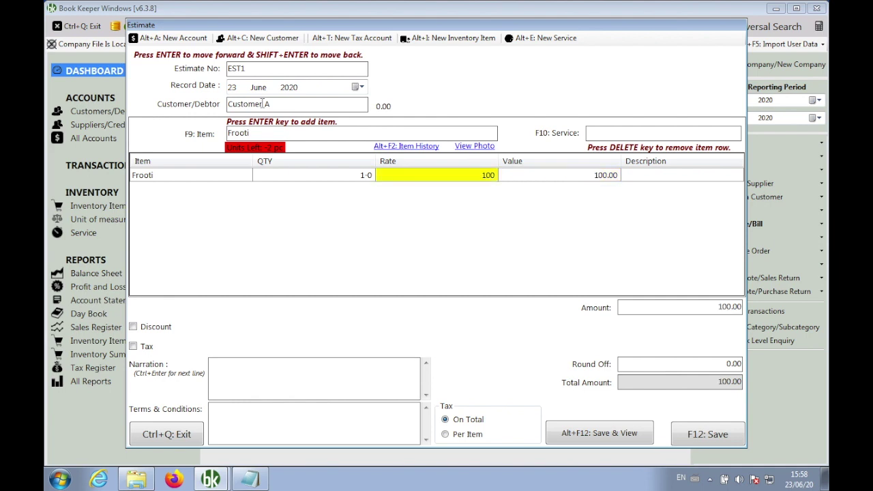
key("Return")
key("Return")
key("Tab")
key("Return")
key("Return")
key("space")
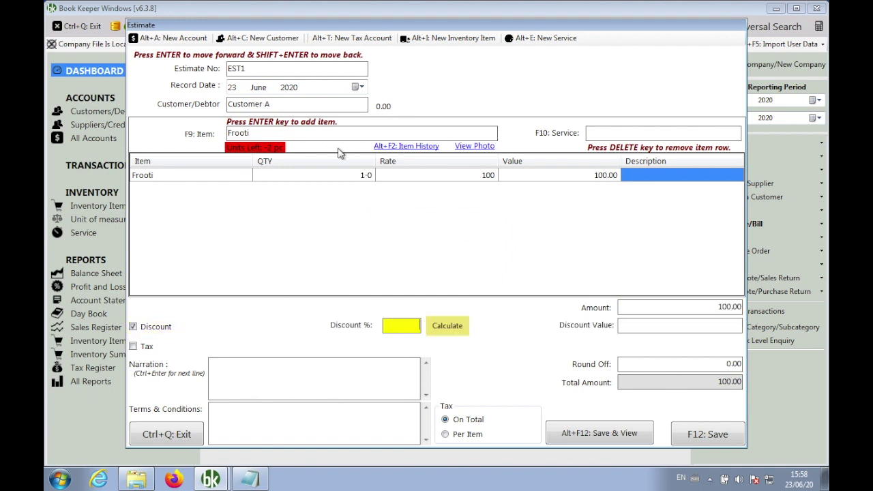
Calculate a 10% discount, then change the discount value to 20.00 for an 80.00 total.
type("10")
left_click(438, 327)
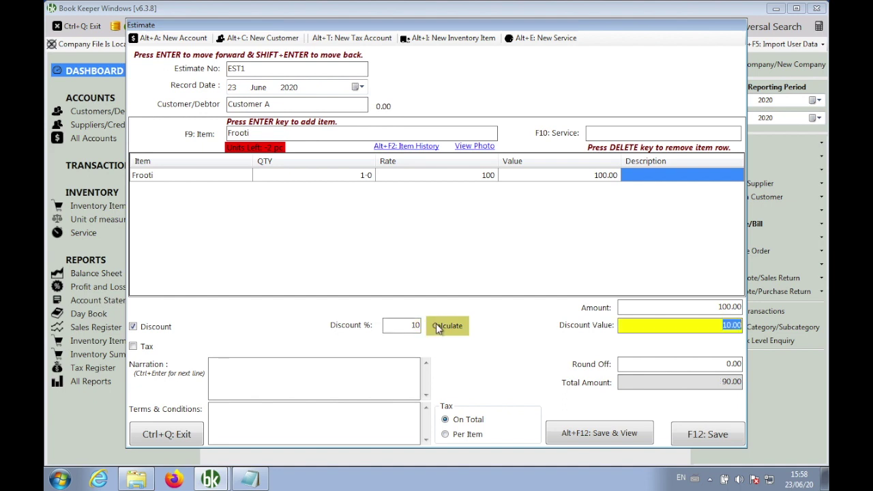
left_click(728, 326)
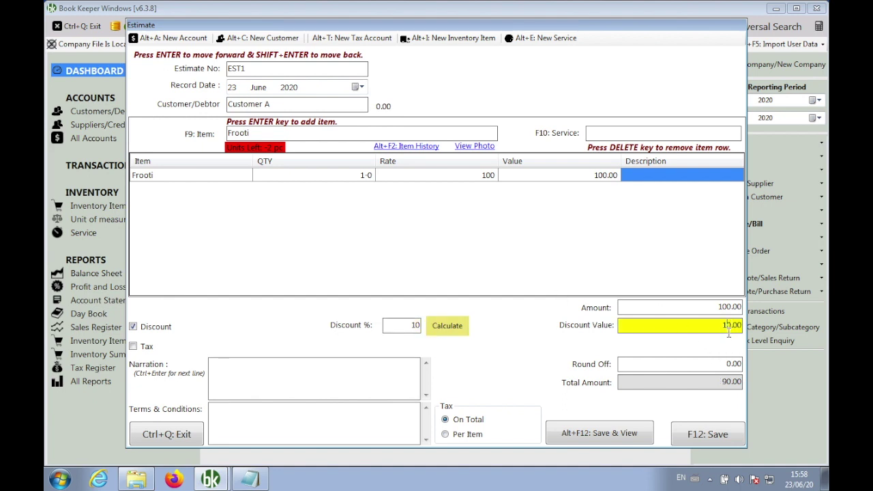
key("BackSpace")
type("2")
key("Return")
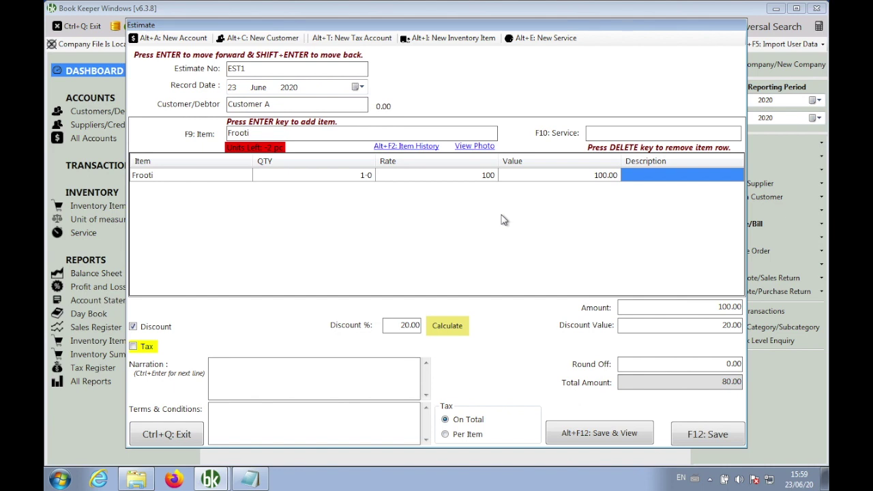
Change the Frooti rate from 100 to 100.20 and check the resulting -0.20 round off.
left_click(460, 179)
left_click(460, 176)
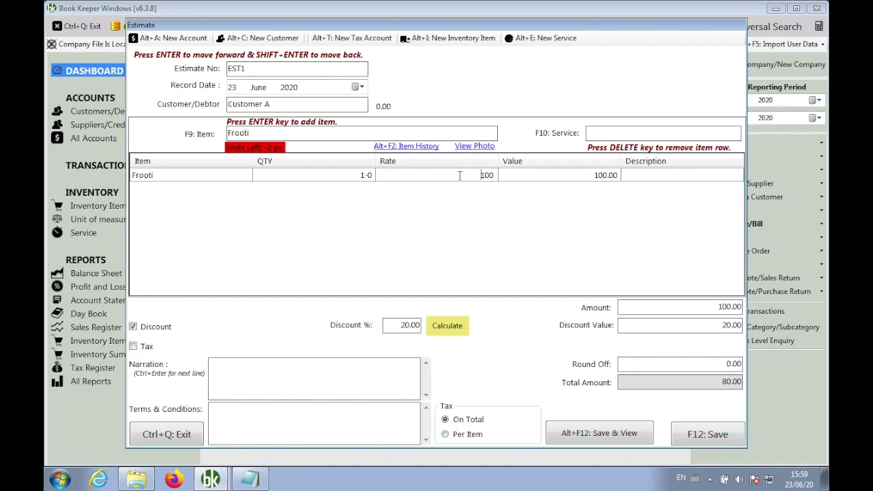
key("End")
type(".20")
key("Return")
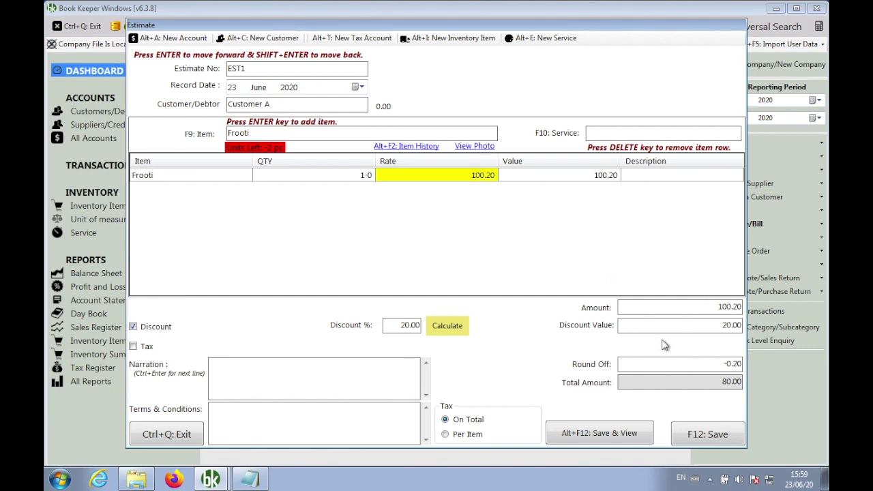
left_click(706, 367)
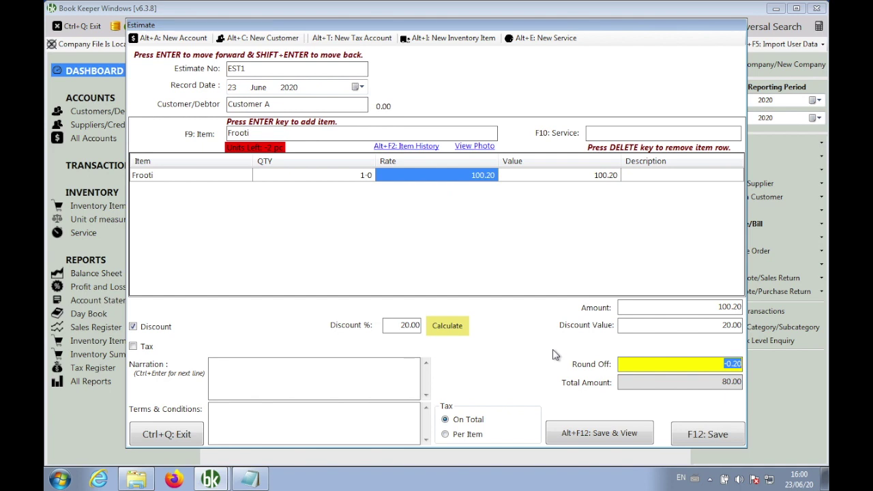
Save estimate EST1, scroll its preview down to the totals, and exit to the dashboard.
left_click(584, 433)
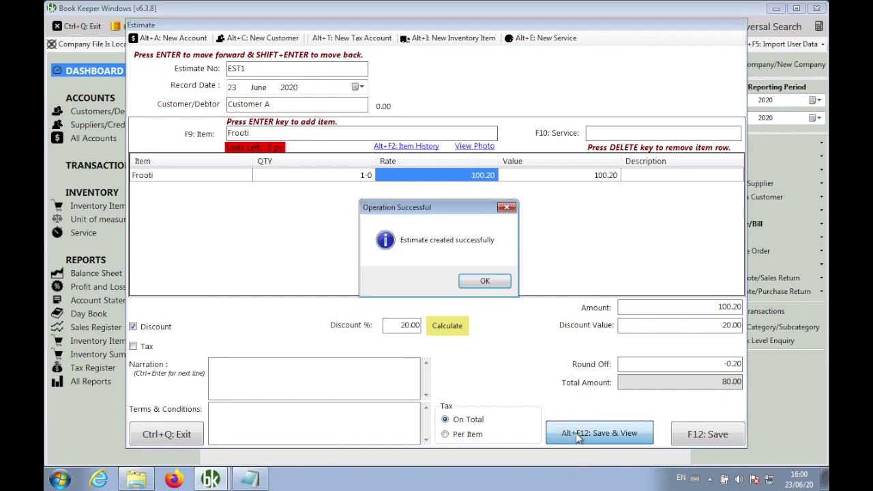
left_click(499, 282)
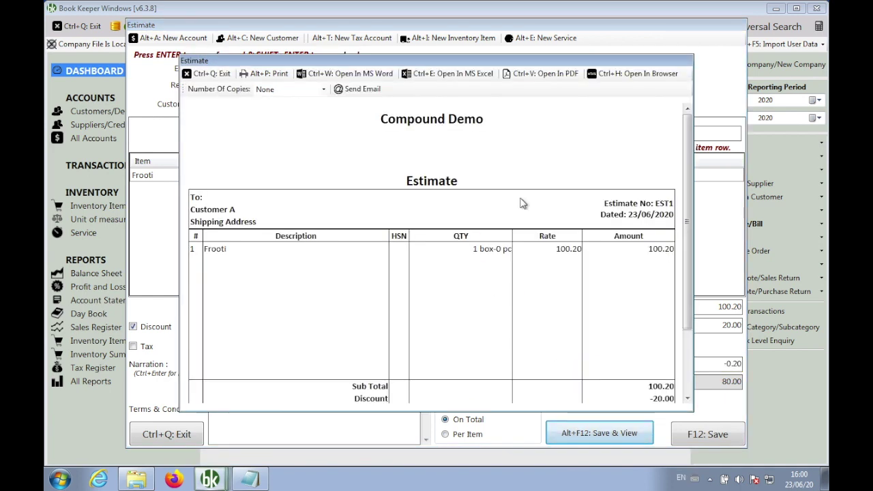
left_click_drag(687, 199, 685, 271)
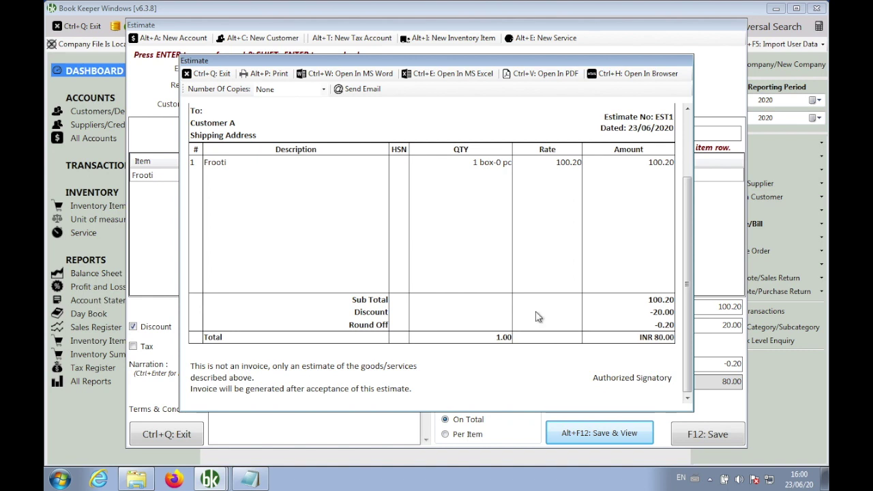
left_click(212, 73)
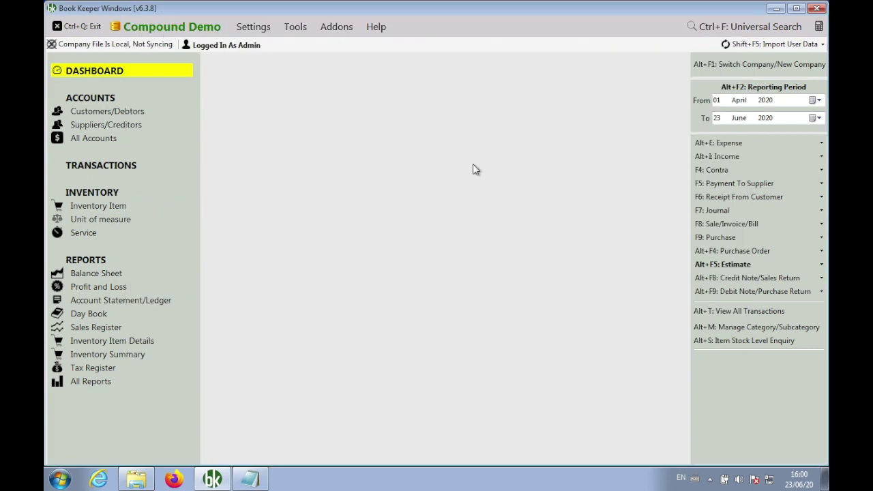
Open a new purchase order form and close it again without saving.
left_click(711, 254)
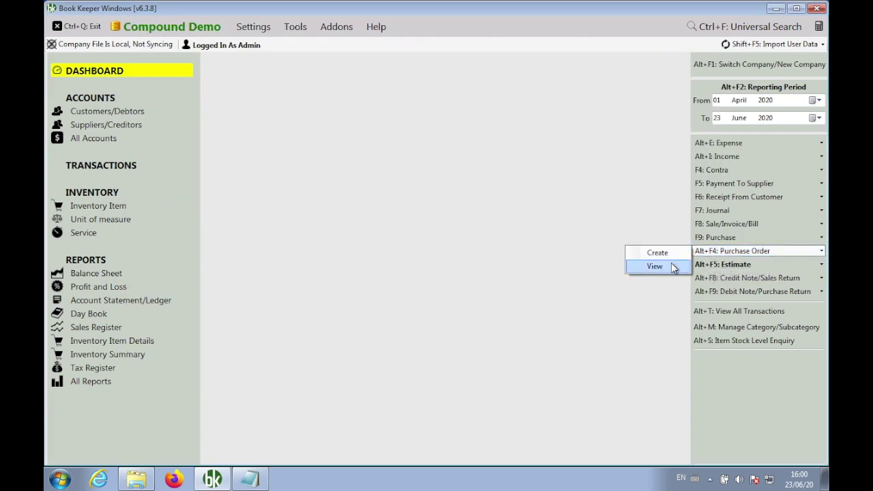
left_click(675, 253)
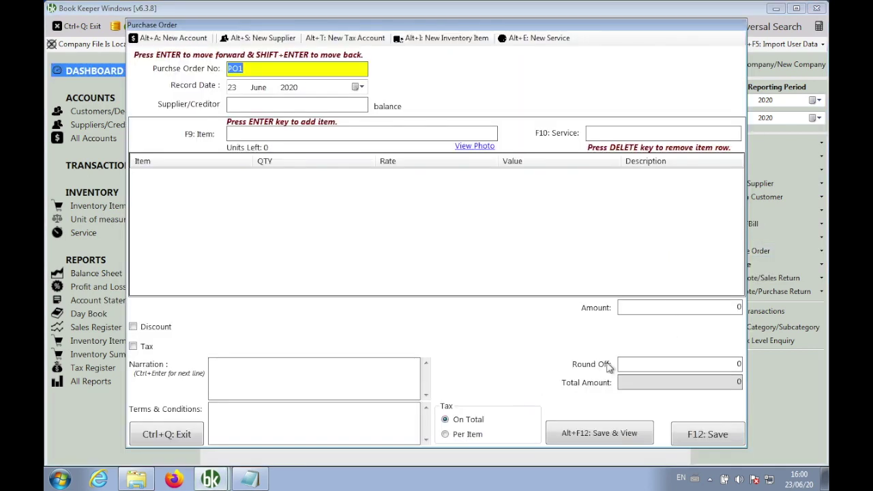
left_click(578, 365)
left_click(164, 435)
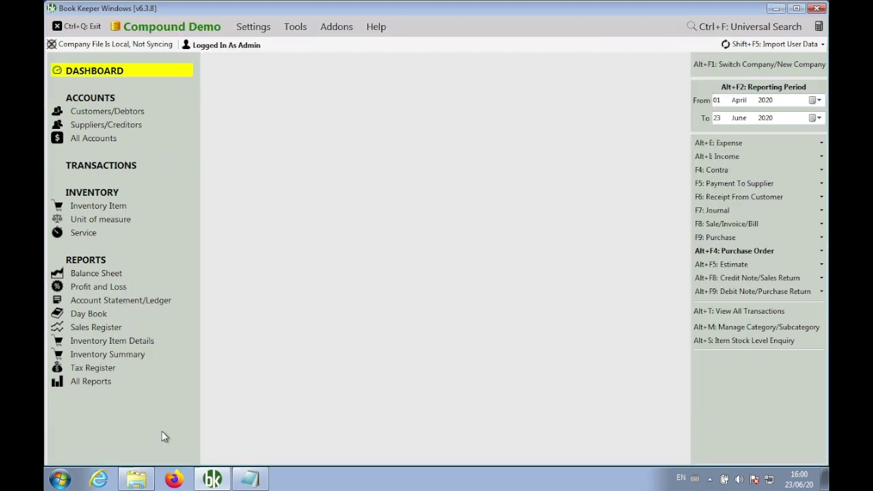
Convert estimate EST1 from the estimates list into a new invoice with Make Invoice.
left_click(716, 266)
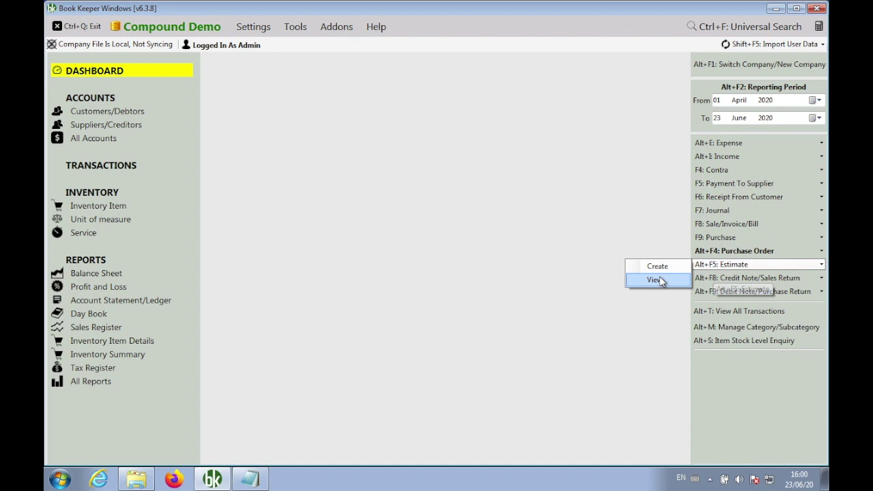
left_click(656, 279)
right_click(422, 156)
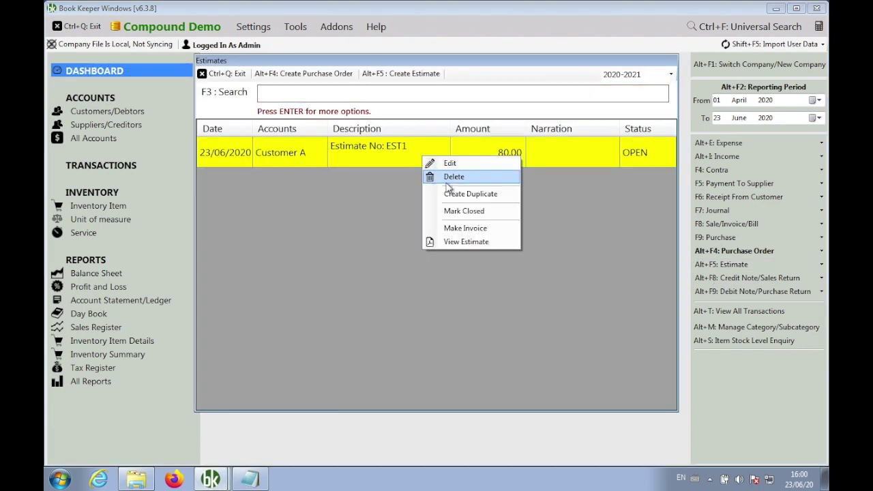
left_click(478, 229)
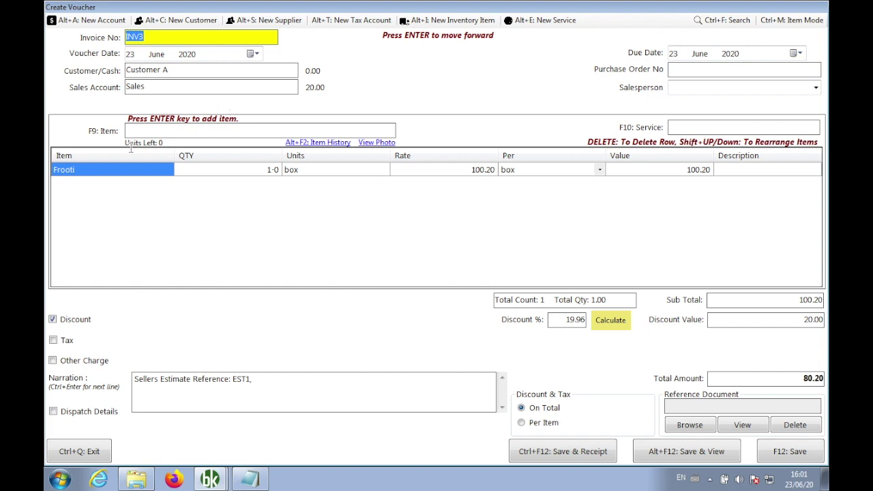
Add a Round Off other charge of -0.20 to invoice INV3.
left_click(85, 362)
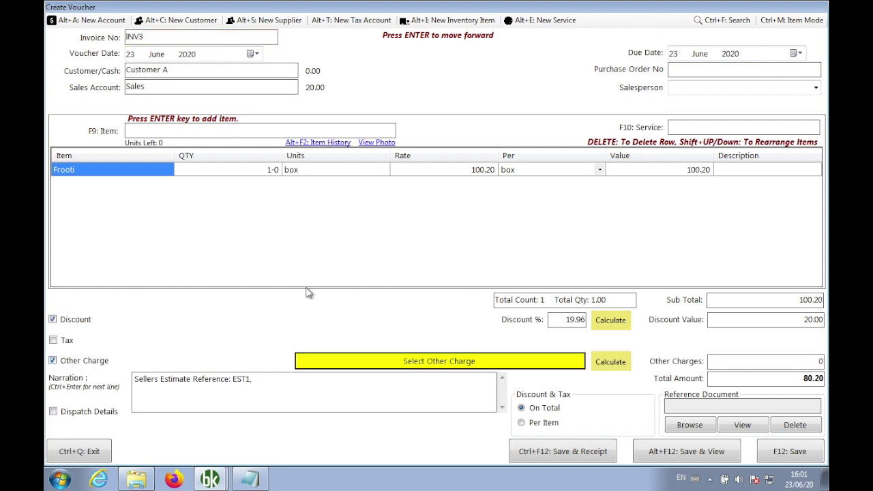
left_click(370, 365)
type("rou")
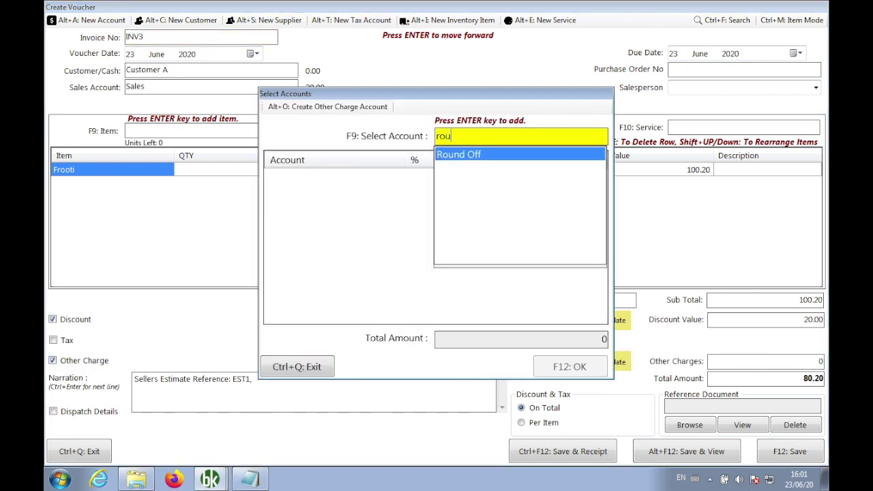
key("Return")
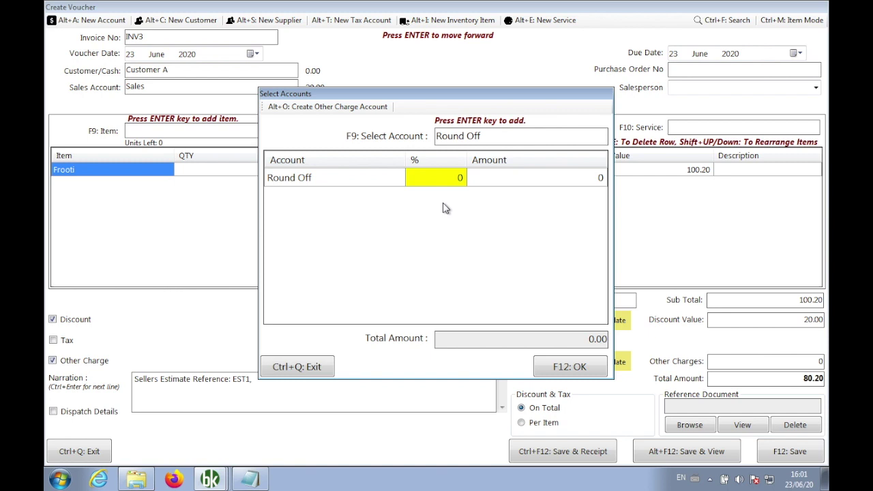
key("Return")
type("0.20")
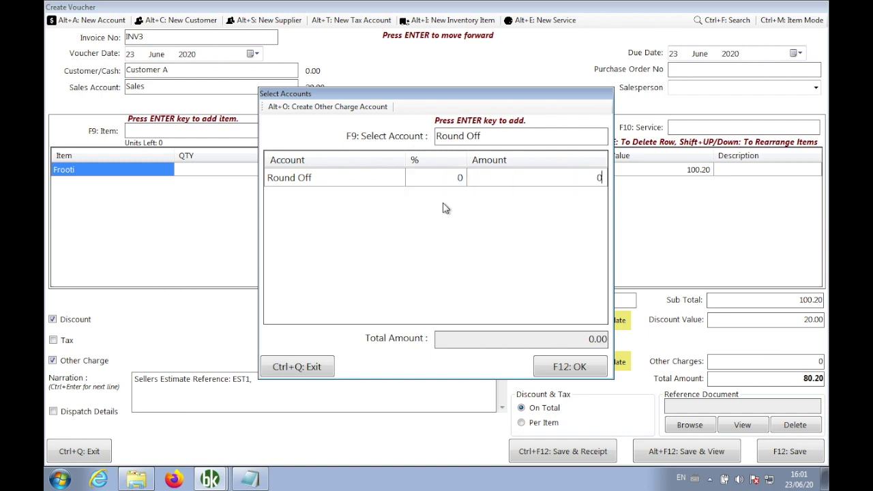
key("Return")
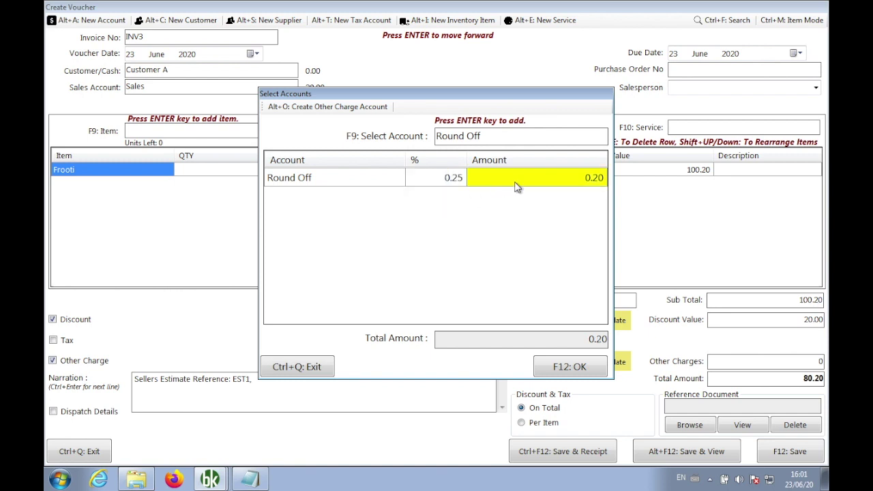
left_click(515, 181)
left_click(515, 181)
type("-")
key("Return")
key("F12")
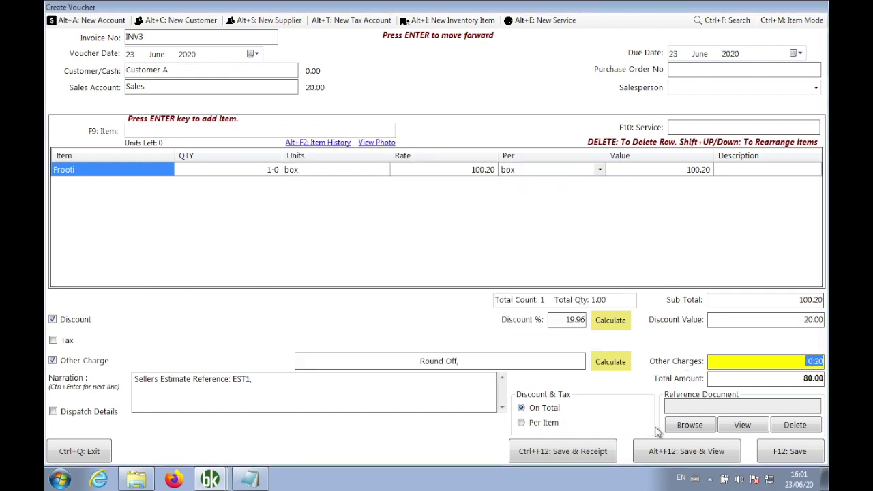
Save invoice INV3, review its preview, and close the preview and estimates list.
left_click(652, 452)
left_click(469, 282)
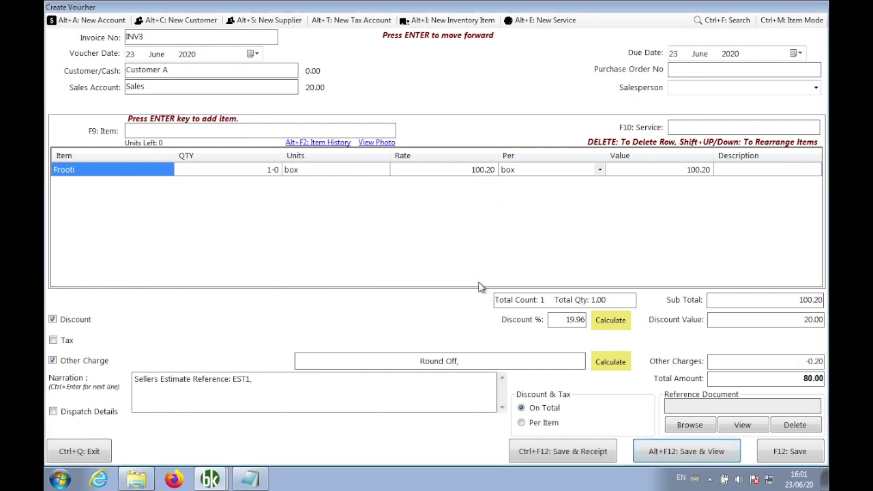
left_click_drag(688, 205, 693, 304)
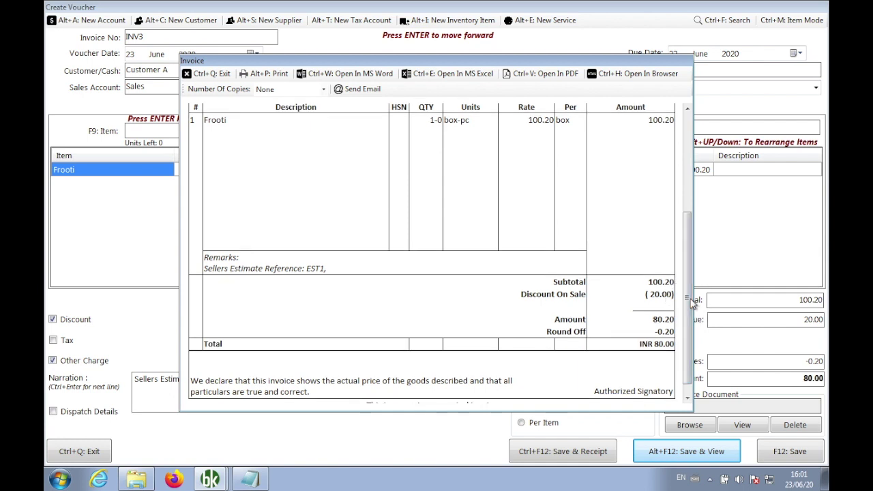
left_click_drag(692, 304, 687, 245)
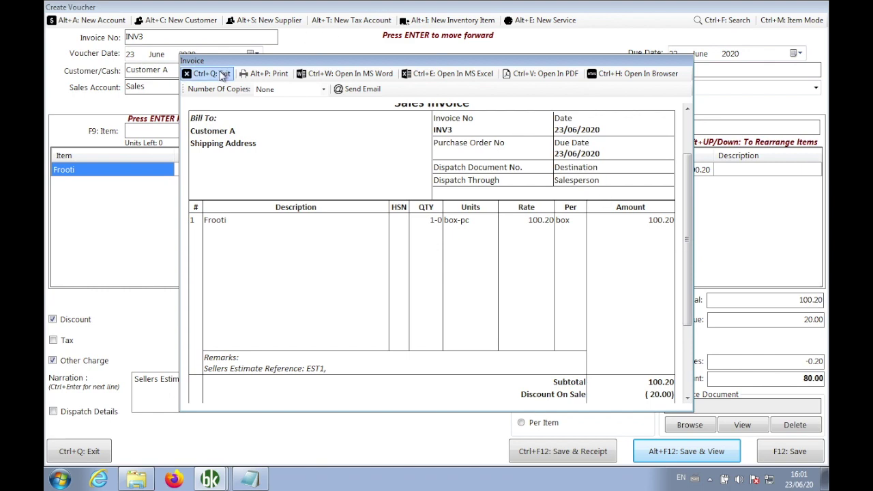
left_click(216, 73)
left_click(225, 74)
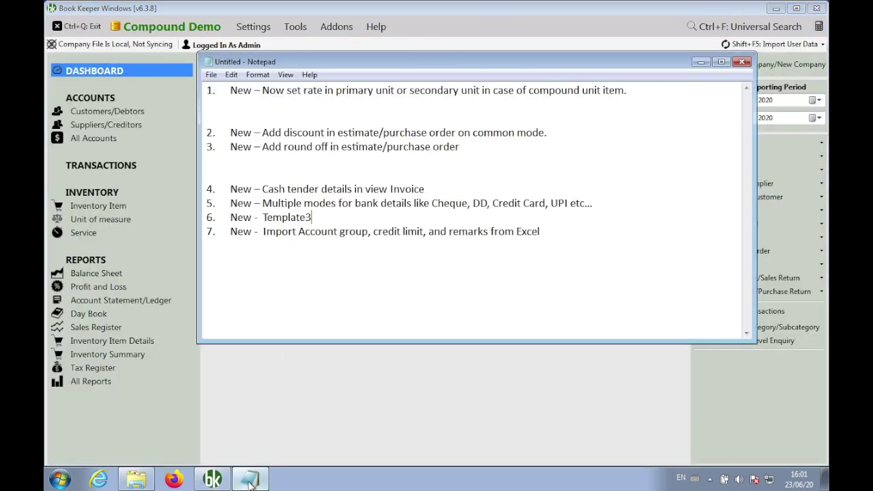
In the Notepad feature list, remove blank lines above item 2 and add blank lines after item 4.
left_click(251, 478)
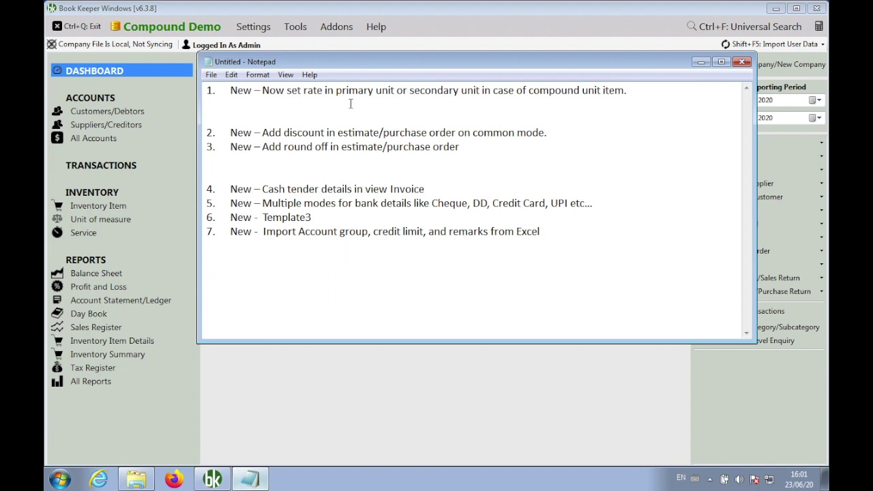
double_click(305, 132)
double_click(315, 146)
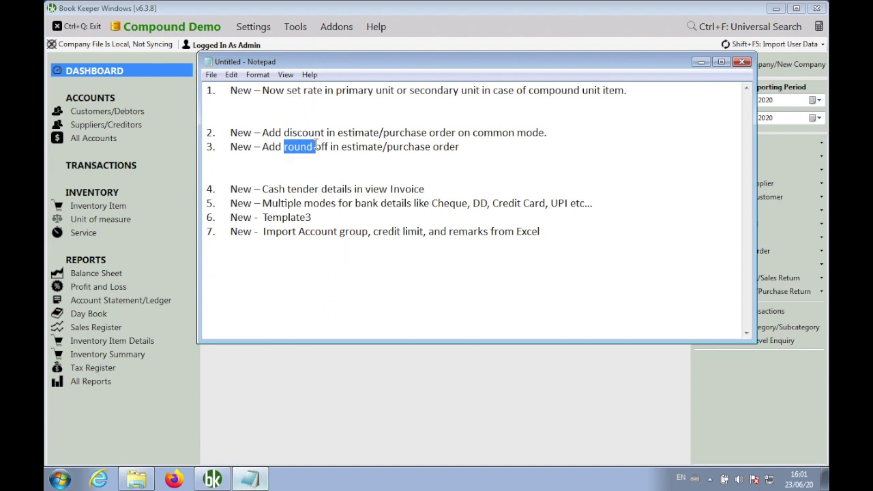
left_click(288, 124)
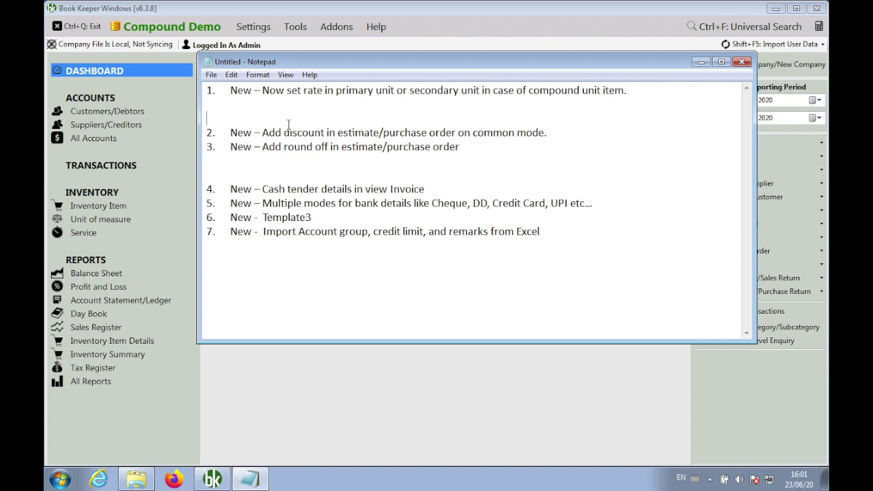
key("BackSpace")
key("BackSpace")
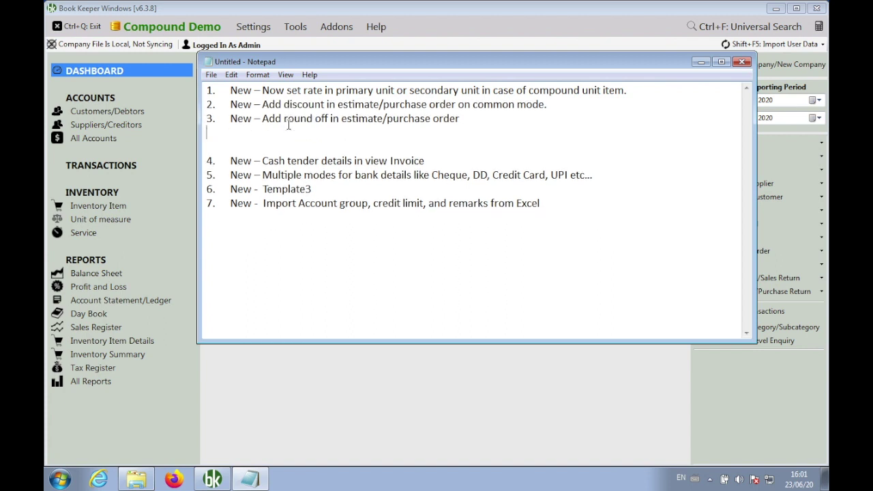
key("Return")
key("Return")
key("Return")
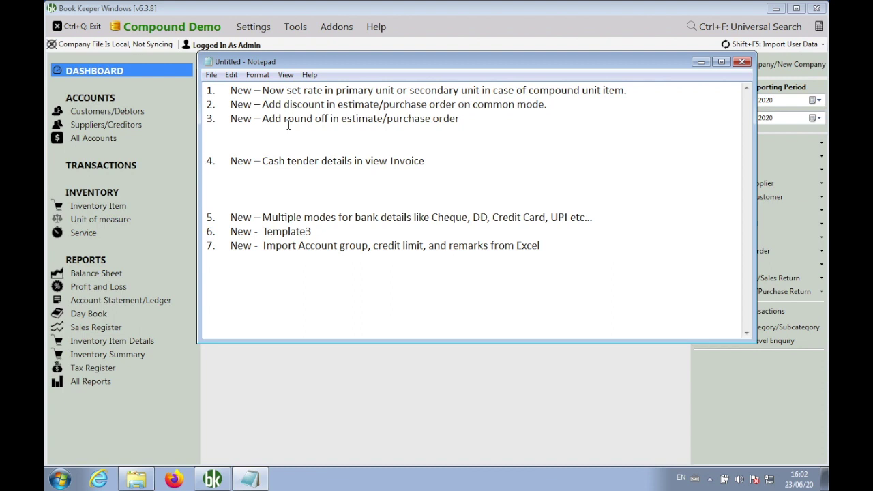
left_click(272, 371)
Enable 'Display Cash Tender/Capture Bank details' under POS in Transactions Settings and save.
left_click(254, 30)
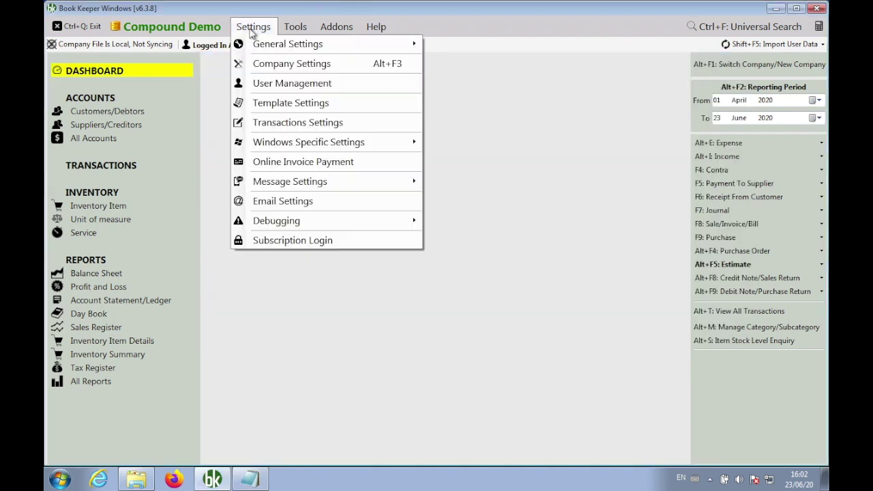
left_click(285, 122)
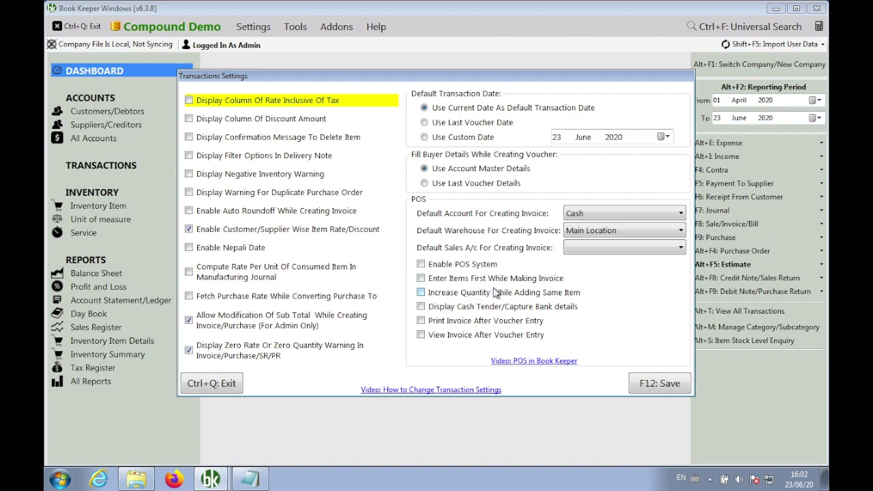
left_click(487, 308)
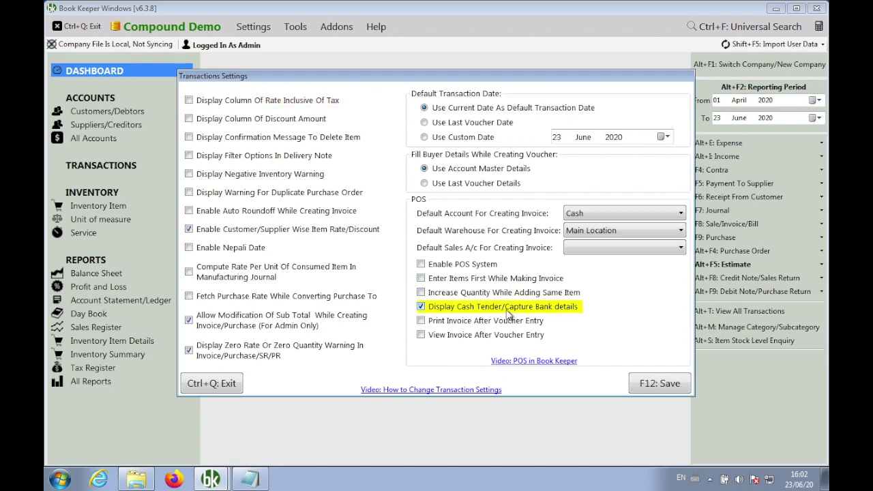
left_click(641, 386)
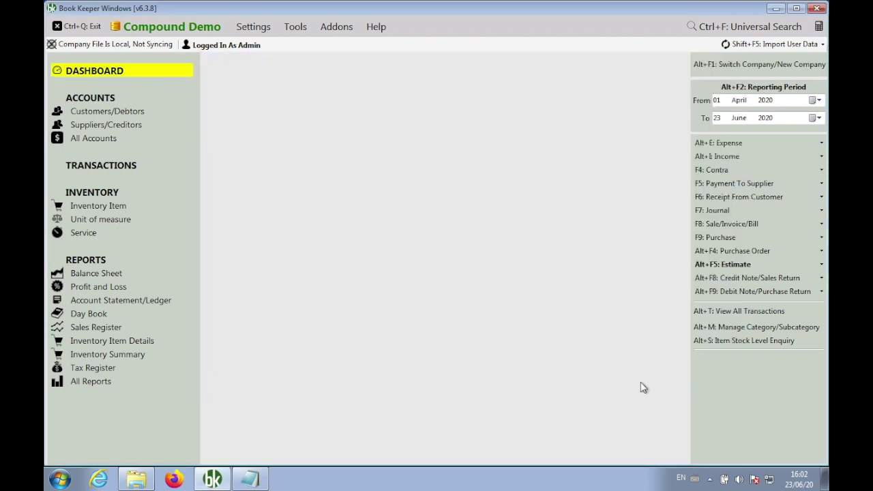
Create a new inventory item named Maaza and close the inventory list.
left_click(118, 205)
left_click(318, 59)
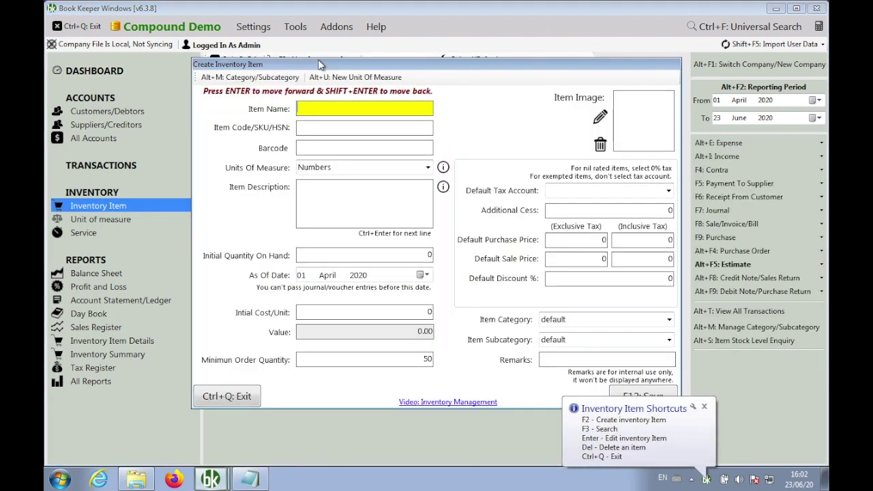
type("Maaza")
key("Return")
key("Return")
key("Return")
key("F12")
key("Return")
key("ctrl+q")
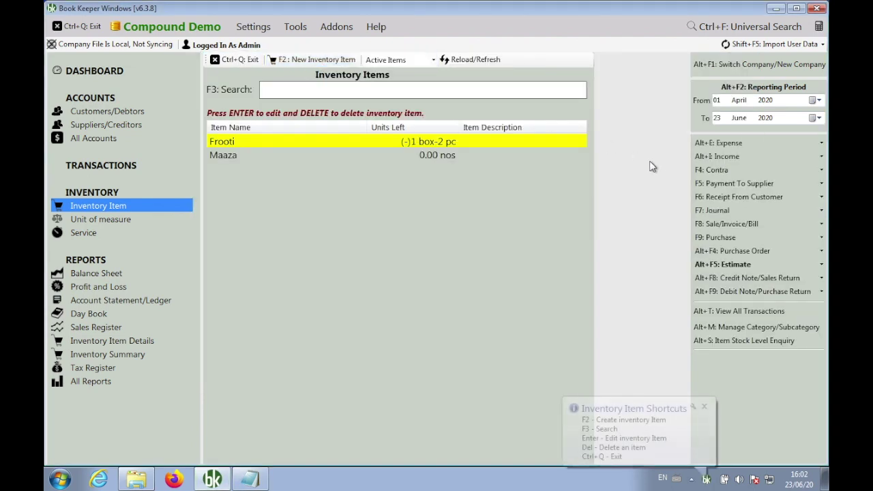
key("ctrl+q")
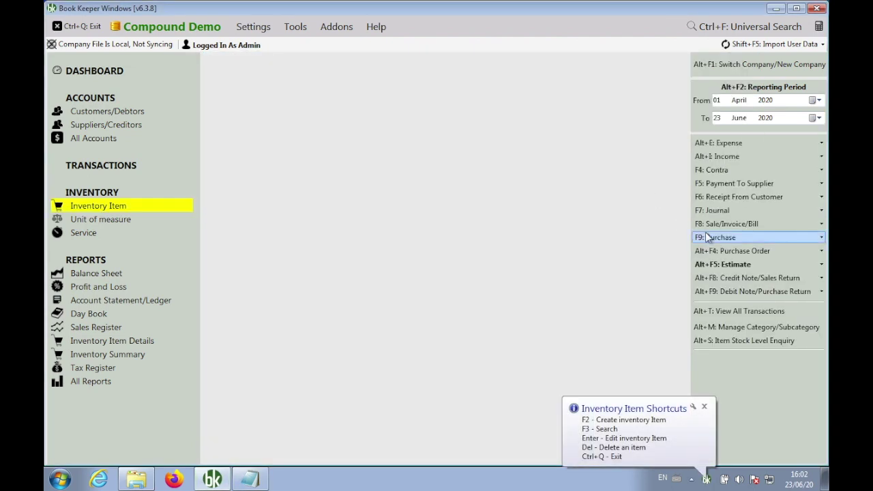
Start a new cash sales invoice INV4.
left_click(703, 224)
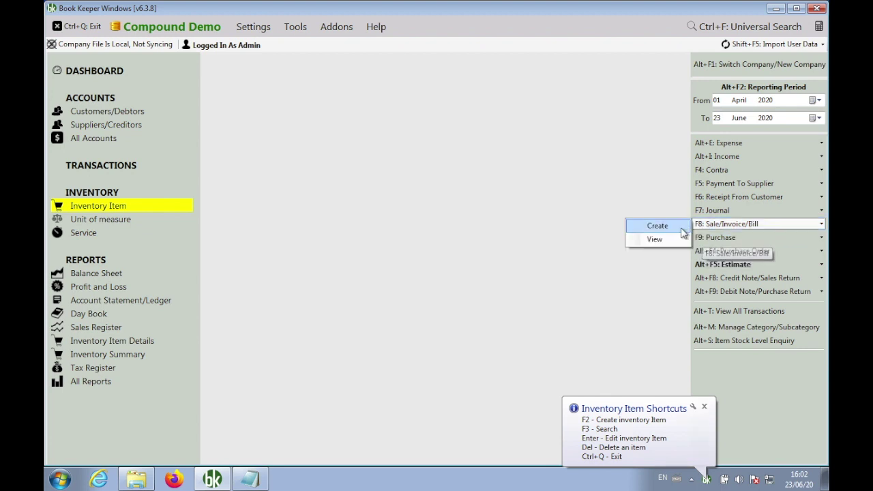
left_click(679, 227)
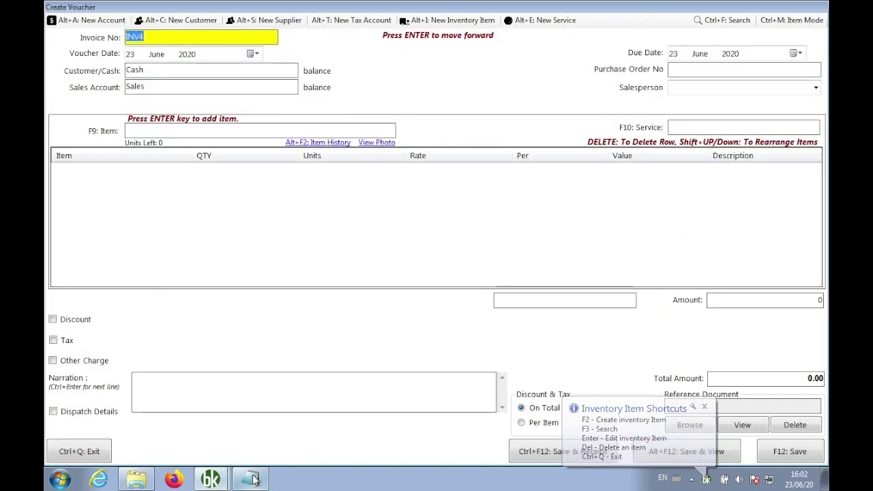
left_click(249, 480)
Write 'Settings > Transaction Settings > Display Cash Tender/Bank Detail' on the blank line under item 4.
left_click(366, 187)
type("Transa")
key("BackSpace")
key("BackSpace")
key("BackSpace")
key("BackSpace")
key("BackSpace")
key("BackSpace")
type("Settings > Transaction Settion")
key("BackSpace")
key("BackSpace")
key("BackSpace")
type("ings > Display Cash Tender/Bank Detai")
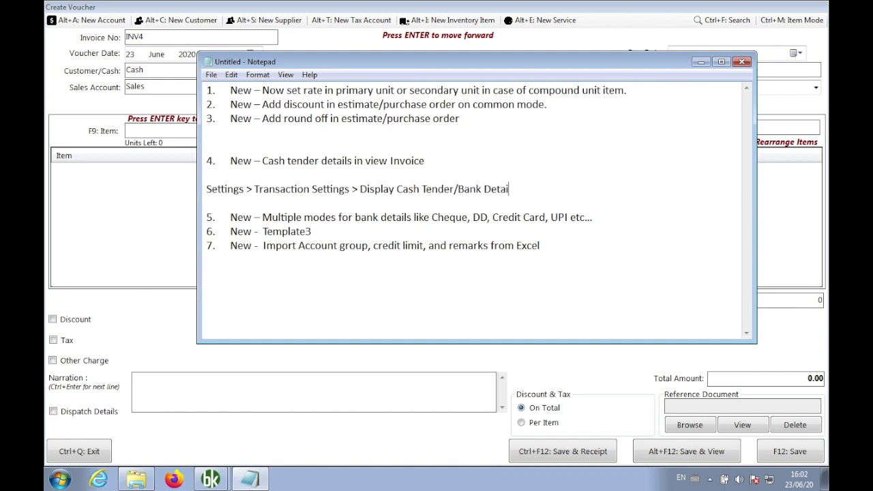
type("l")
Add one Maaza at rate 40 to the sales invoice.
left_click(89, 218)
left_click(194, 131)
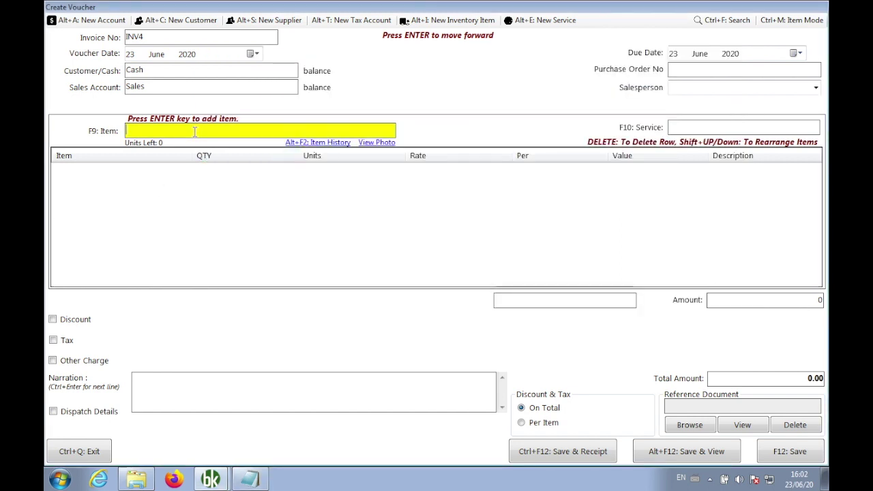
type("Maa")
key("Return")
type("1")
key("Return")
type("40")
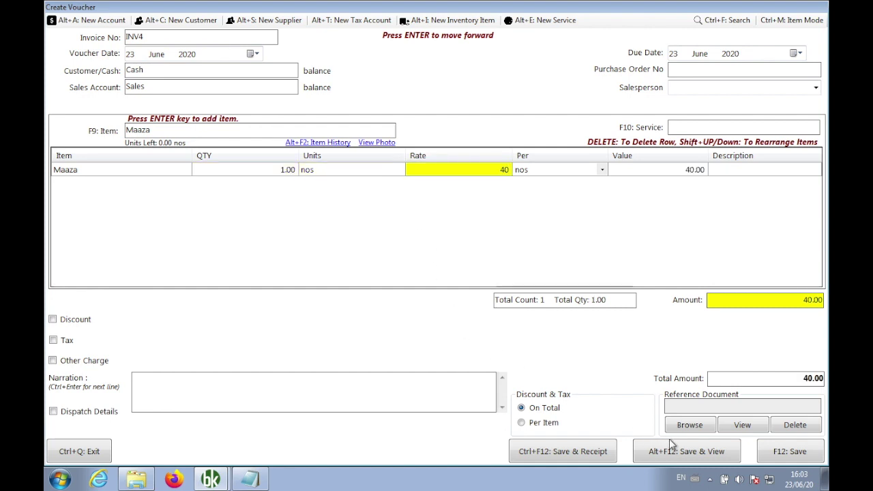
Save invoice INV4 with 50 cash tendered and acknowledge the voucher created message.
left_click(778, 452)
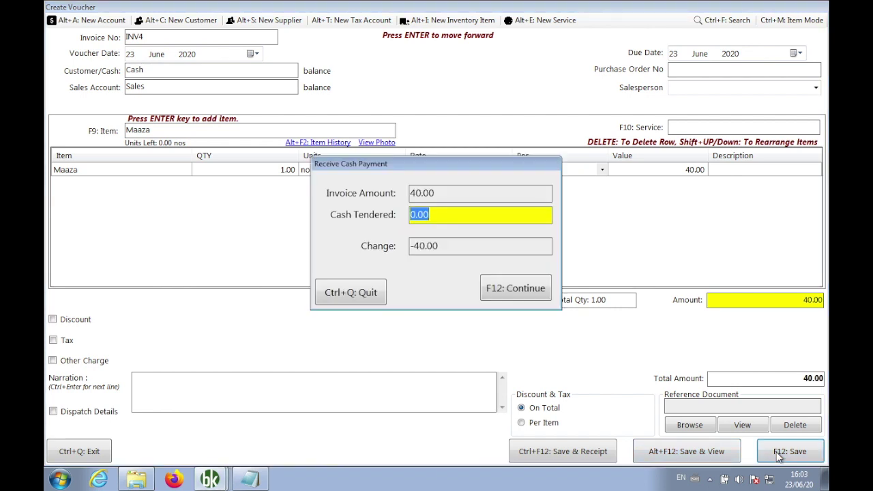
type("50")
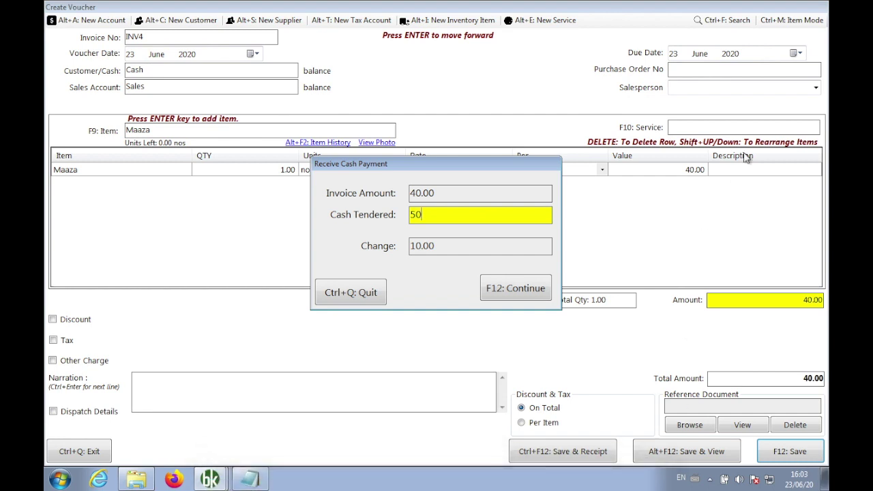
left_click(503, 288)
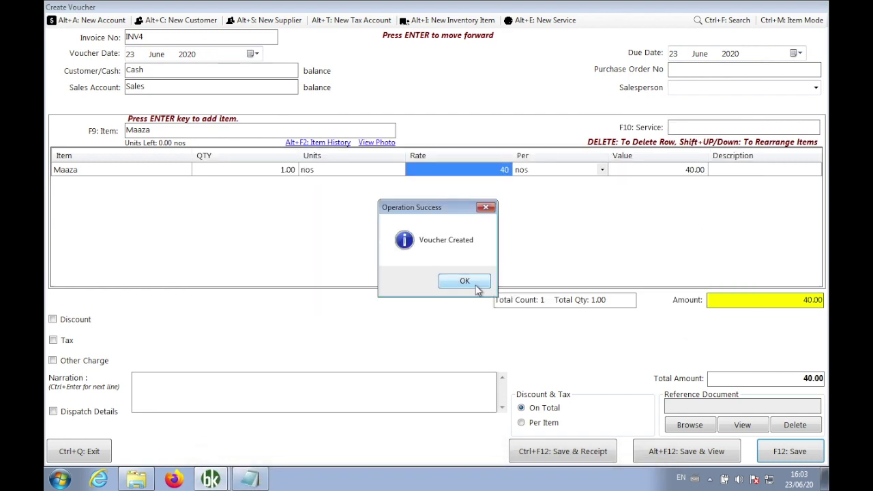
left_click(468, 284)
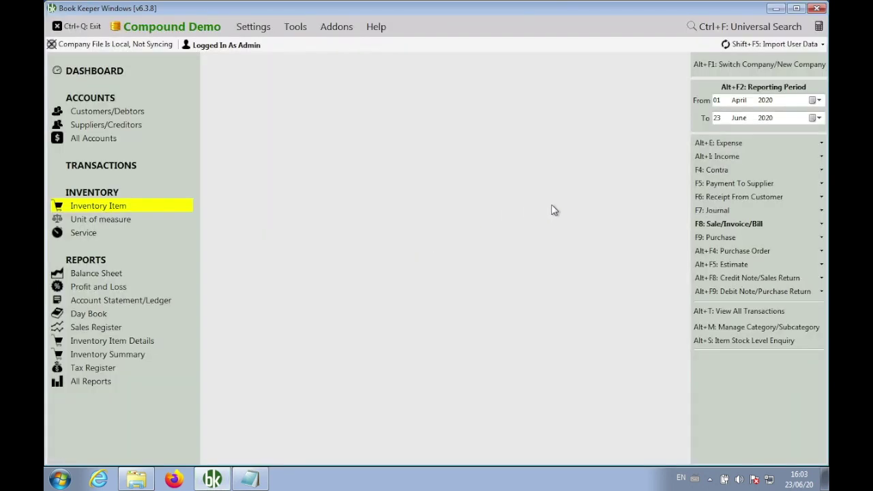
Open the INV4 invoice preview from the sales voucher list.
key("ctrl+q")
left_click(704, 228)
left_click(660, 247)
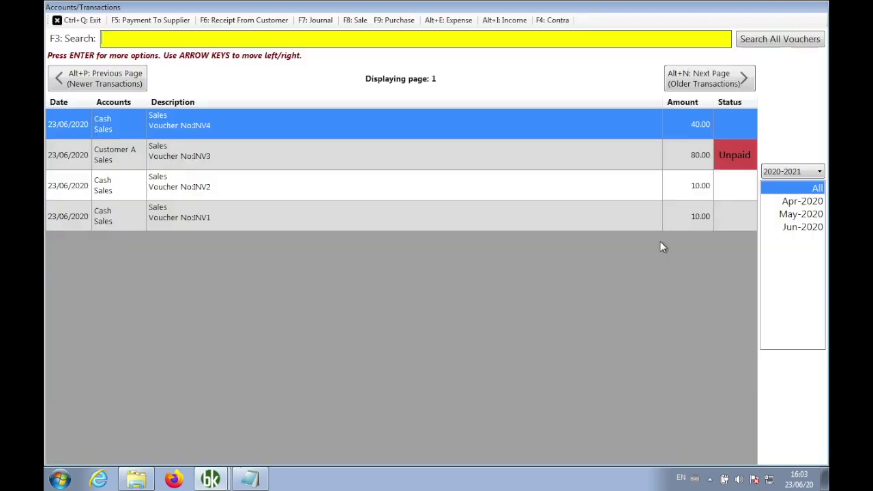
key("Return")
key("Up")
key("Return")
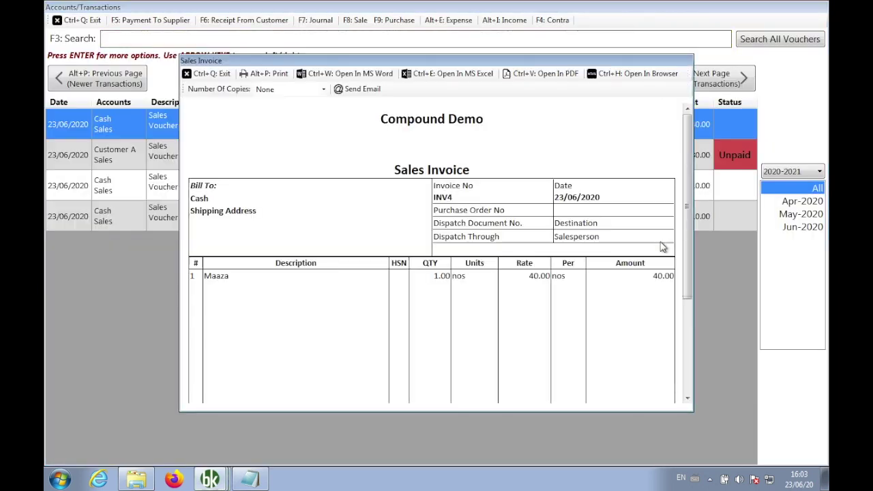
Highlight the INR 40.00 total, 50.00 cash received and 10.00 balance return amounts.
left_click(687, 305)
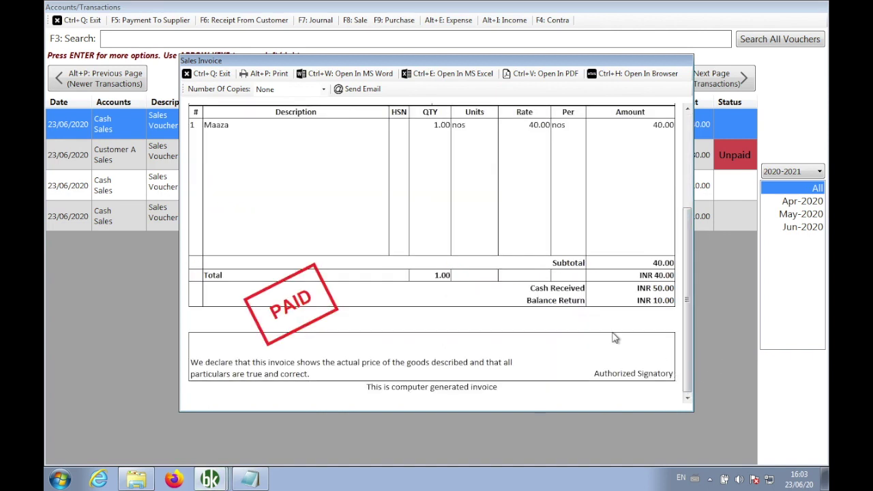
left_click_drag(667, 275, 639, 276)
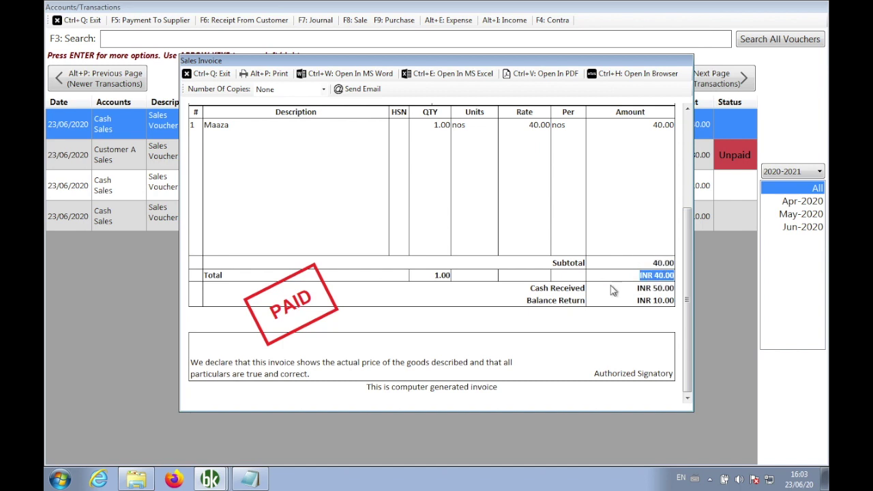
left_click_drag(529, 287, 639, 300)
left_click(608, 321)
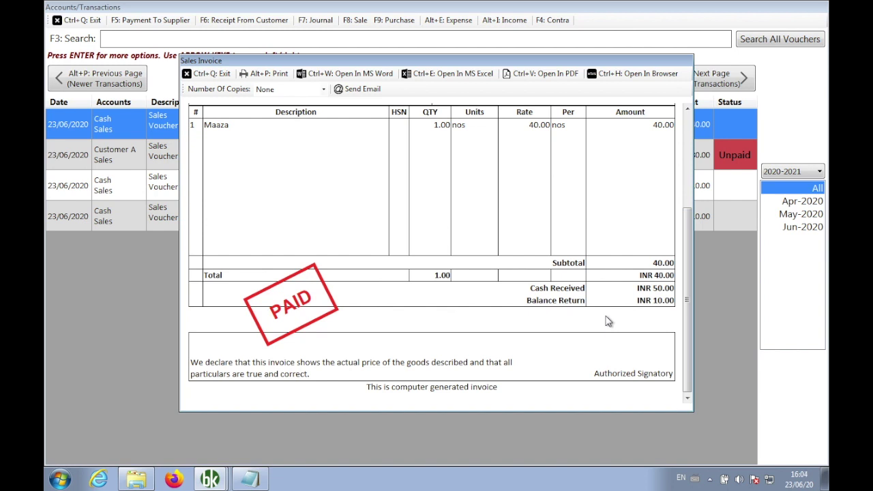
left_click(251, 482)
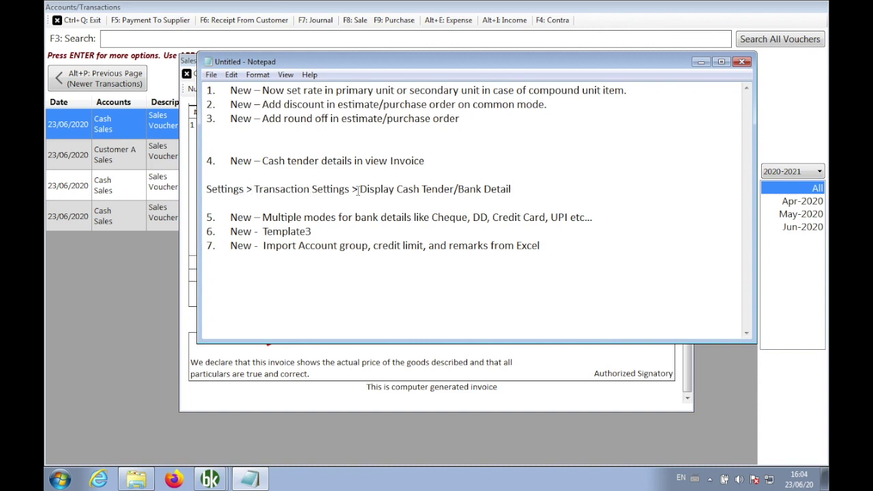
Highlight the Display Cash Tender settings path line in the Notepad notes.
left_click_drag(360, 188, 454, 189)
left_click(530, 190)
key("Home")
key("shift+Down")
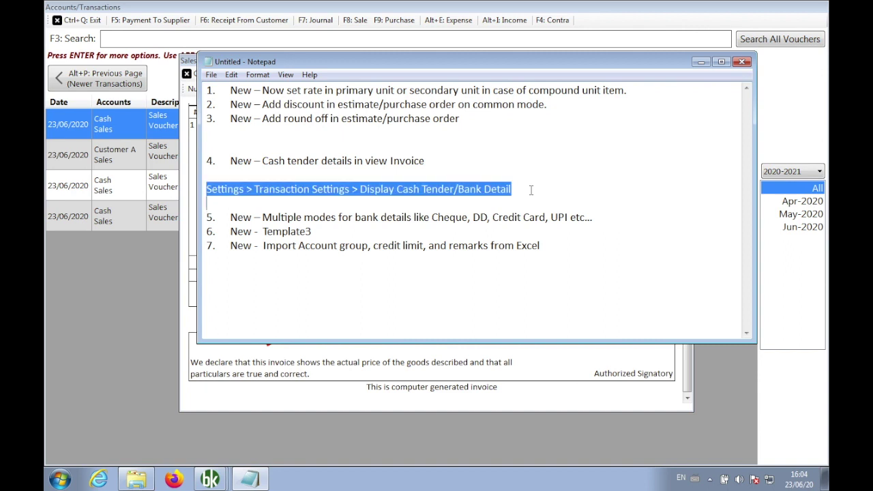
left_click(528, 190)
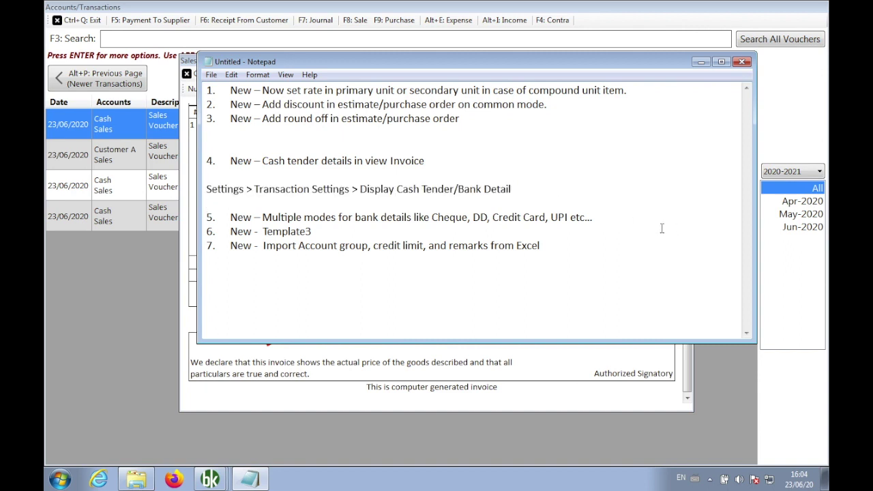
Add blank lines below item 5 and close the INV4 invoice preview.
left_click(617, 218)
key("Return")
key("Return")
key("Return")
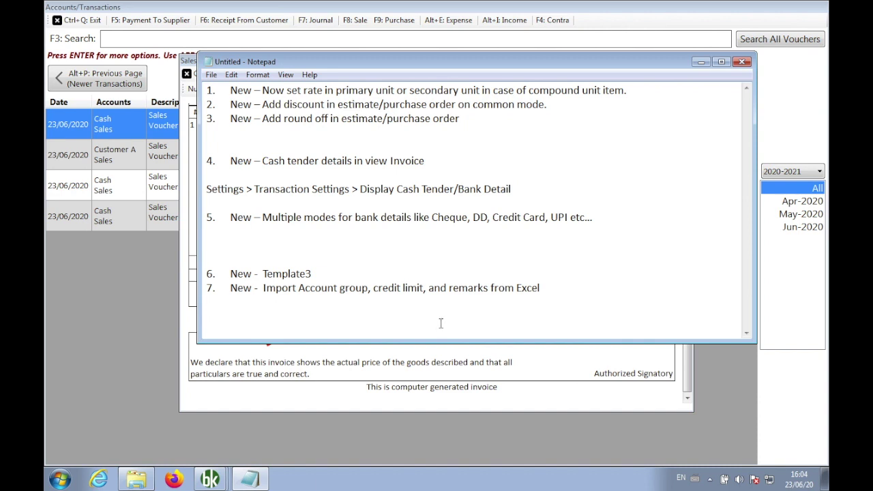
left_click(363, 371)
left_click(211, 75)
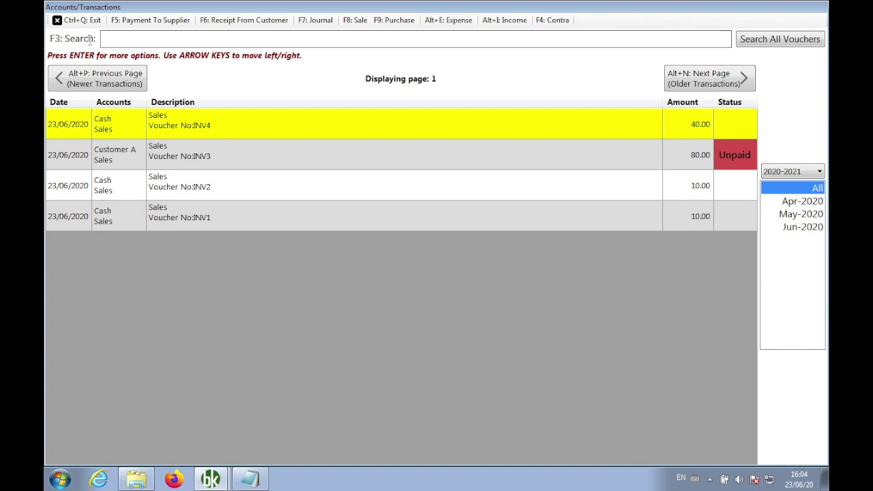
Start a new sale invoice with Bank as the customer/cash account.
left_click(79, 22)
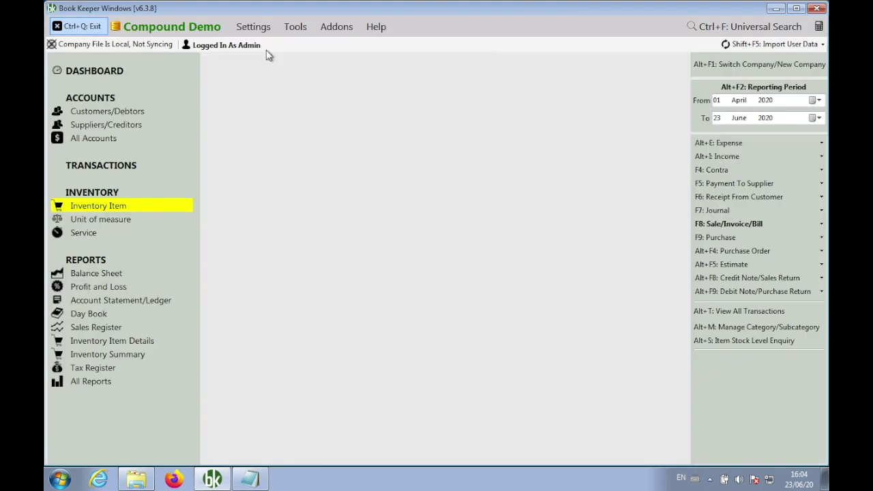
left_click(698, 223)
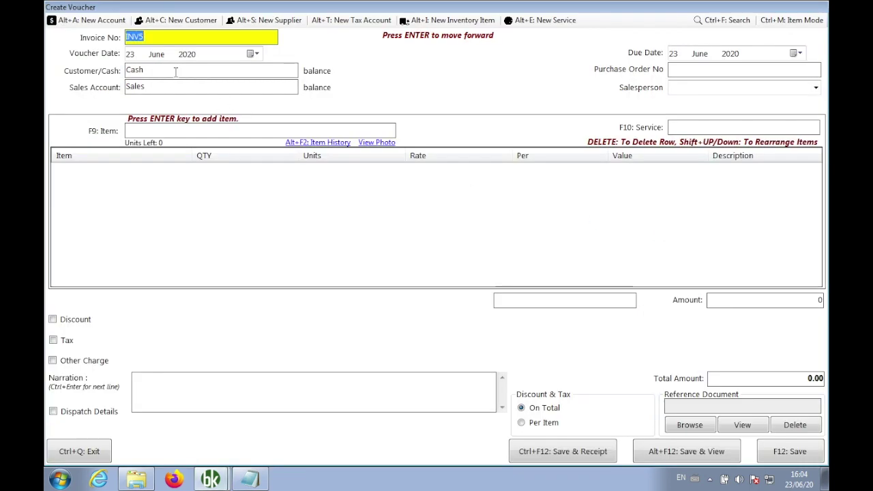
left_click(176, 72)
key("BackSpace")
key("BackSpace")
key("BackSpace")
key("BackSpace")
type("b")
key("Return")
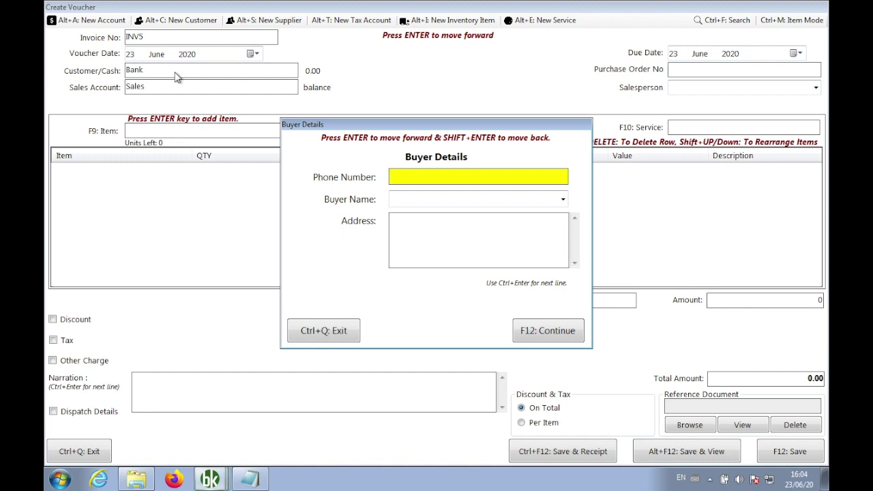
Enter the buyer's name, phone number and address in Buyer Details and confirm.
key("Return")
key("Return")
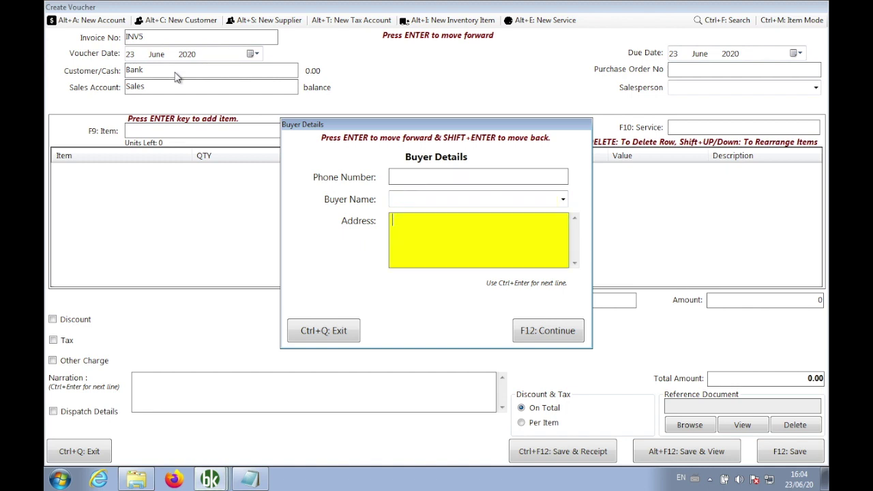
key("shift+Return")
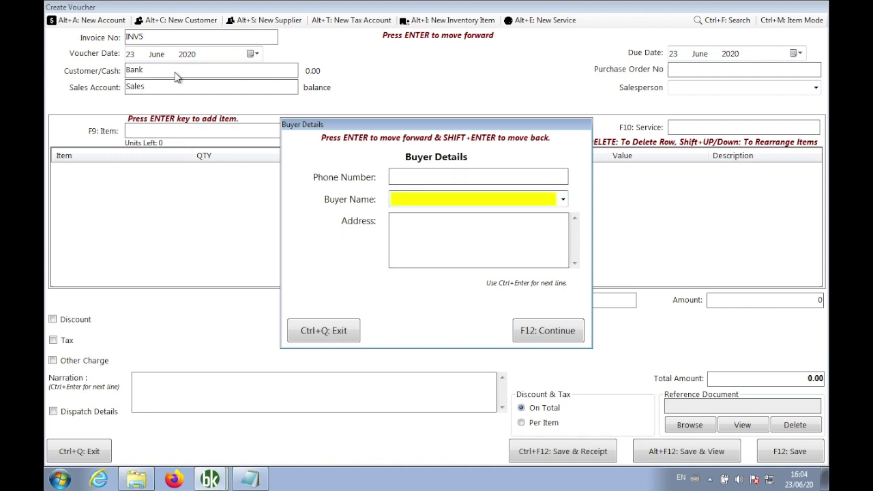
type("Suresh")
key("shift+Return")
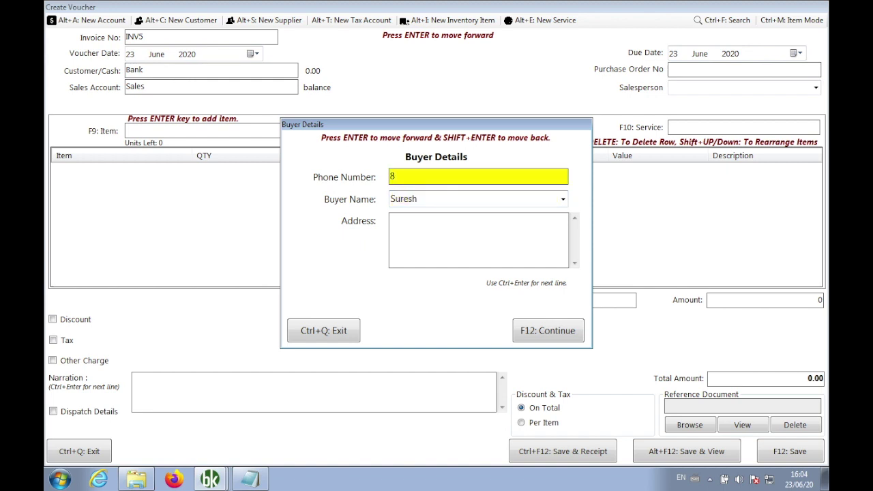
key("Return")
key("Return")
type("Delhi")
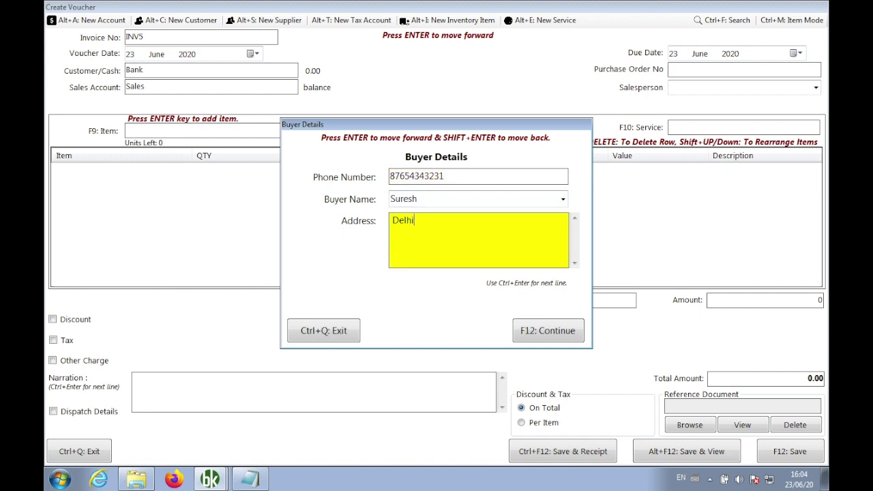
key("Return")
key("Return")
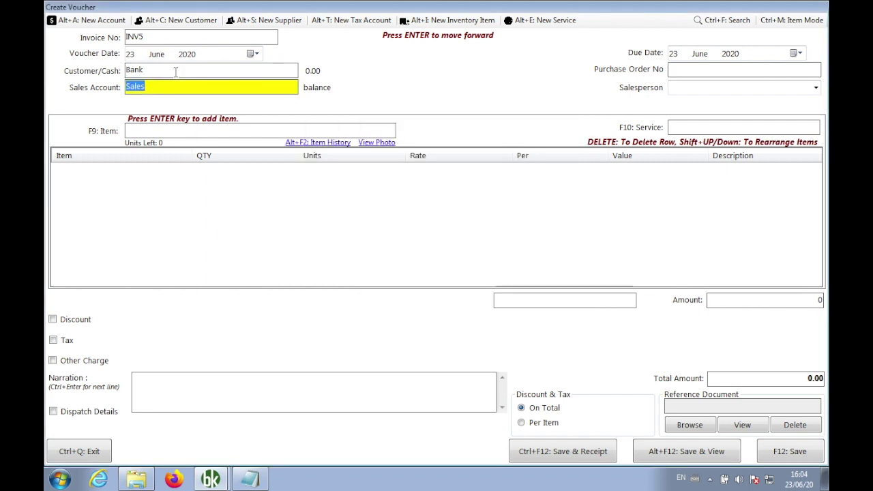
key("Return")
Add one Maaza at rate 40 to INV5, totalling 40.00, and save it.
type("m")
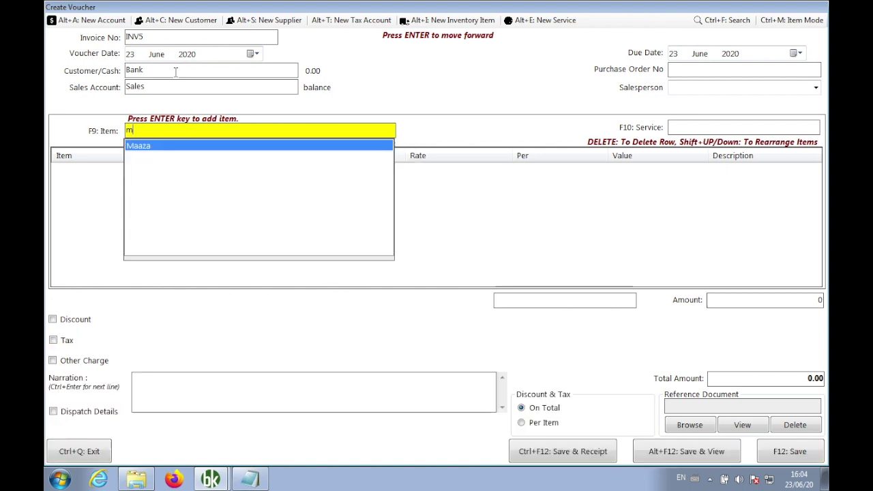
key("Return")
type("1")
key("Return")
key("Return")
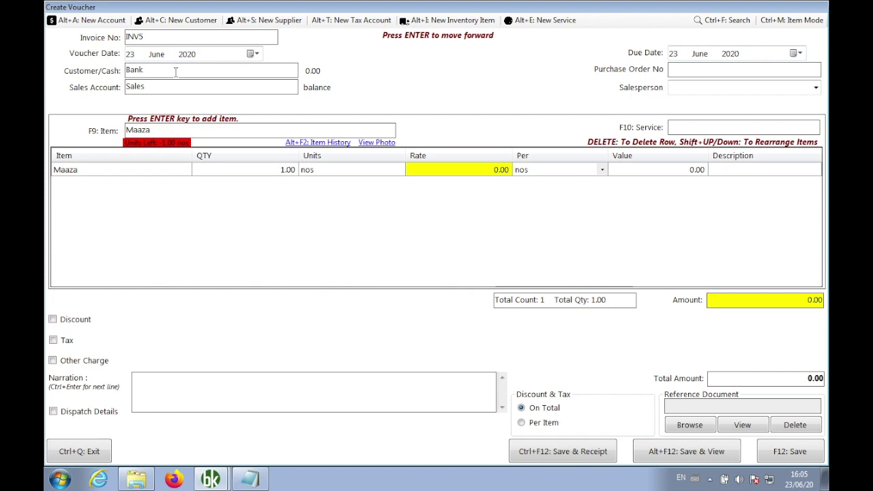
type("40")
left_click(775, 457)
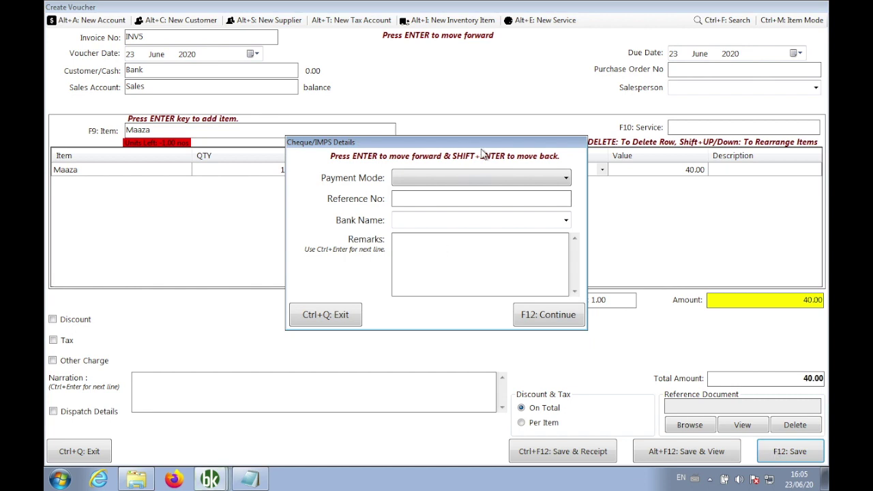
Set the payment mode to UPI and enter the payment reference number.
left_click(459, 181)
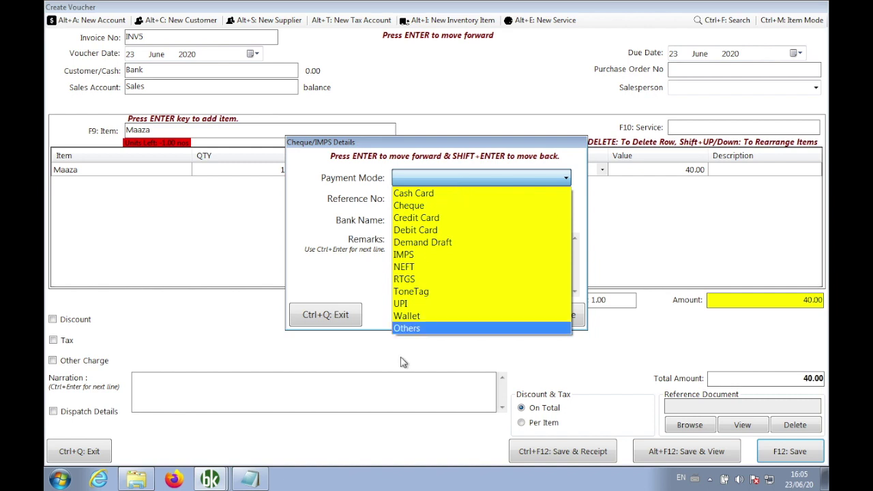
left_click(418, 303)
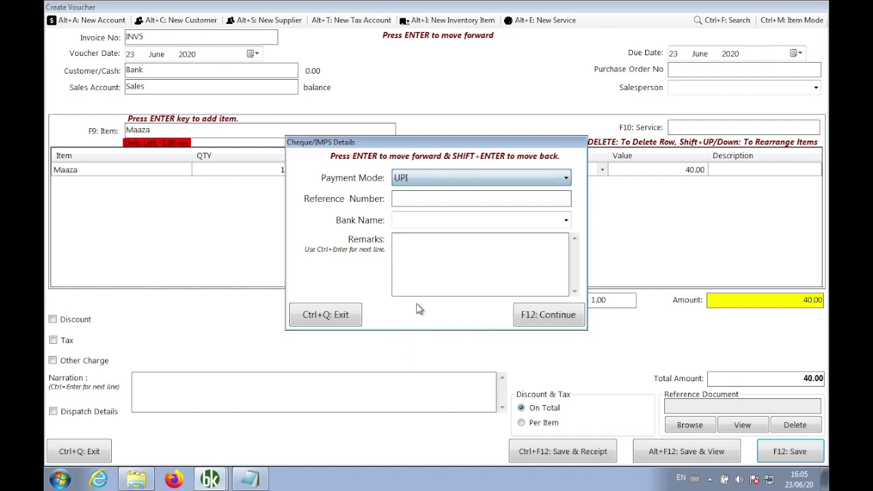
left_click(412, 199)
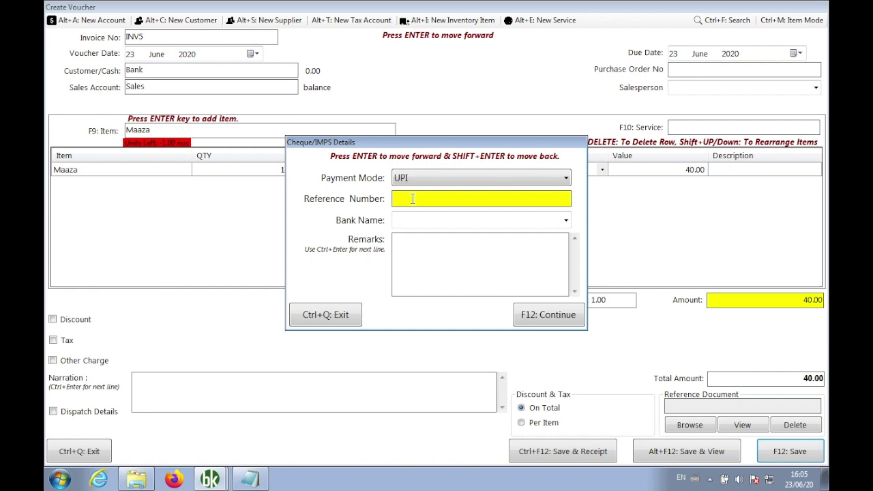
Choose Paytm Payment Bank as the bank name and confirm the voucher creation.
key("Return")
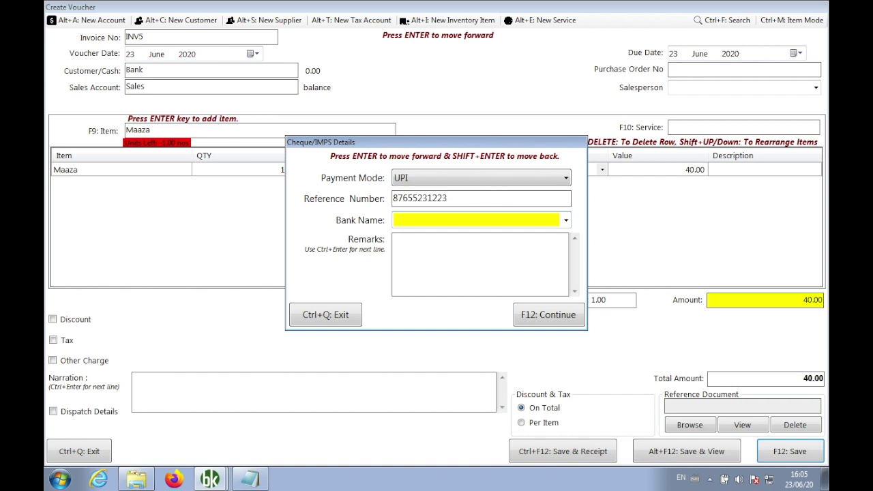
type("p")
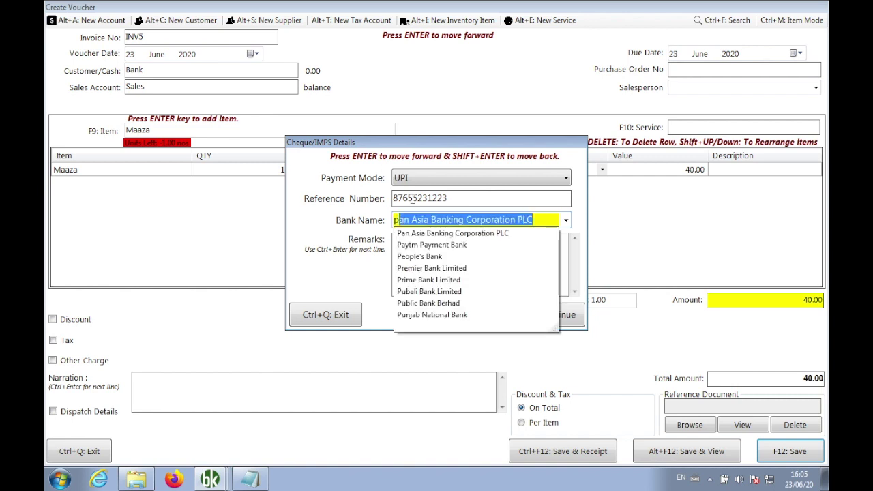
key("Down")
key("Down")
key("Down")
key("Up")
key("Return")
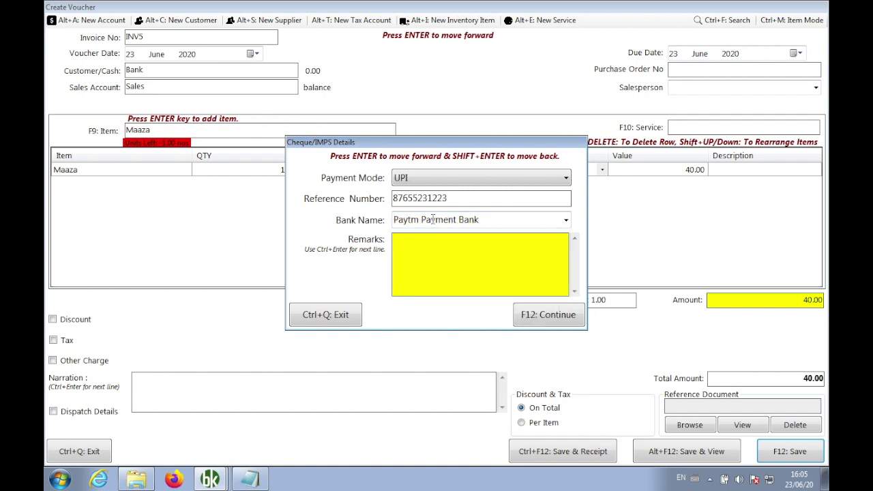
left_click(546, 320)
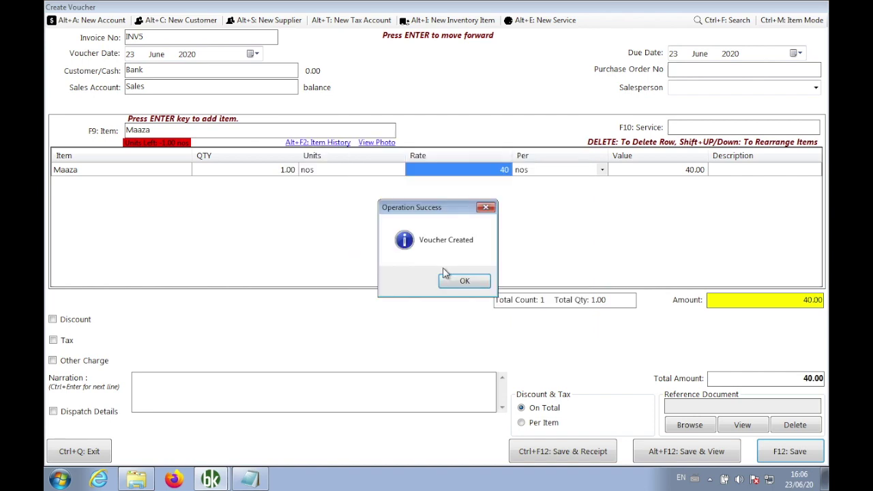
left_click(457, 280)
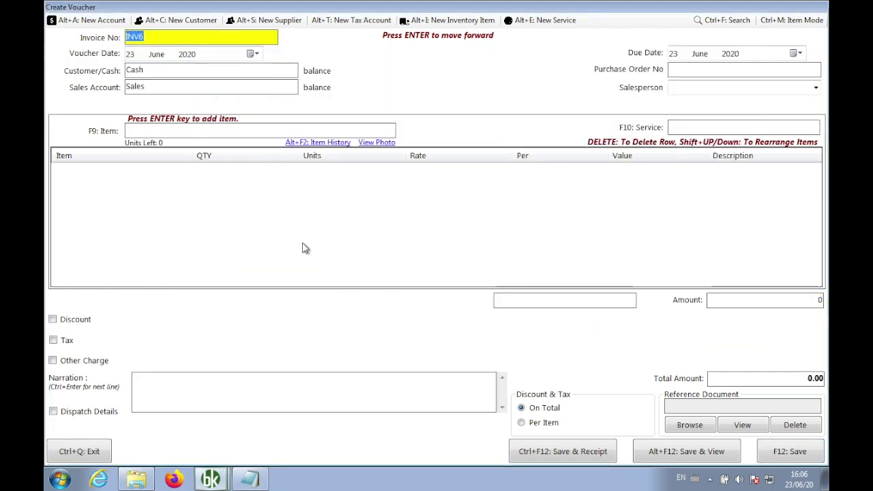
Open the INV5 invoice preview and highlight the UPI and Paytm Payment Bank footer lines.
left_click(75, 451)
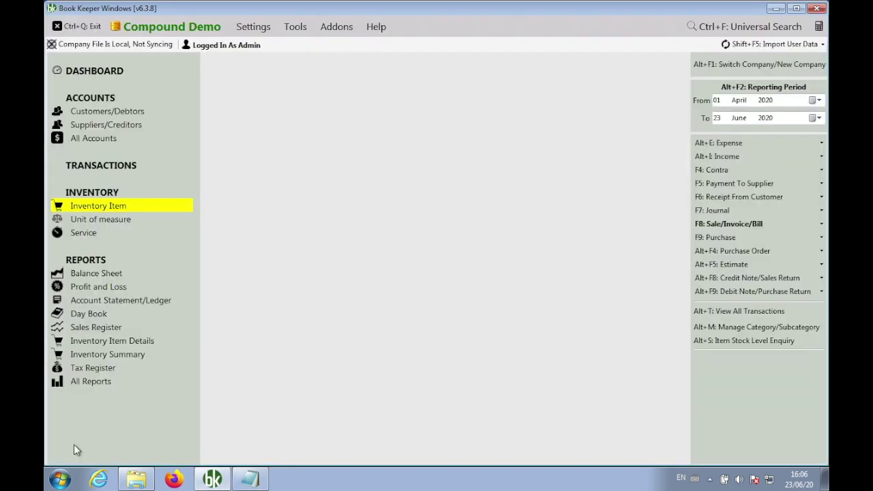
left_click(750, 226)
left_click(672, 242)
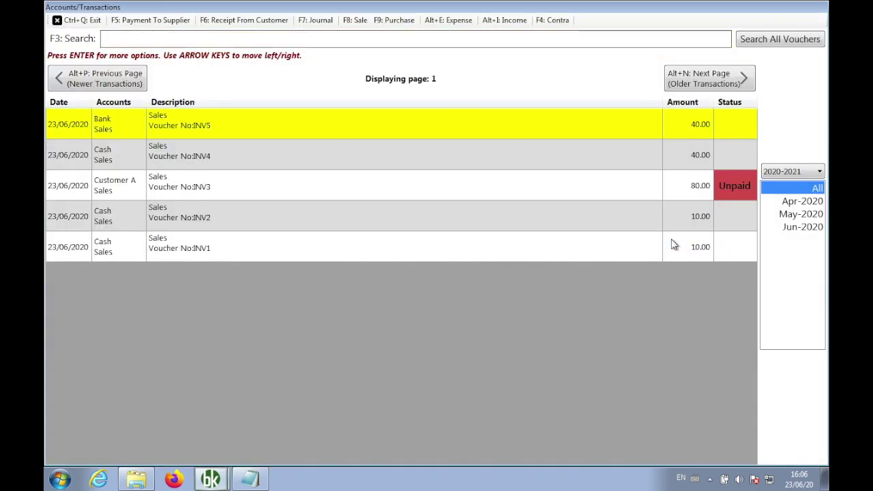
key("Return")
key("Up")
key("Return")
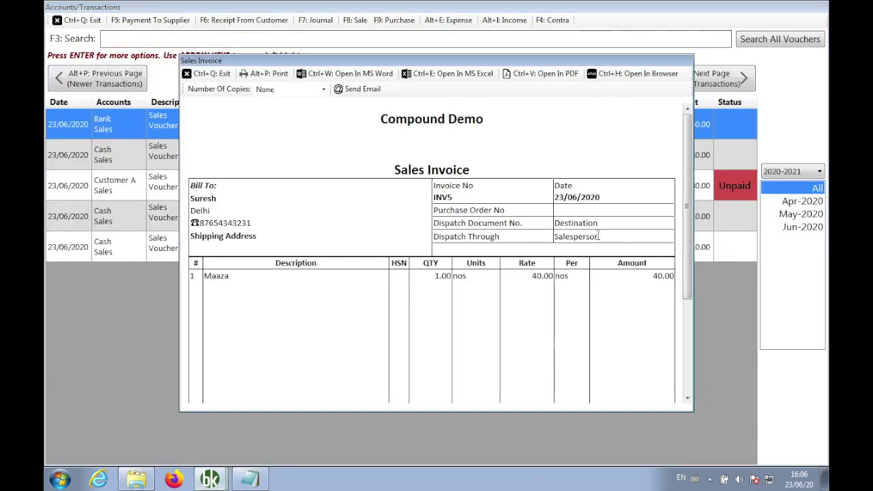
scroll(597, 238, "down", 5)
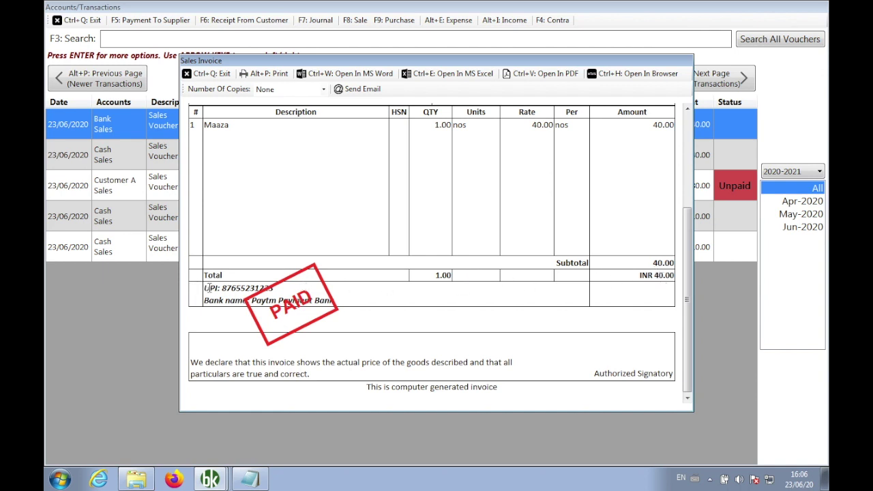
left_click_drag(206, 288, 365, 304)
left_click(371, 304)
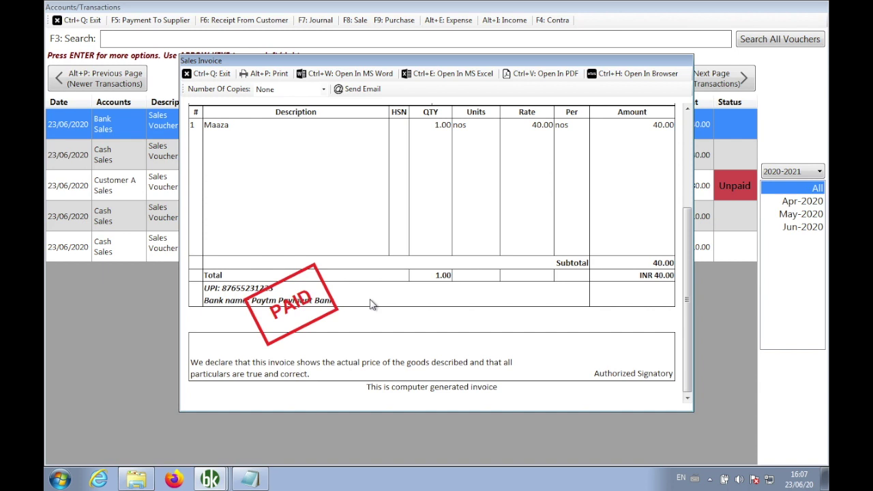
Close the sales invoice and transactions list and bring the Notepad feature notes forward.
left_click(206, 73)
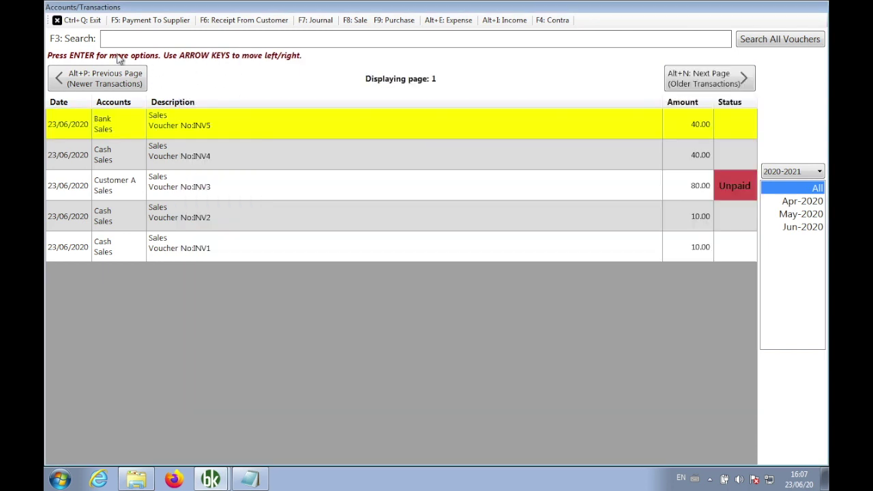
left_click(79, 20)
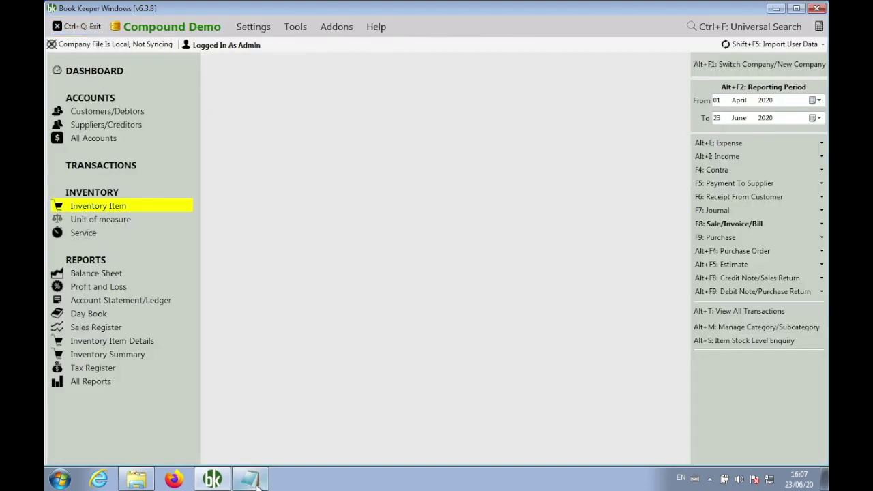
left_click(251, 480)
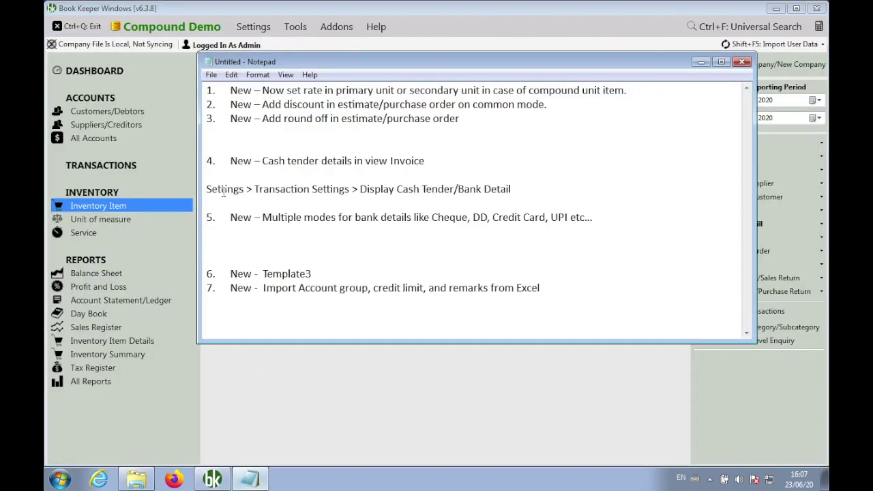
Delete the Settings path line and its blank lines so items 1–5 run consecutively.
key("shift+Down")
key("shift+Down")
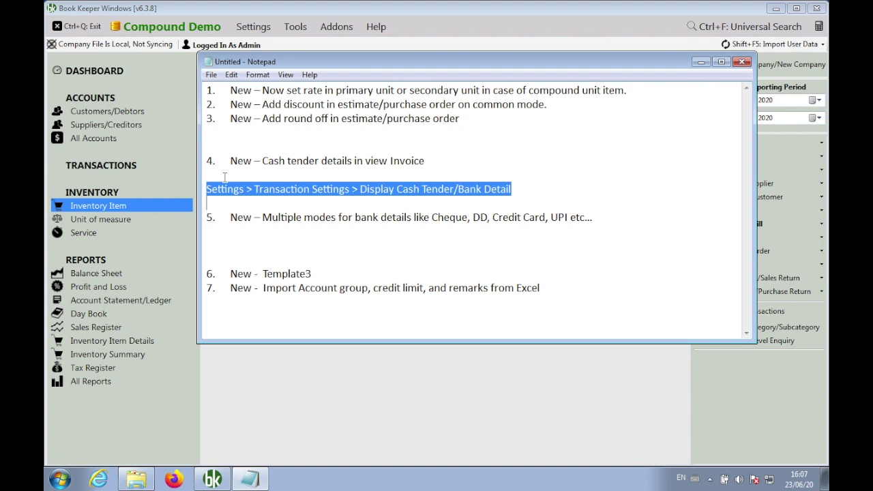
key("Delete")
key("Delete")
key("Up")
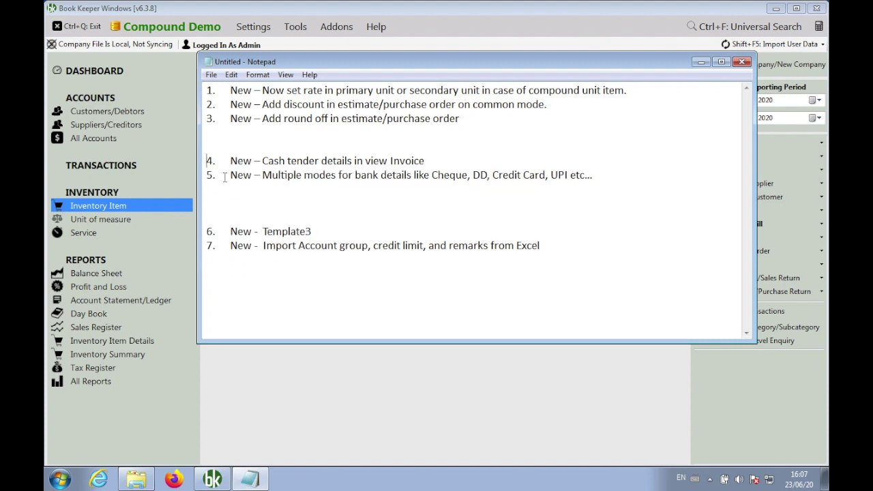
key("BackSpace")
key("BackSpace")
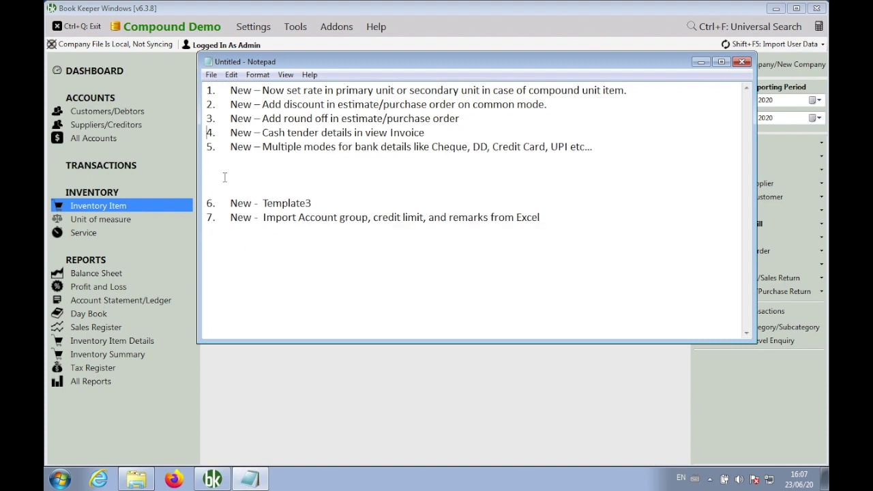
key("Down")
key("Down")
key("Down")
key("Down")
key("Down")
Preview Tools > Import Customer/Supplier From Excel twice, returning to the Notepad notes each time.
left_click(312, 390)
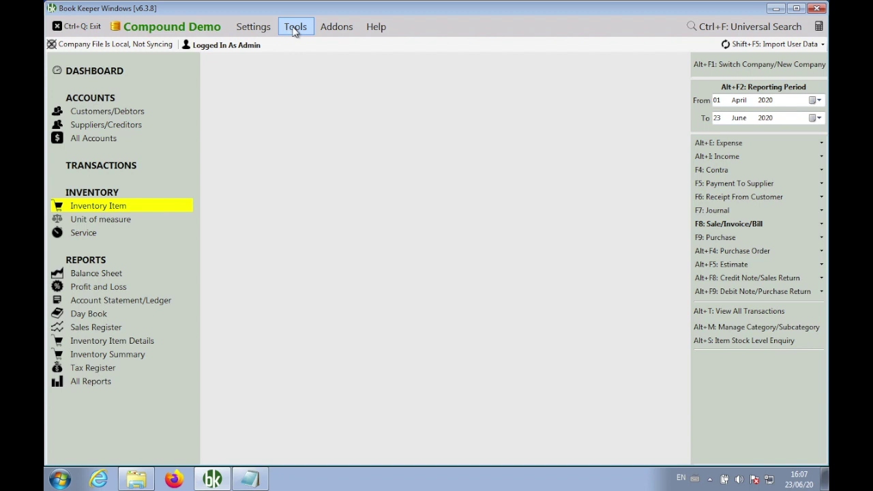
left_click(296, 27)
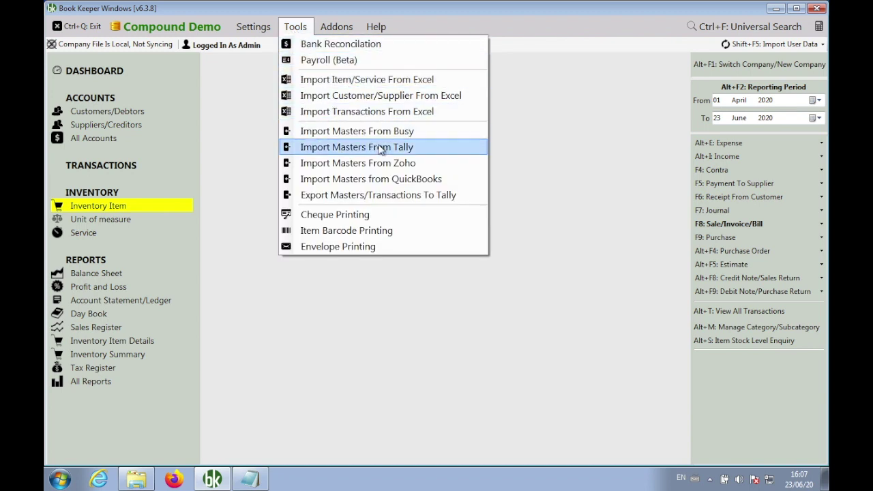
left_click(374, 98)
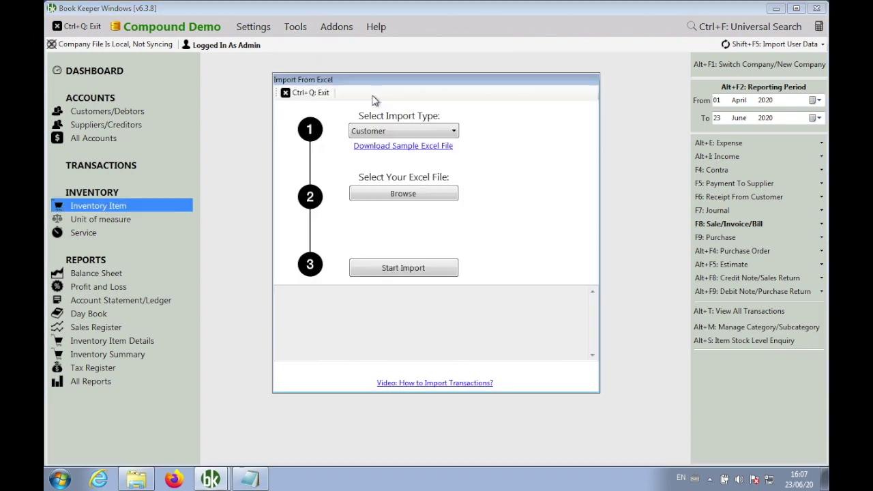
left_click(312, 95)
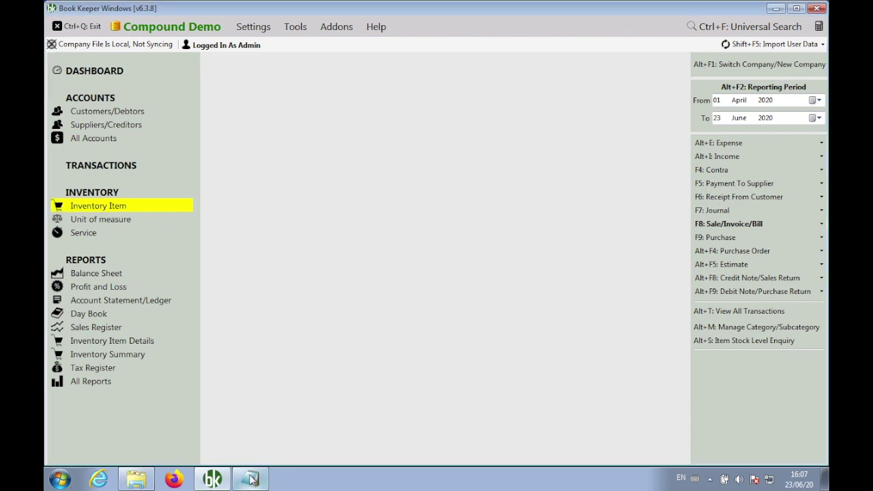
left_click(252, 480)
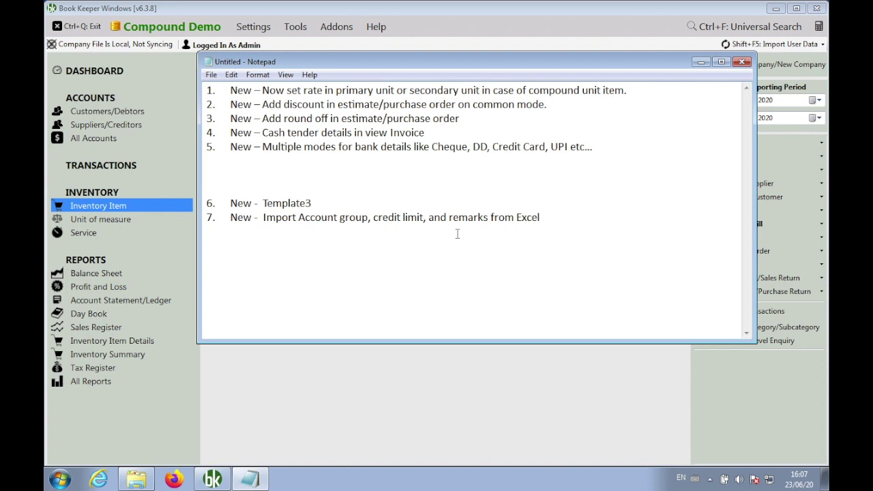
left_click(297, 27)
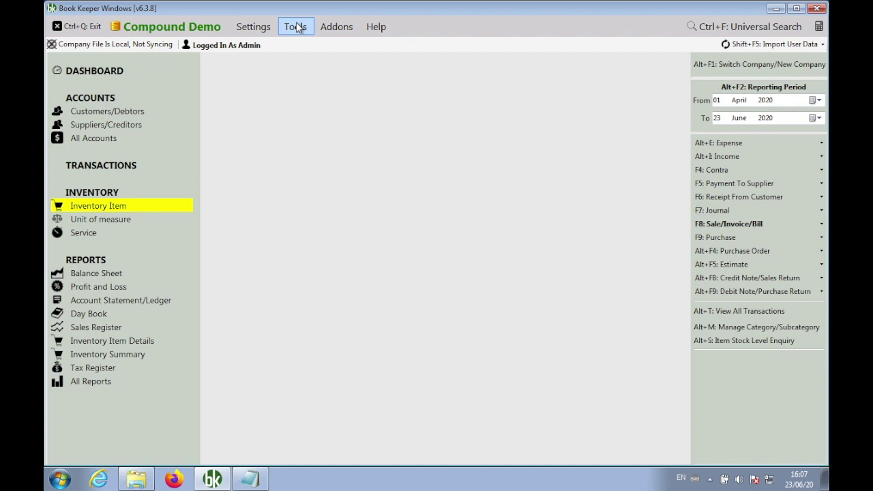
left_click(297, 27)
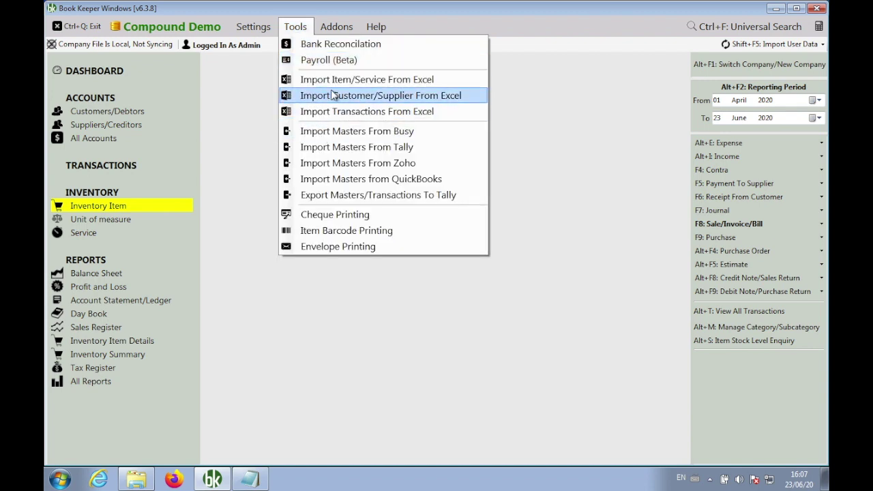
left_click(333, 95)
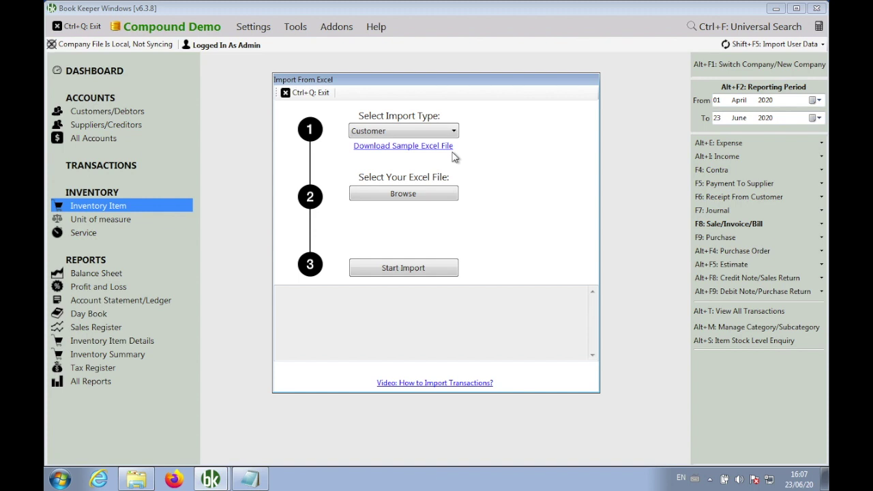
left_click(311, 91)
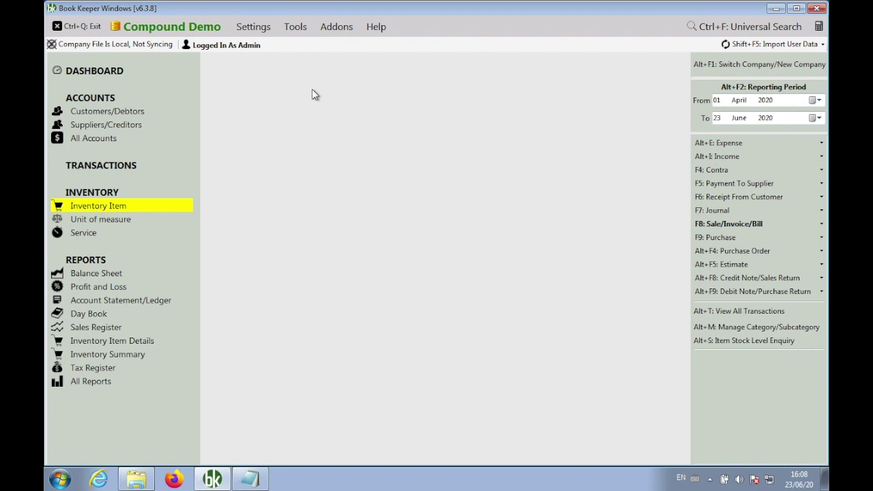
left_click(254, 479)
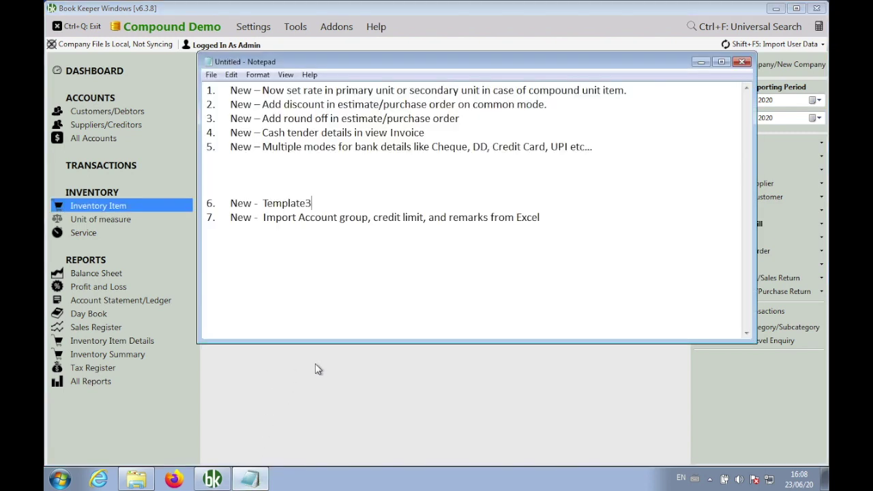
Add a blank line above item 7, then choose Template3-ColorBox in Template Settings.
key("Return")
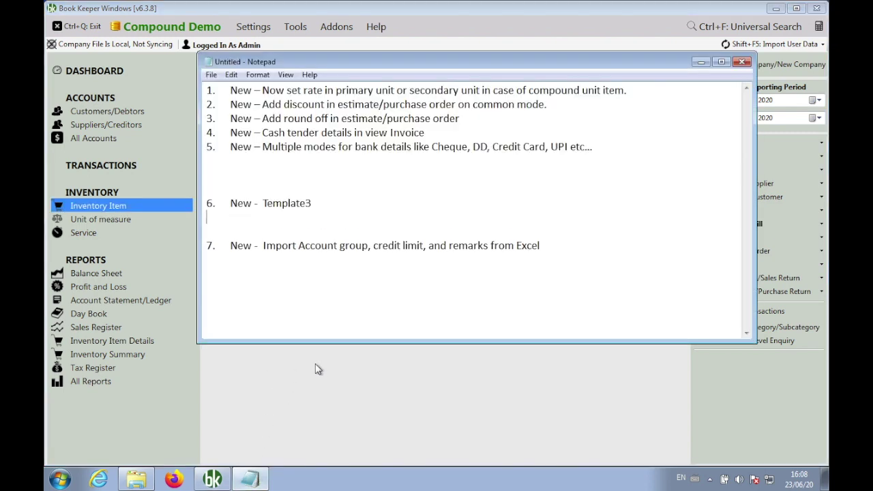
key("alt+Tab")
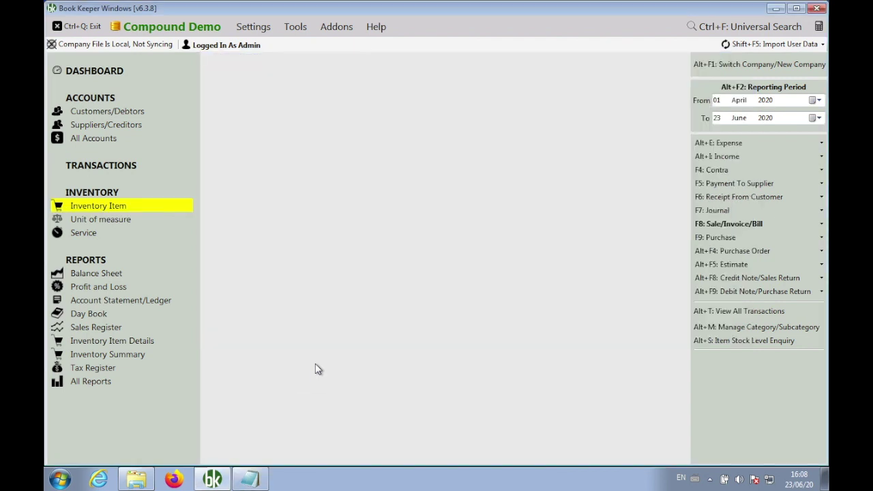
left_click(258, 27)
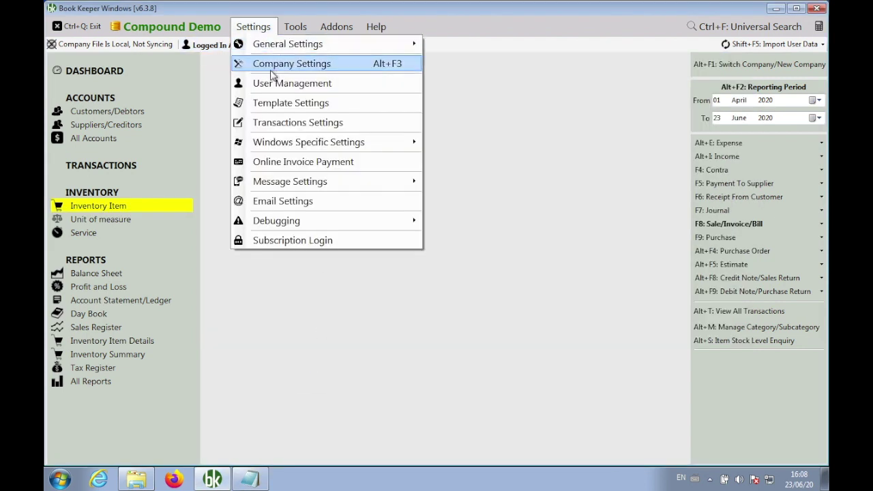
left_click(279, 104)
left_click(300, 90)
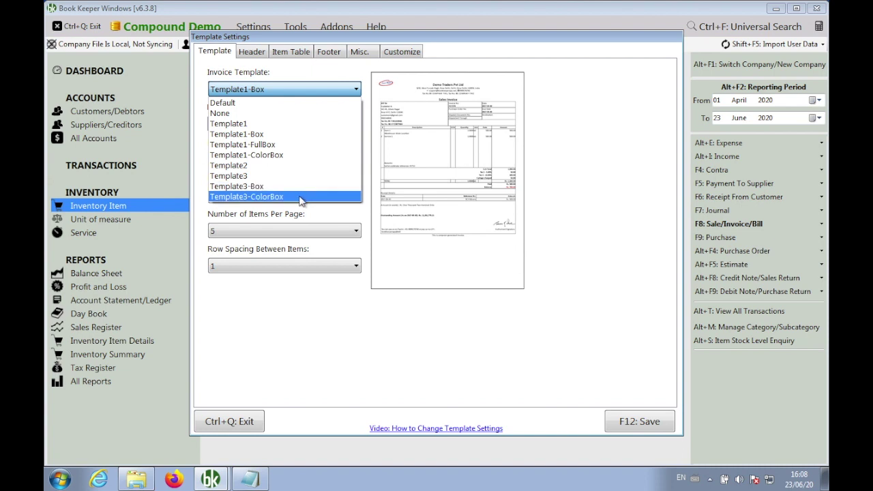
left_click(301, 197)
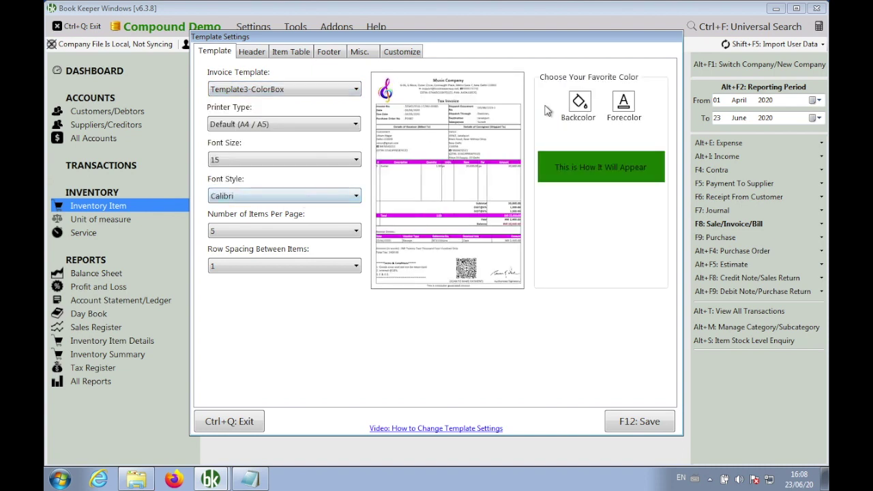
Set the template back colour to orange and fore colour to white, and save.
left_click(580, 102)
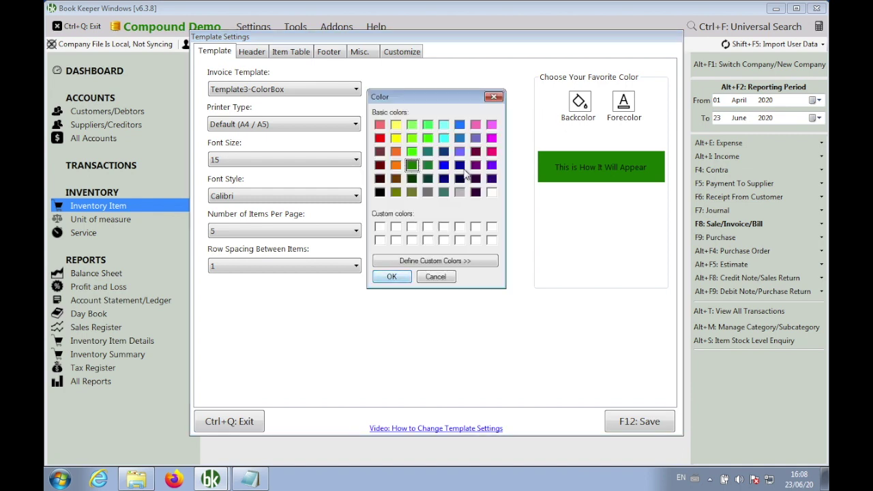
left_click(396, 166)
left_click(392, 277)
left_click(624, 104)
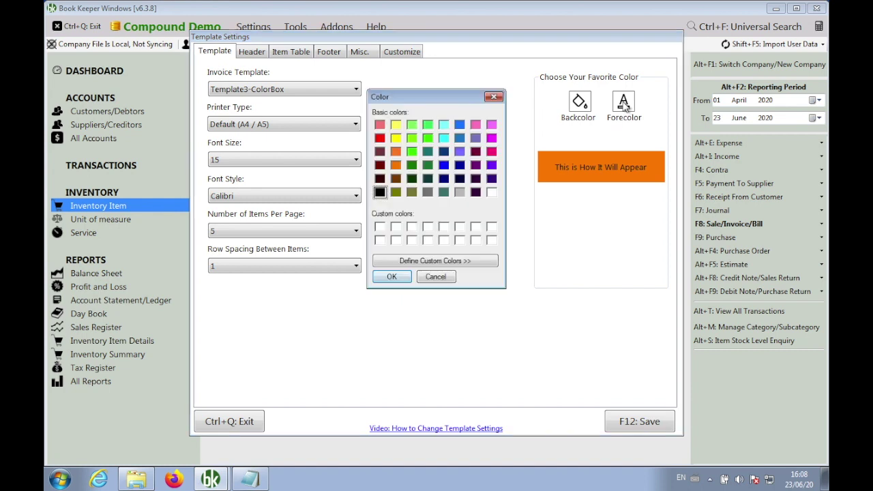
left_click(492, 192)
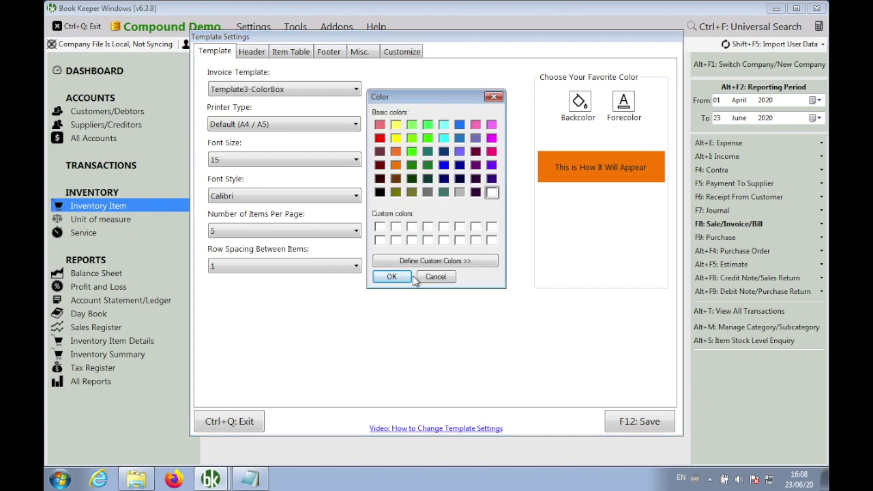
left_click(392, 277)
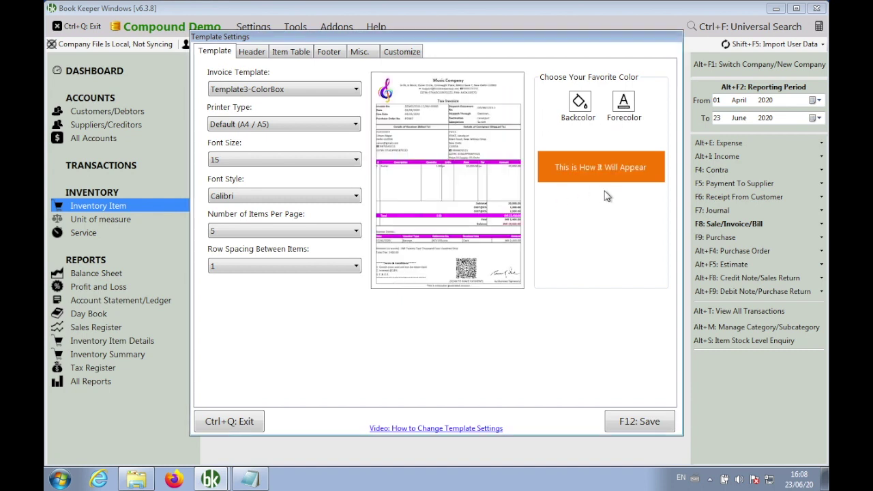
left_click(641, 421)
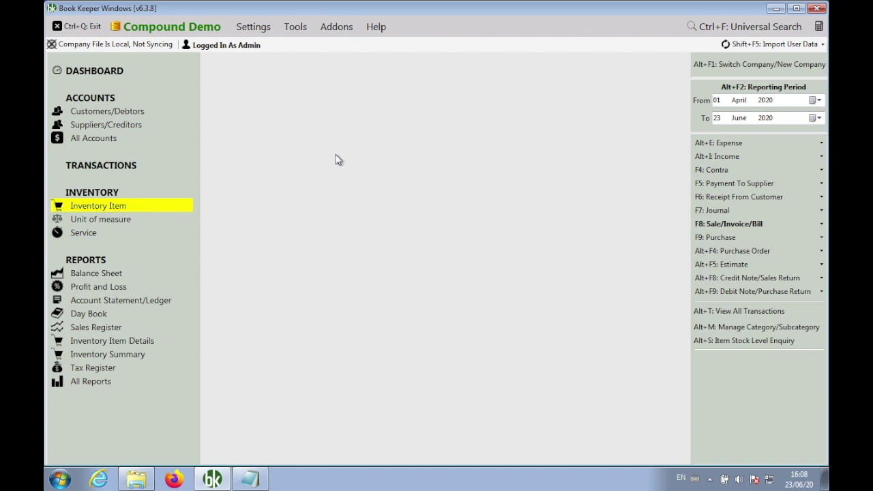
Close the current company and start a new company named Music Shop in India.
key("alt+F1")
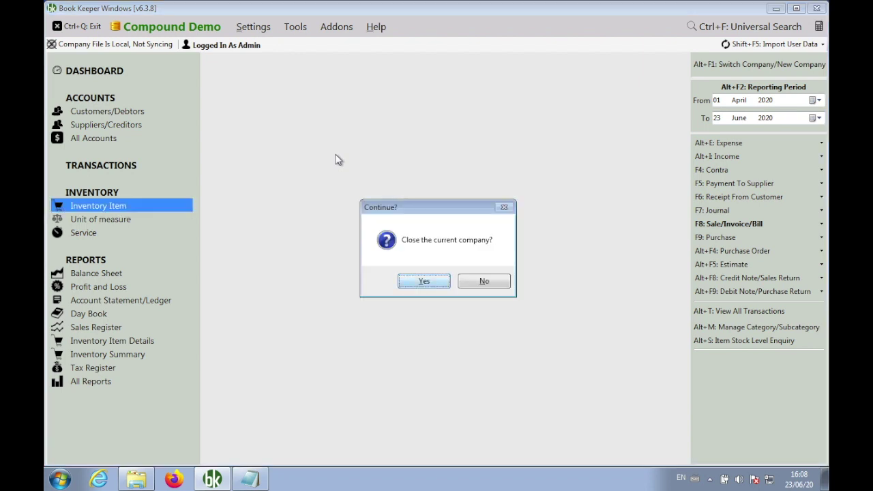
key("Return")
key("Return")
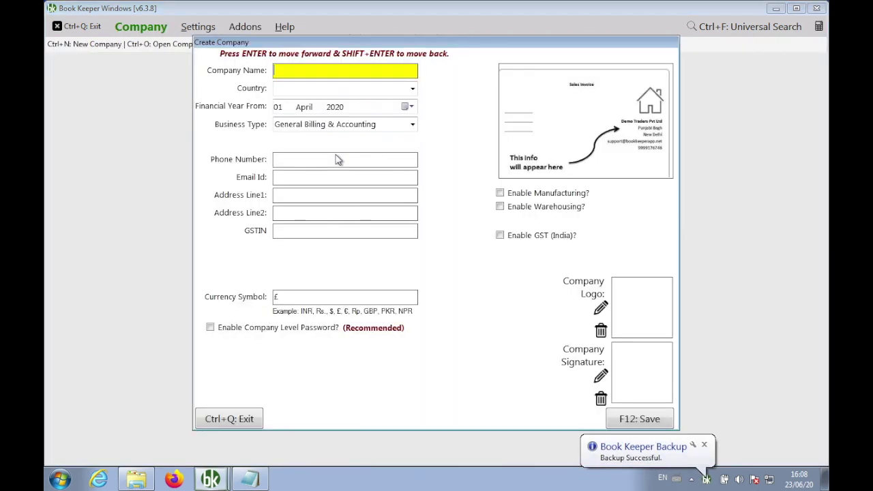
type("Music C")
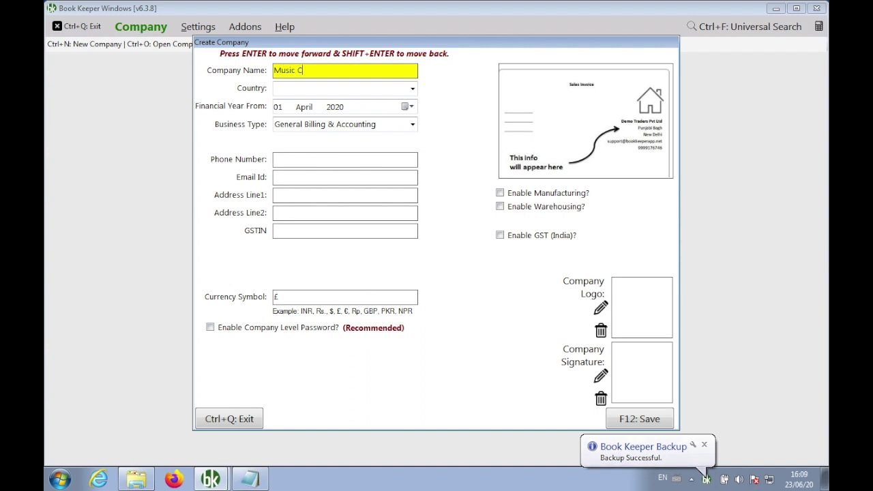
key("Return")
type("Ind")
key("Return")
key("Return")
key("Return")
key("Return")
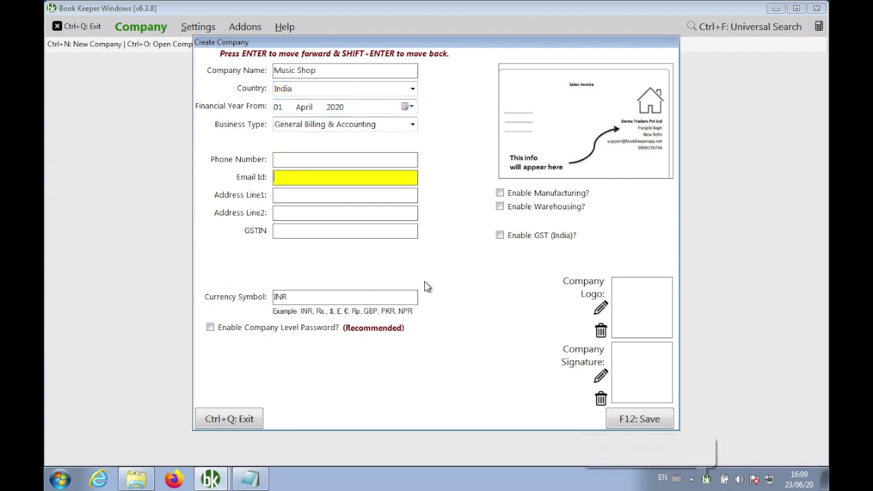
Fill in the company's phone number, e-mail and two address lines, then save it.
key("shift+Return")
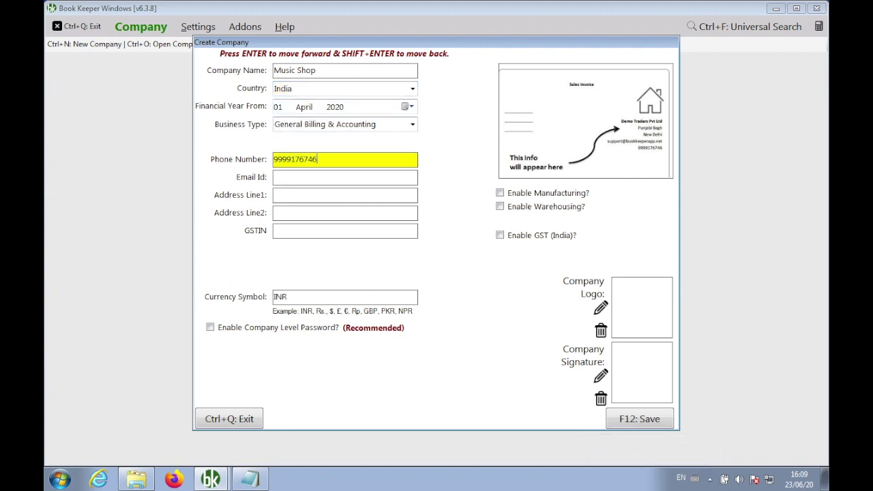
key("Return")
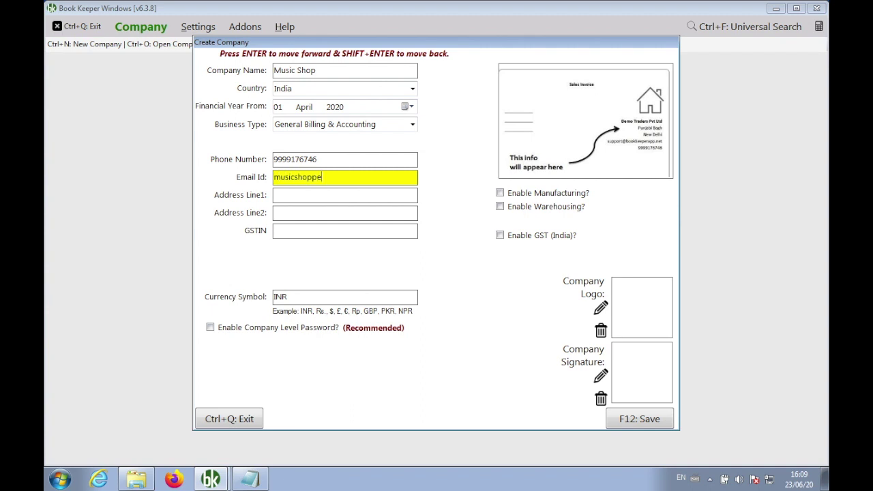
key("Return")
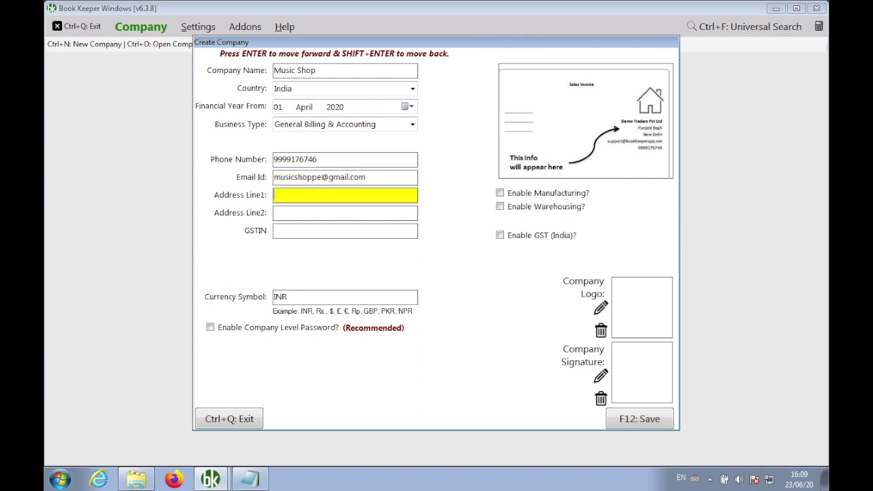
type("Janakpuri, Delhi")
key("Return")
type("Delhi West")
key("Return")
key("Return")
key("Return")
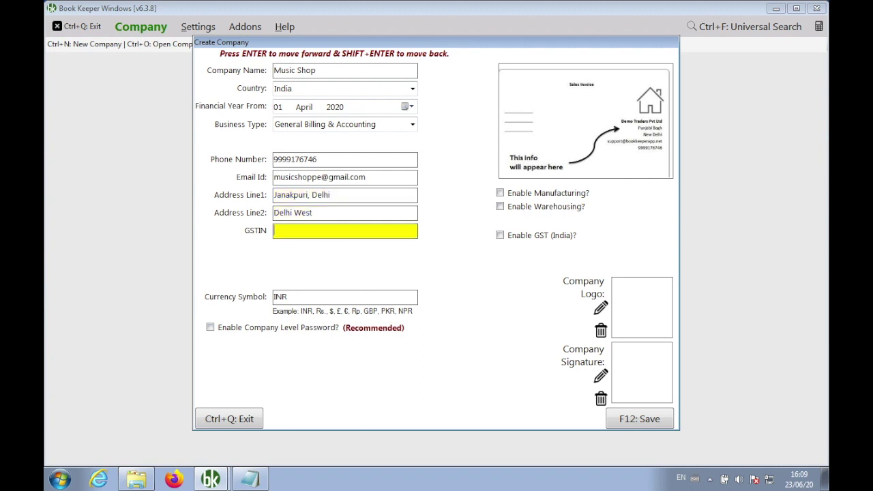
key("Return")
key("Return")
key("Return")
key("Return")
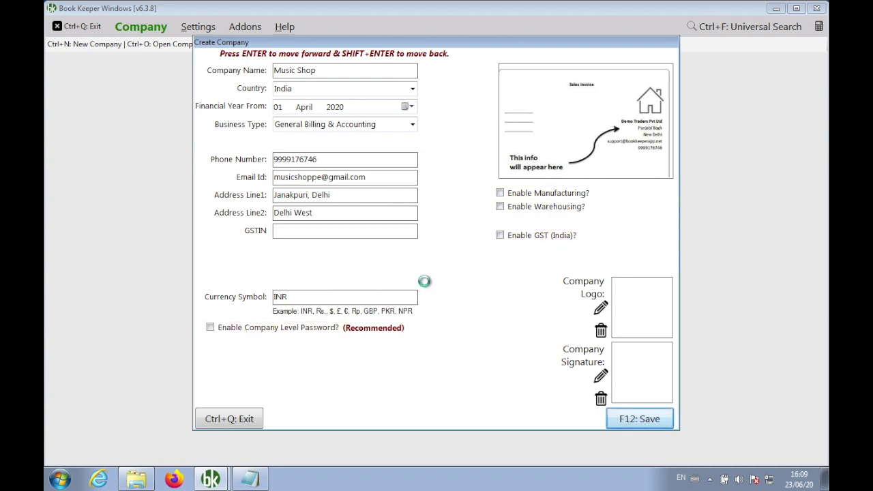
key("Return")
key("Return")
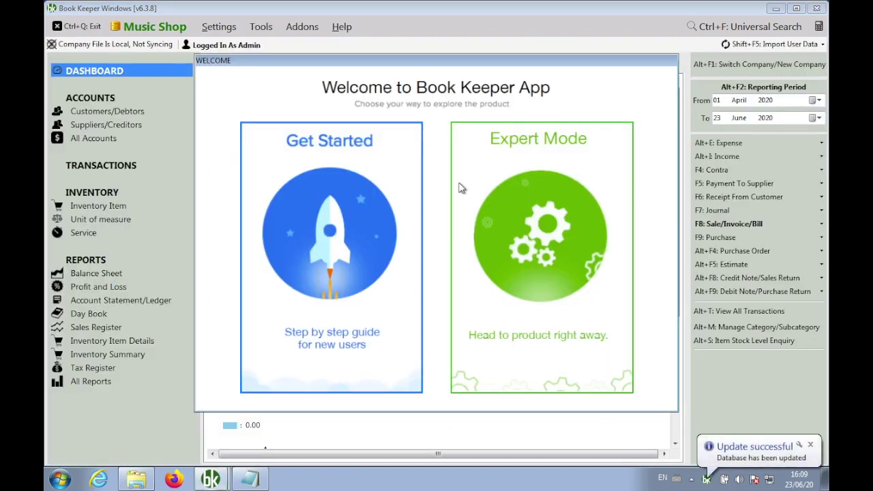
In Company Settings, load logo.jpg from the music folder as the company logo.
left_click(255, 92)
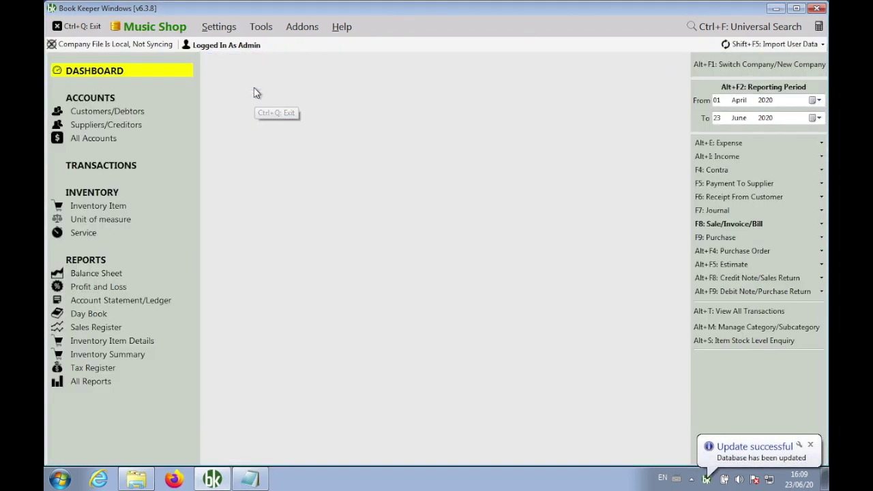
left_click(219, 26)
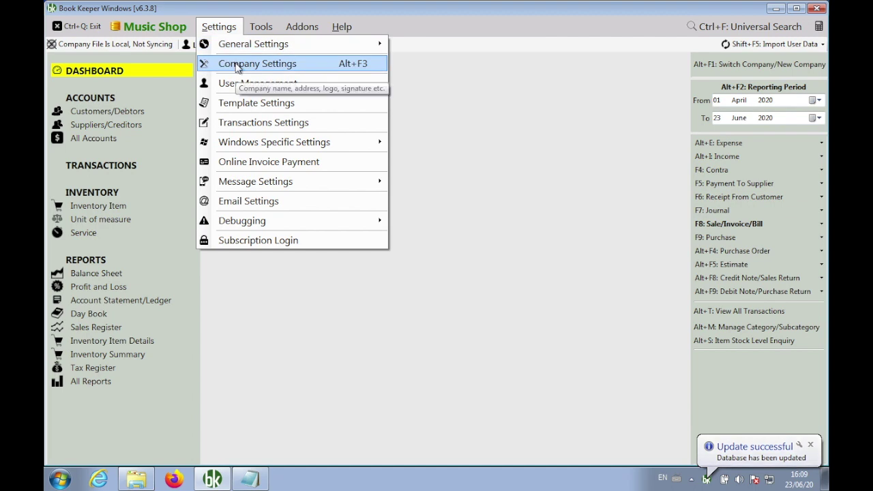
left_click(236, 65)
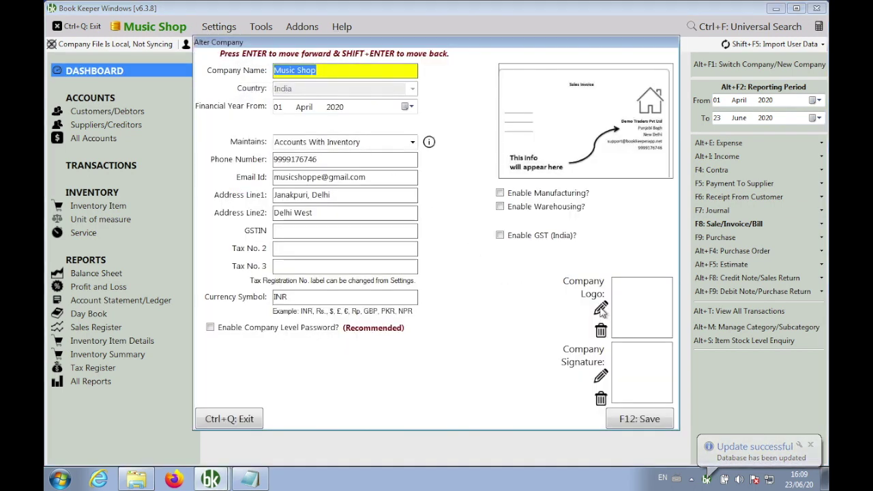
left_click(601, 309)
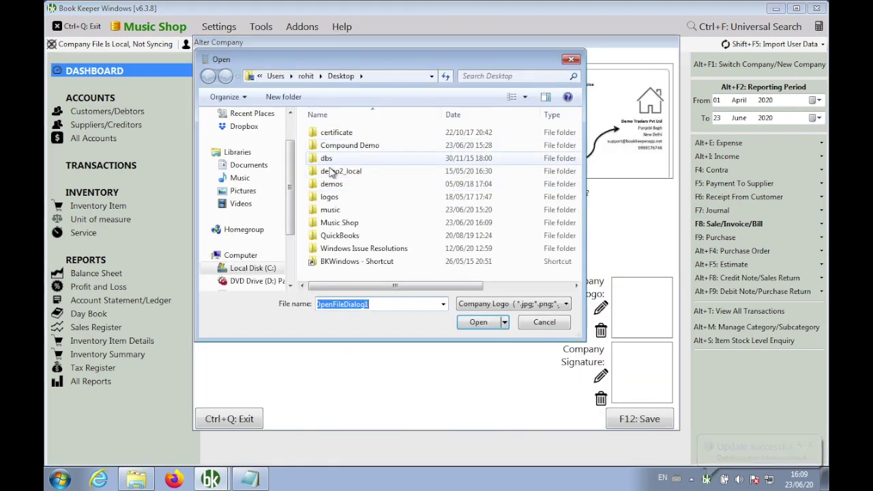
double_click(334, 223)
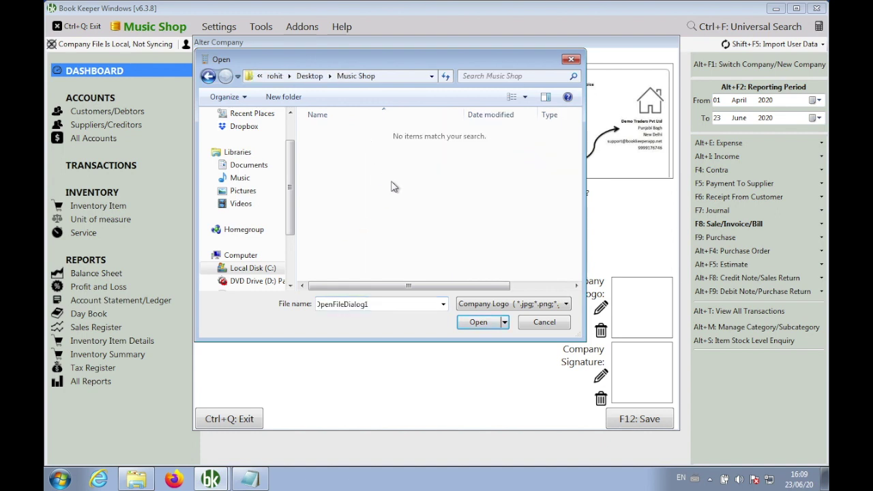
left_click(489, 305)
left_click(490, 317)
double_click(401, 303)
key("BackSpace")
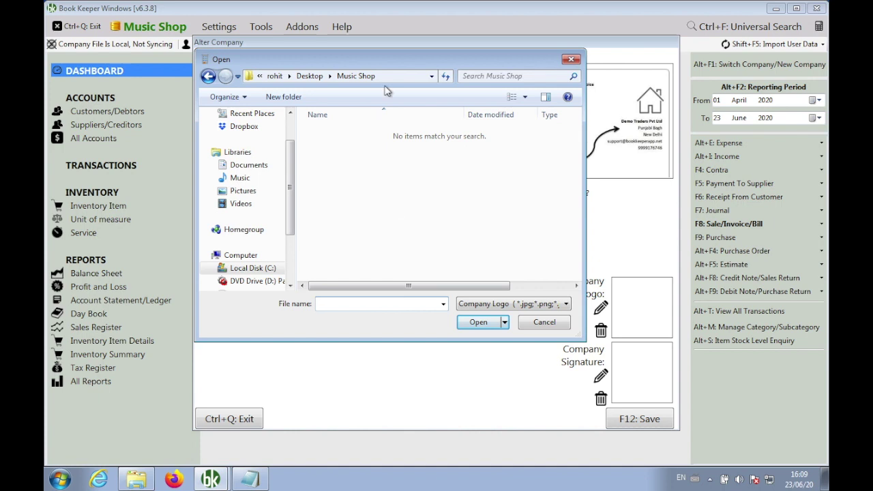
left_click(309, 75)
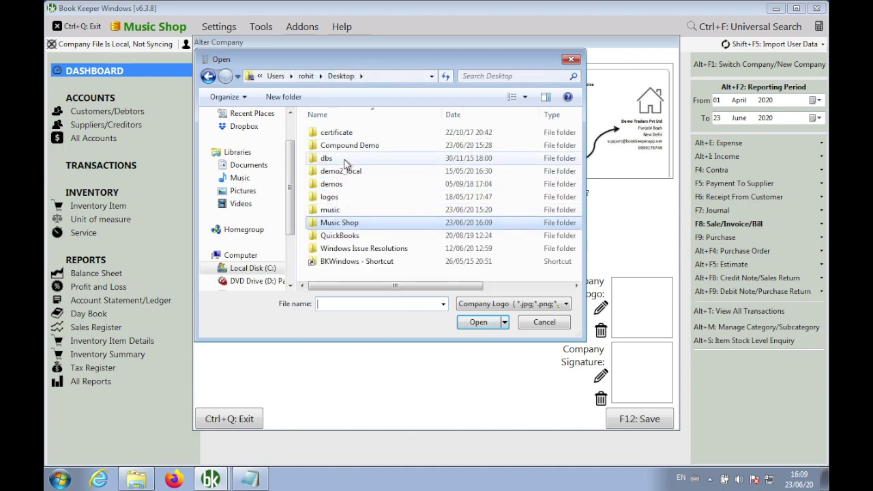
double_click(344, 210)
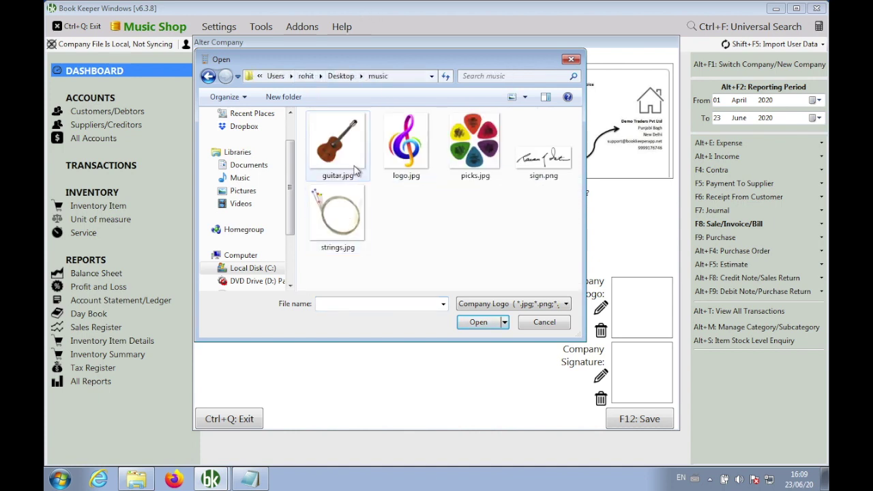
double_click(417, 152)
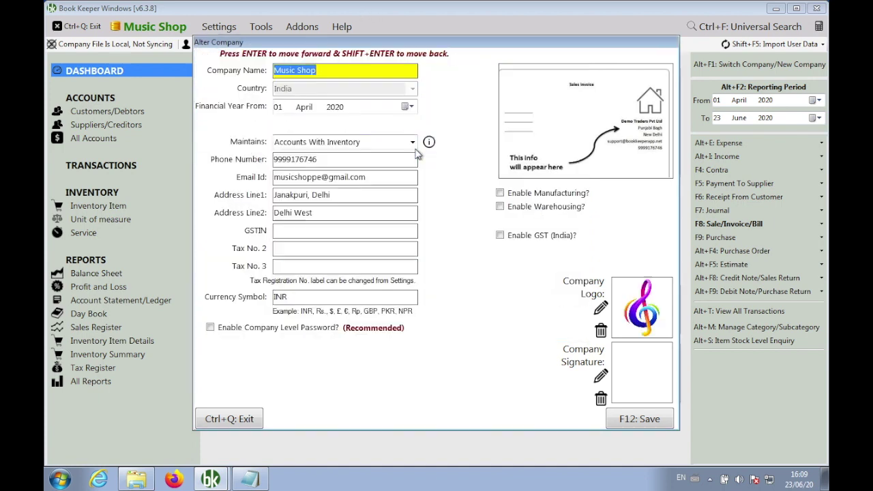
Load sign.png as the company signature, save the details, and skip the guided tour.
left_click(600, 375)
double_click(546, 163)
left_click(639, 422)
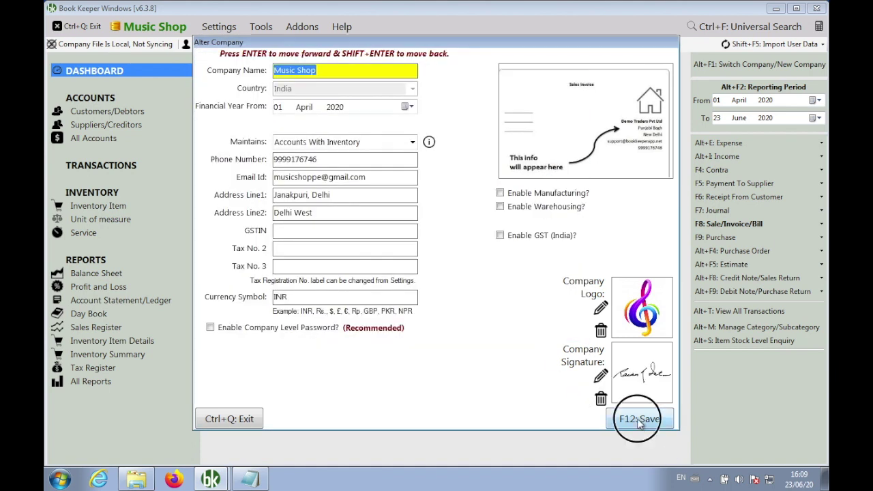
left_click(463, 283)
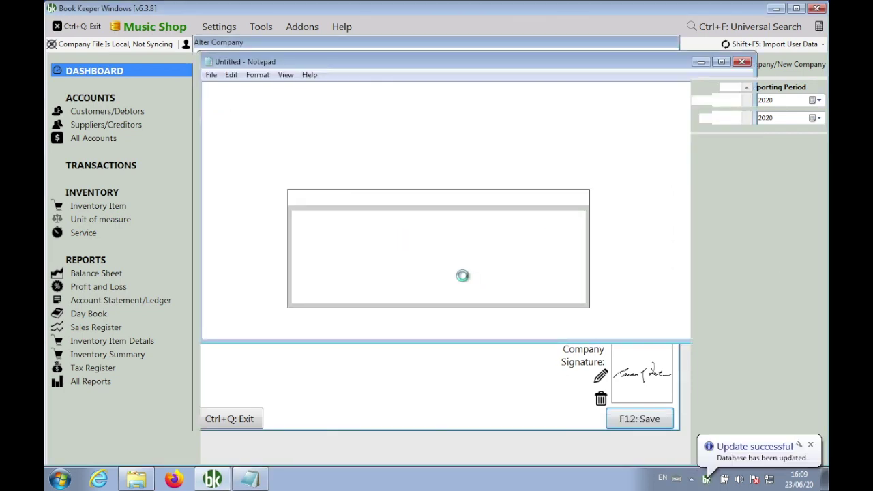
left_click(488, 202)
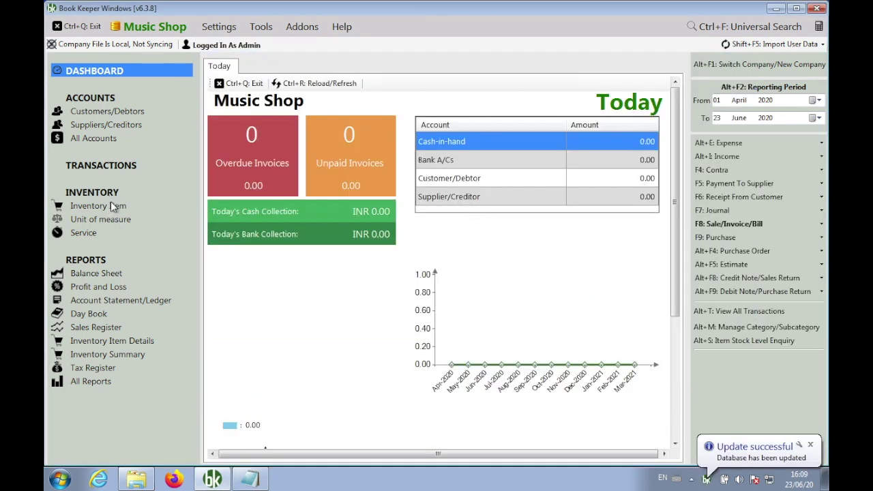
Create the Guitar inventory item with guitar.jpg as its item image.
left_click(110, 206)
left_click(310, 60)
type("Guitar")
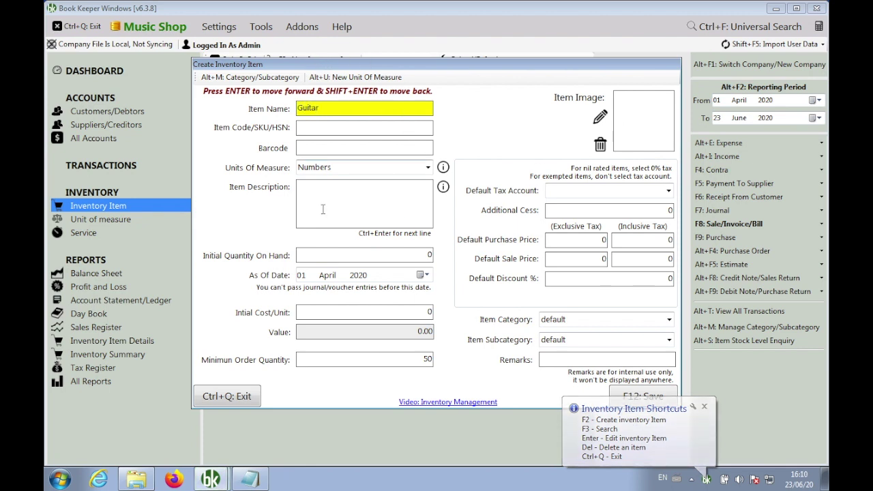
left_click(600, 117)
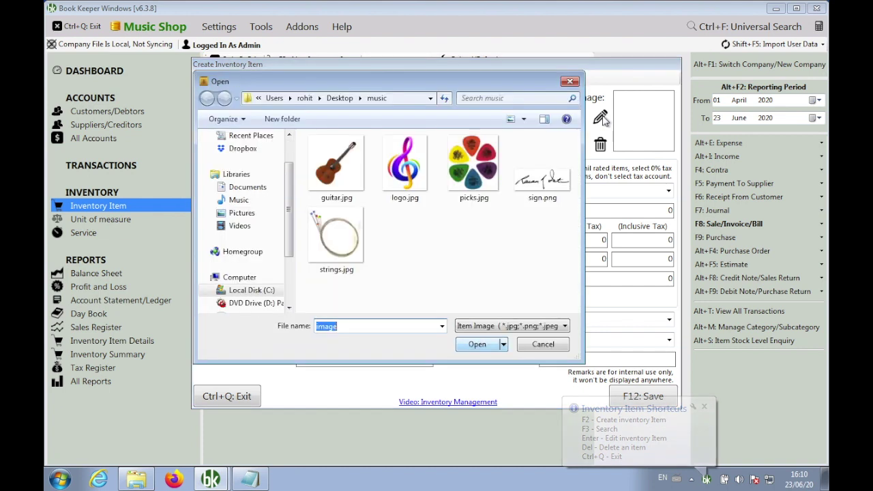
left_click(336, 164)
left_click(477, 344)
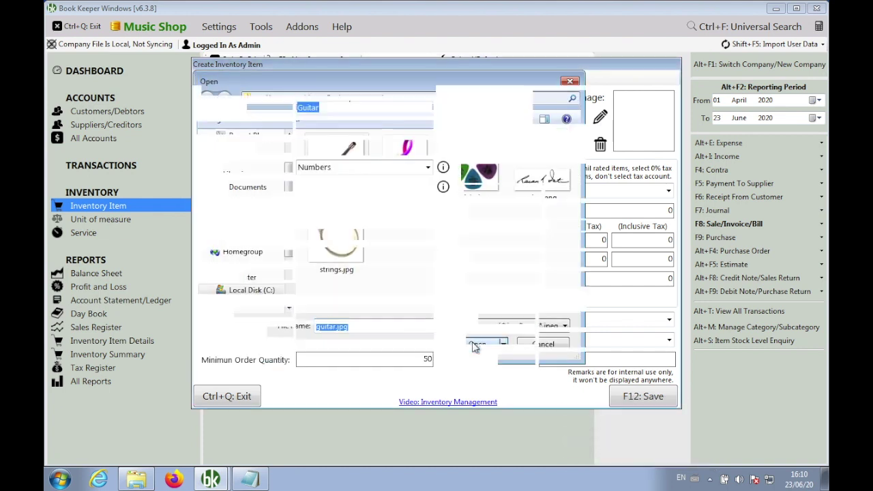
left_click(629, 404)
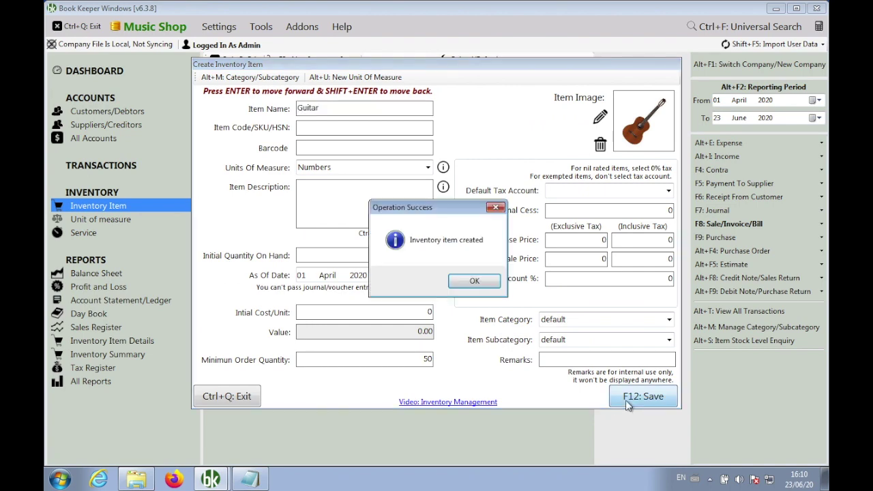
left_click(474, 282)
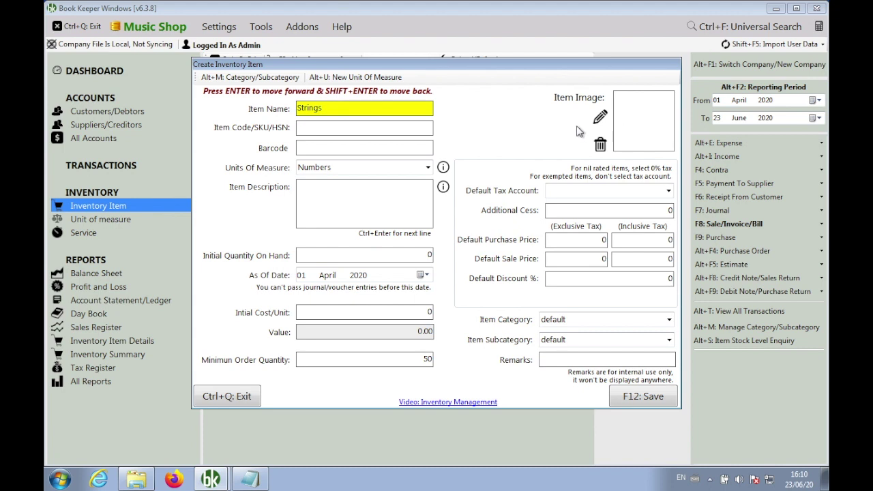
Create the Strings inventory item with strings.jpg as its item image.
left_click(600, 117)
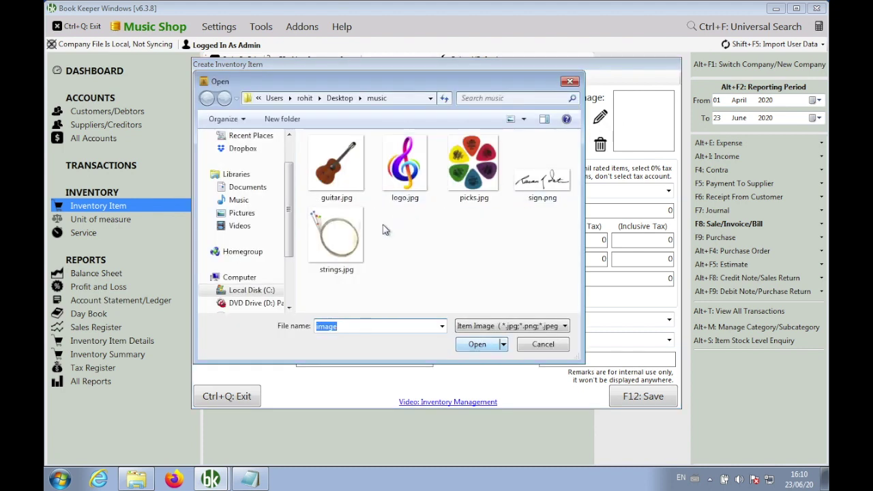
left_click(341, 242)
left_click(476, 344)
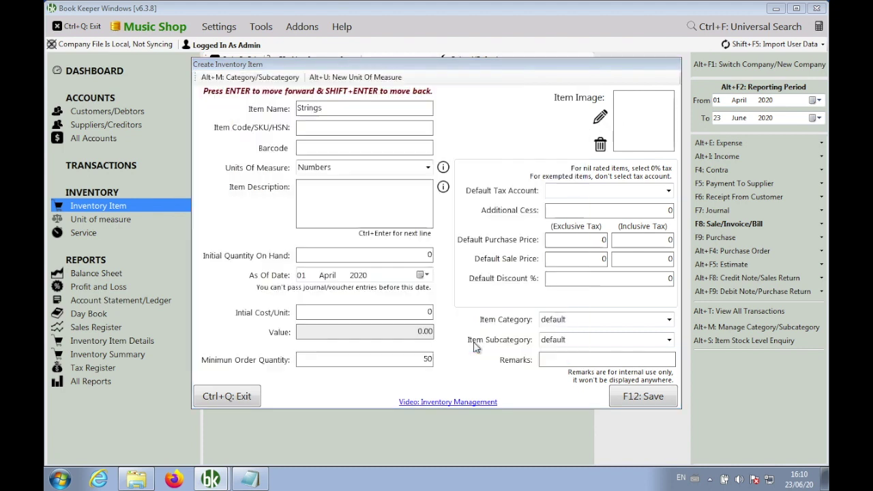
left_click(629, 402)
left_click(471, 285)
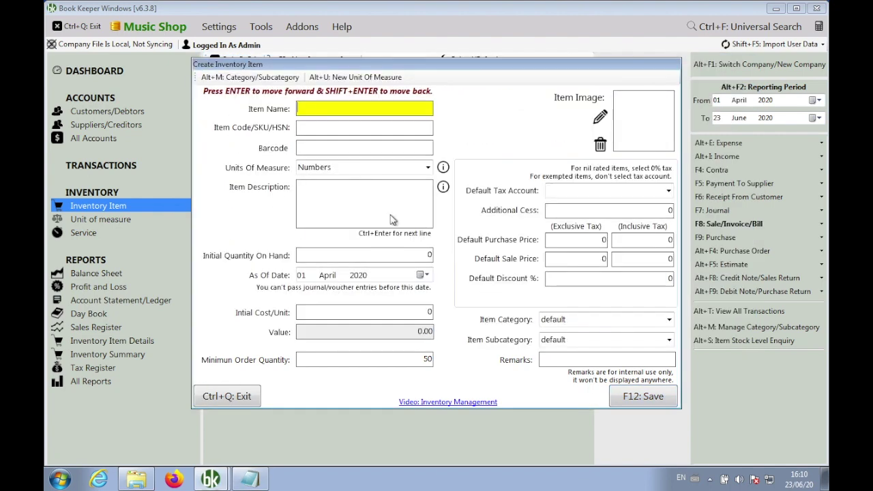
Create the picks item with picks.jpg as its image and close the item form.
type("P")
left_click(599, 119)
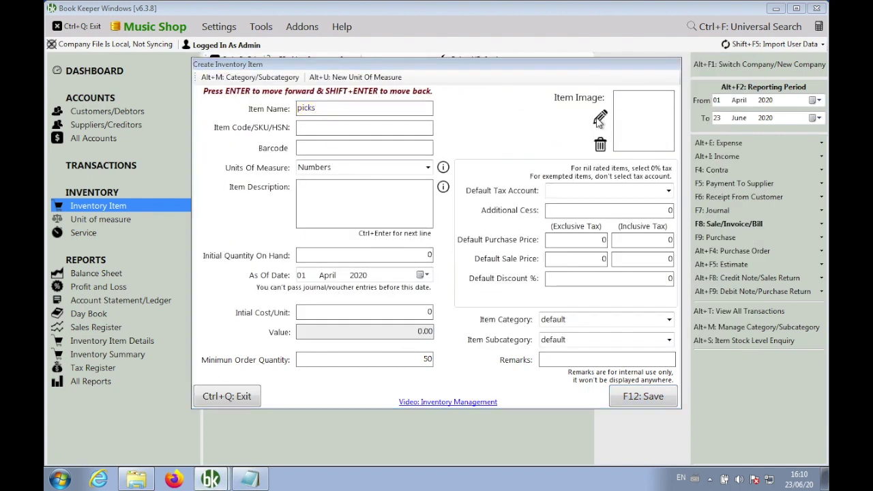
left_click(480, 172)
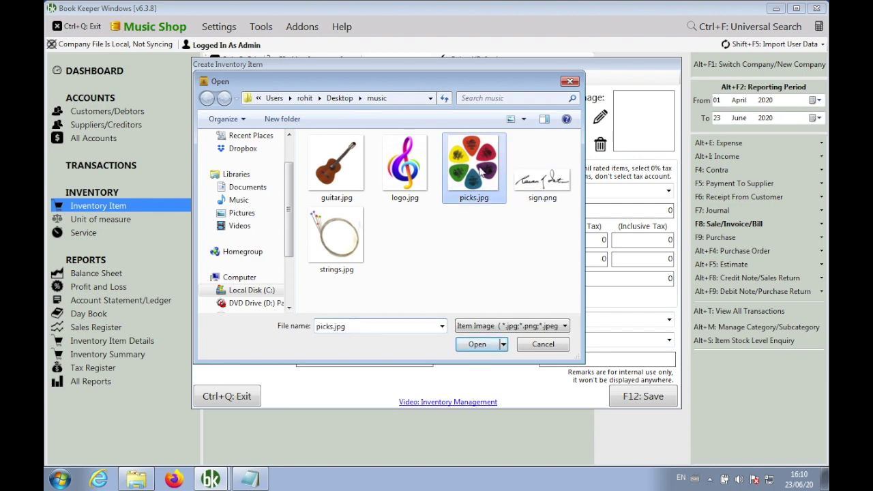
left_click(477, 344)
left_click(637, 397)
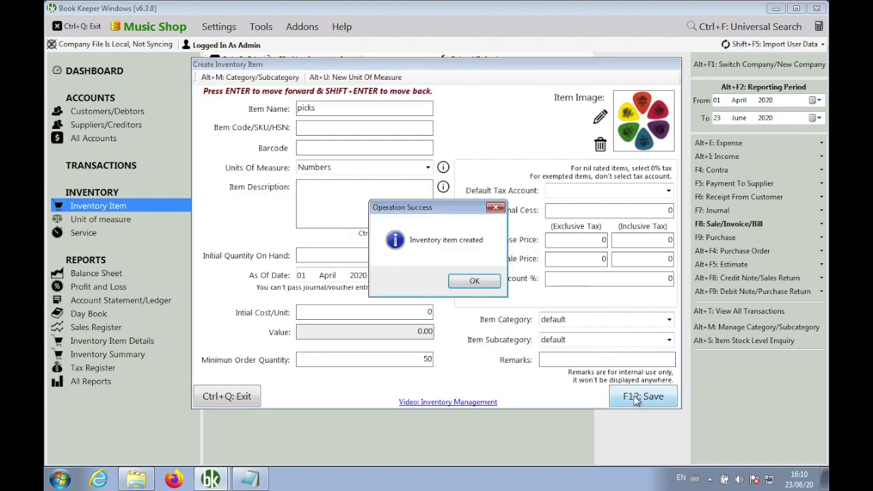
left_click(482, 286)
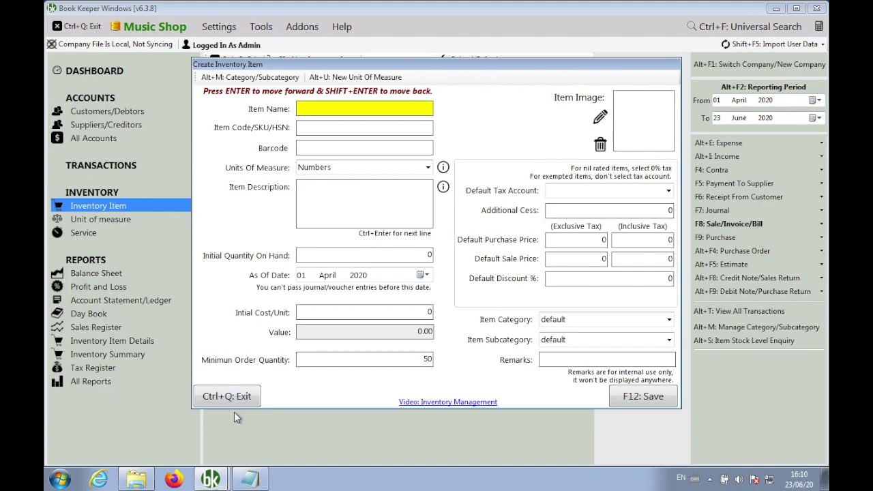
left_click(242, 398)
Rename the picks item to Picks, save it, and close the inventory items list.
key("Down")
key("Down")
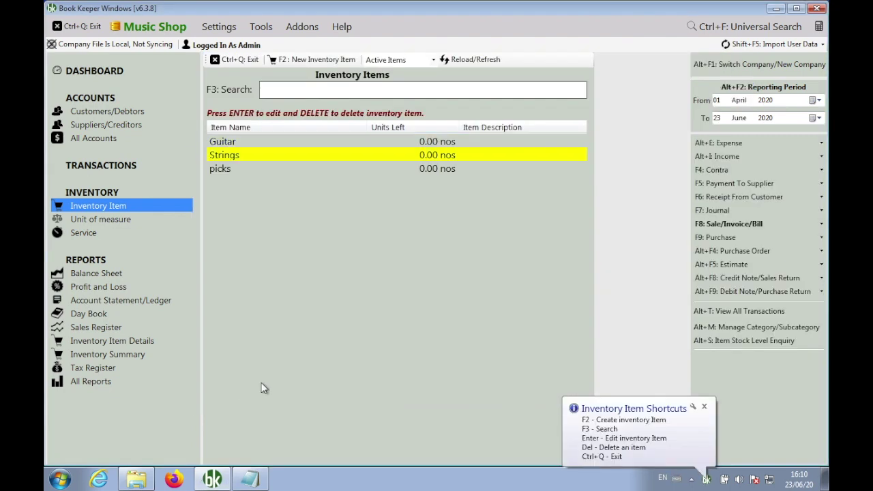
key("Return")
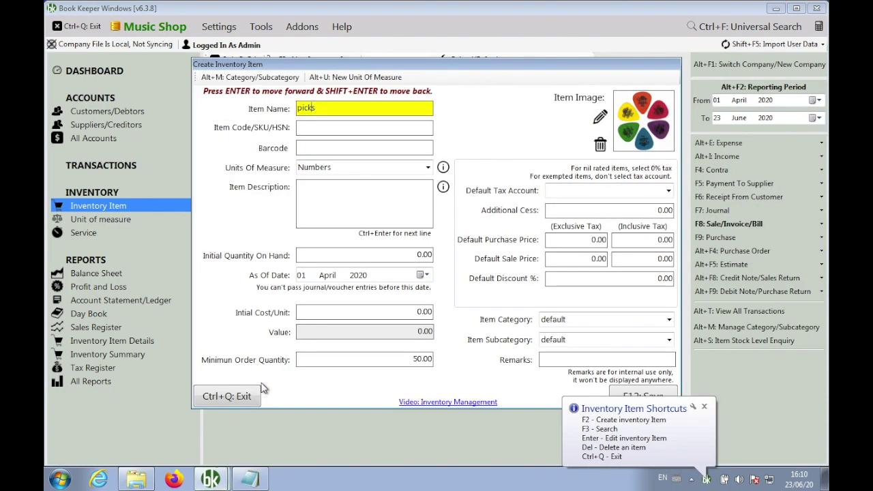
key("BackSpace")
type("P")
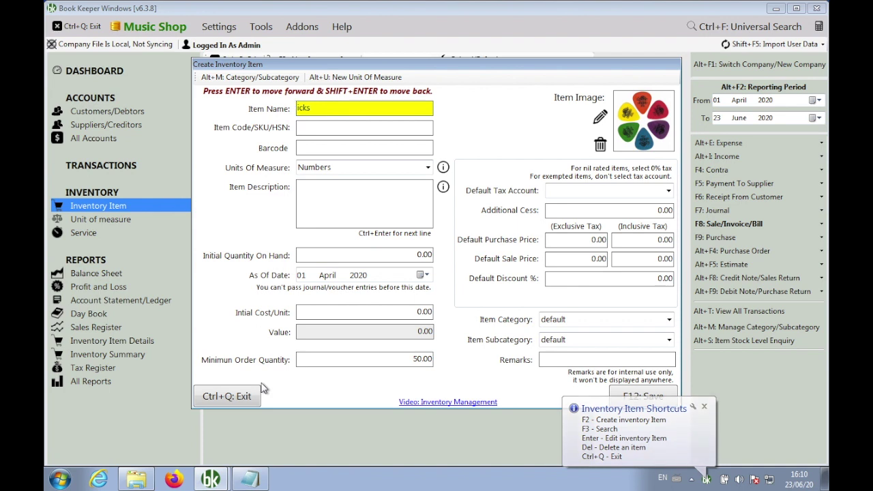
key("F12")
key("Return")
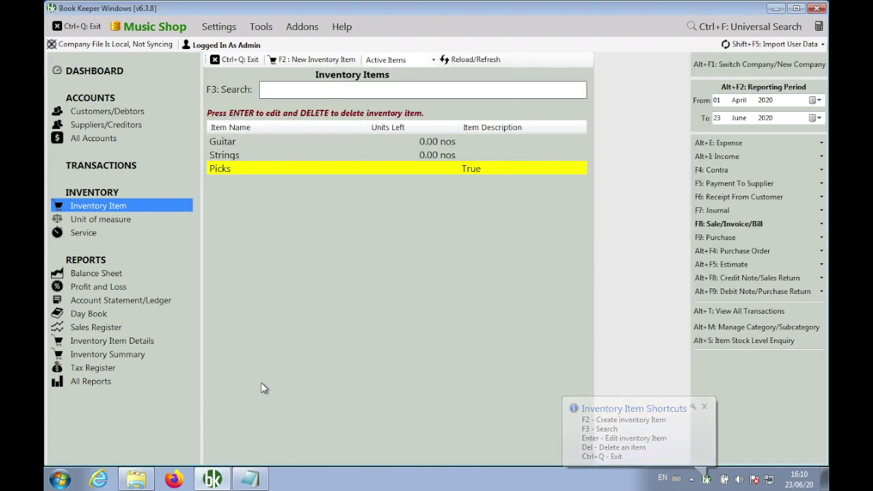
left_click(234, 60)
key("Return")
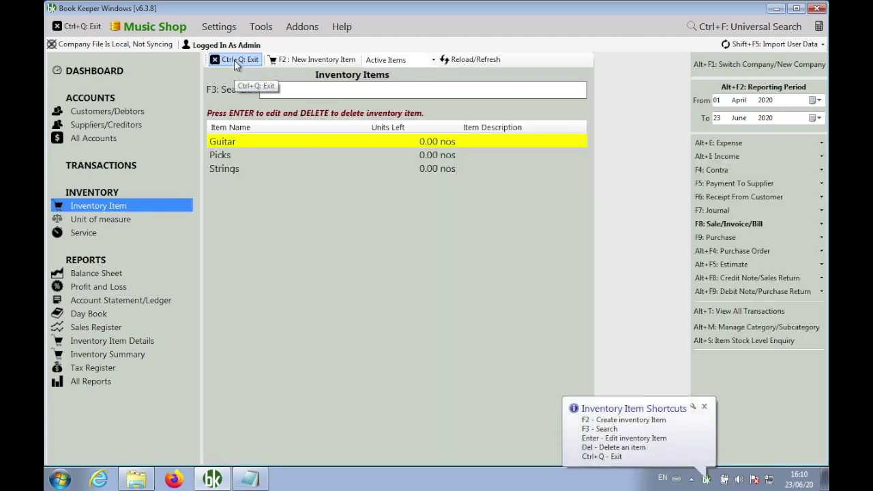
left_click(234, 60)
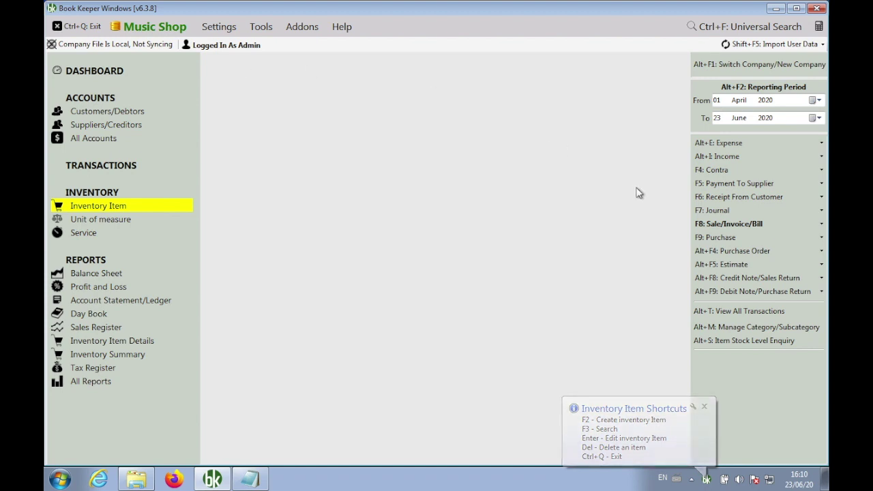
Re-save Template3-ColorBox as the invoice template and create new sale invoice INV1.
left_click(708, 225)
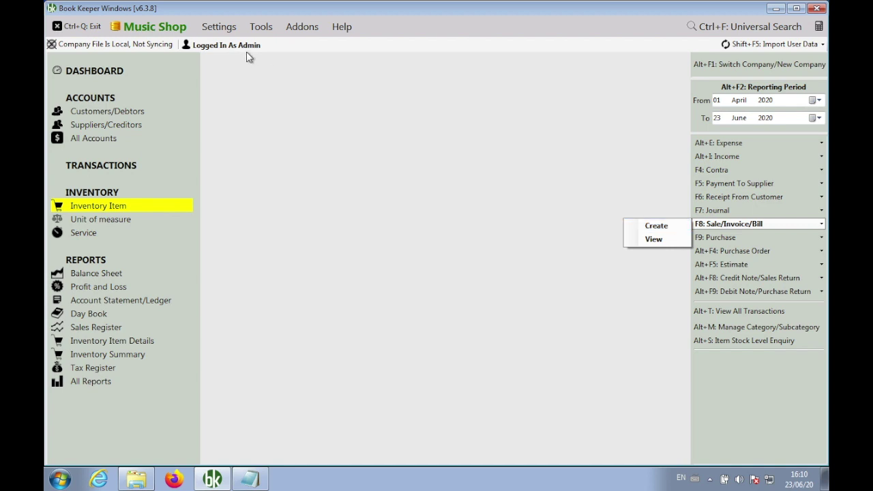
left_click(225, 29)
left_click(257, 104)
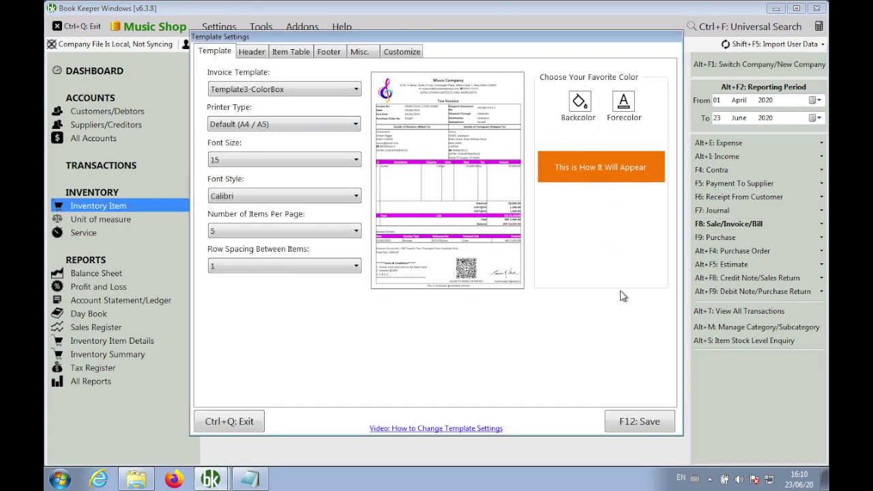
left_click(647, 422)
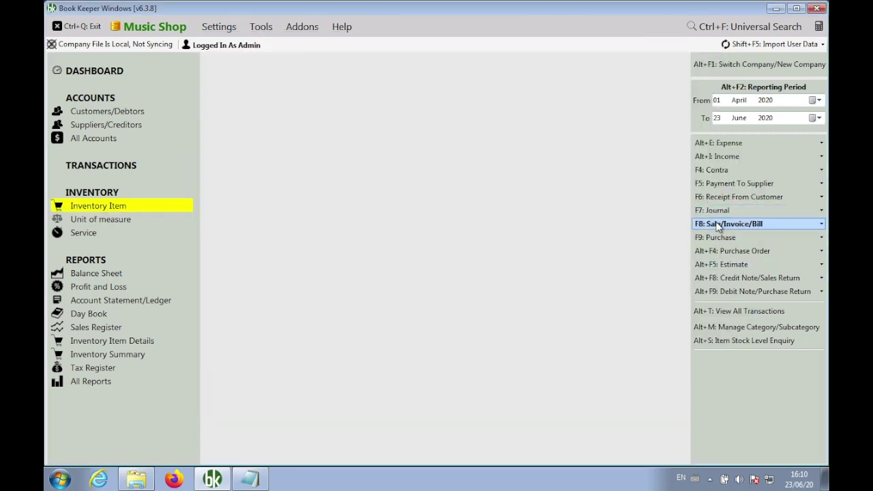
left_click(721, 225)
left_click(656, 226)
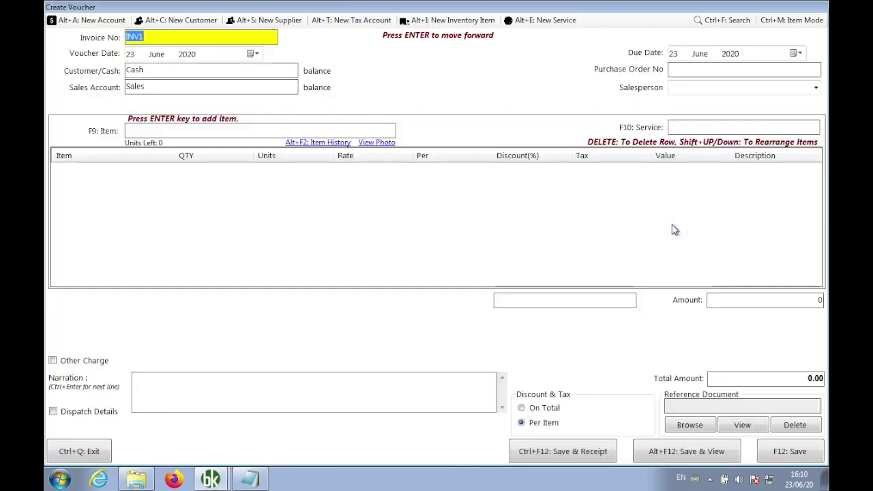
For the Cash customer, enter the buyer's phone number, name and multi-line address, then continue.
left_click(153, 68)
key("Return")
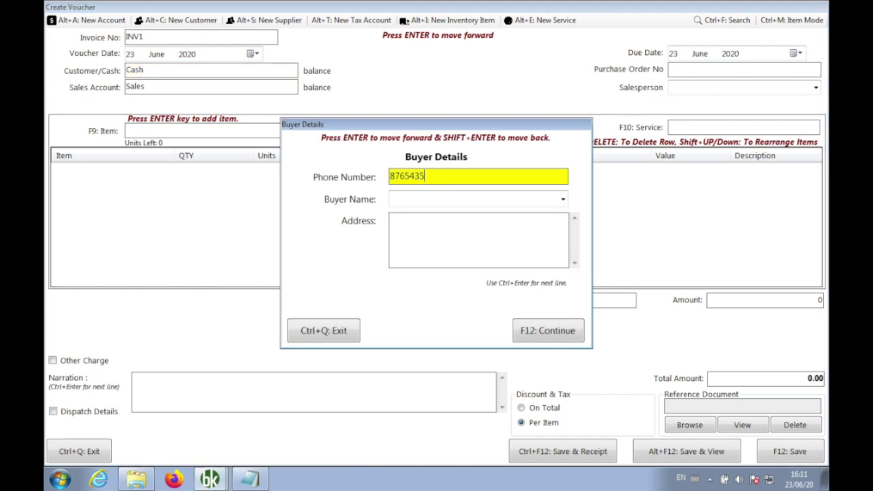
key("Return")
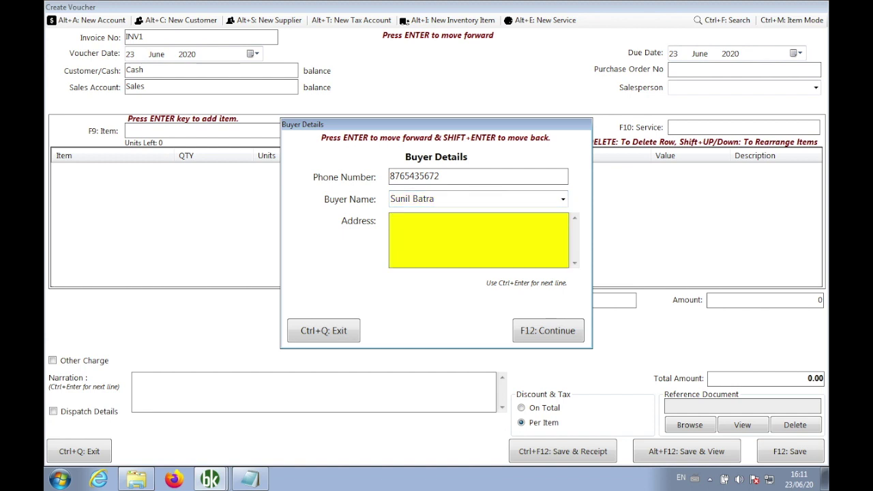
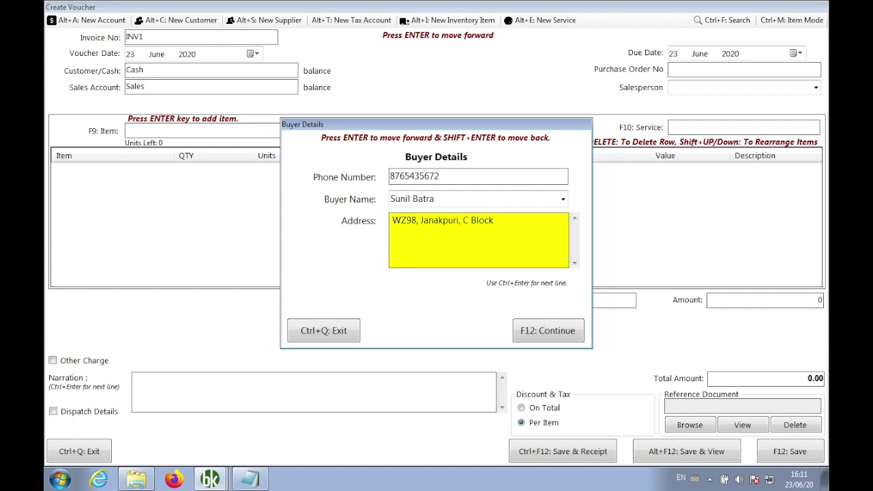
key("ctrl+Return")
type("West Delhi, Near Bikaner")
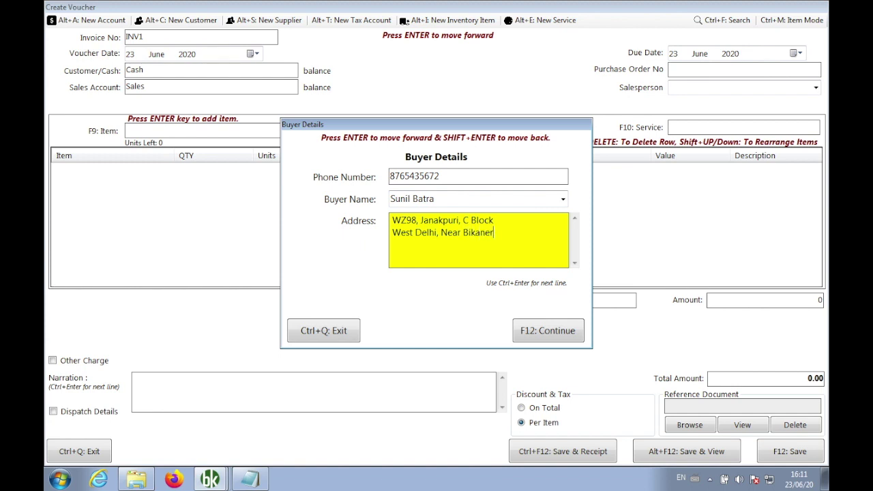
type(" Shop ")
type("Delhi")
left_click(536, 333)
Add Guitar to invoice INV1 at quantity 1 and rate 10000.
key("Return")
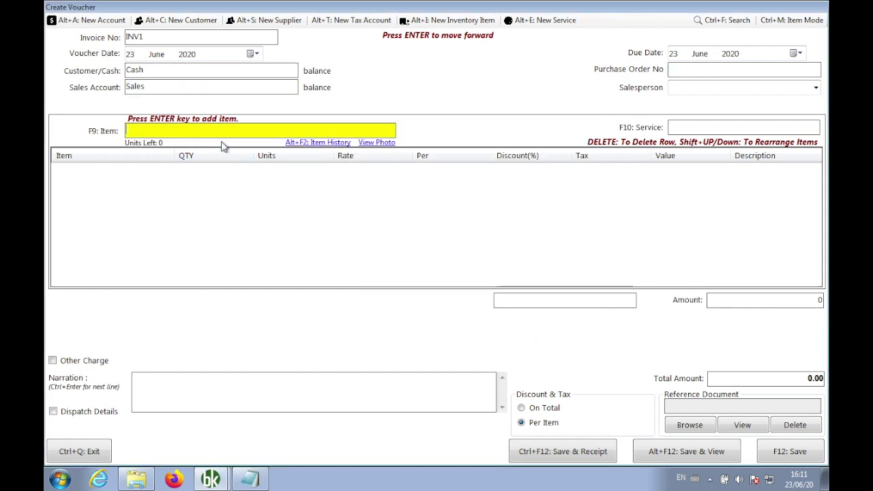
key("Down")
key("Return")
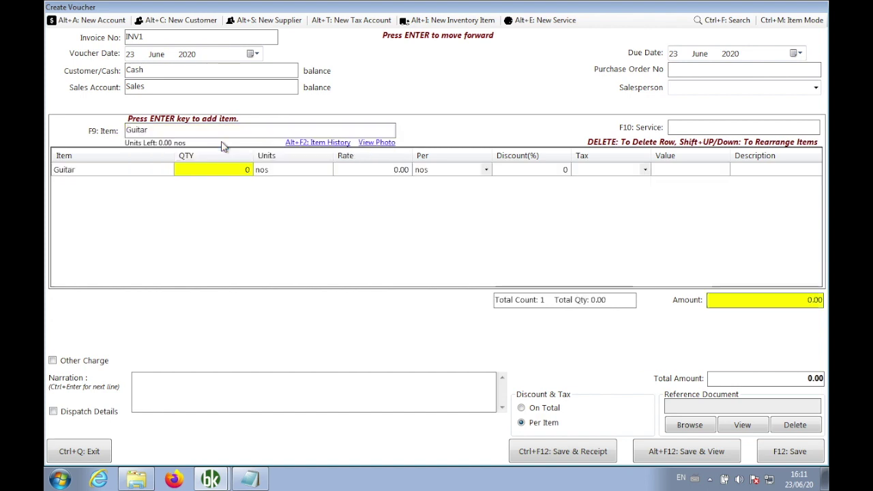
key("Return")
key("Return")
key("Return")
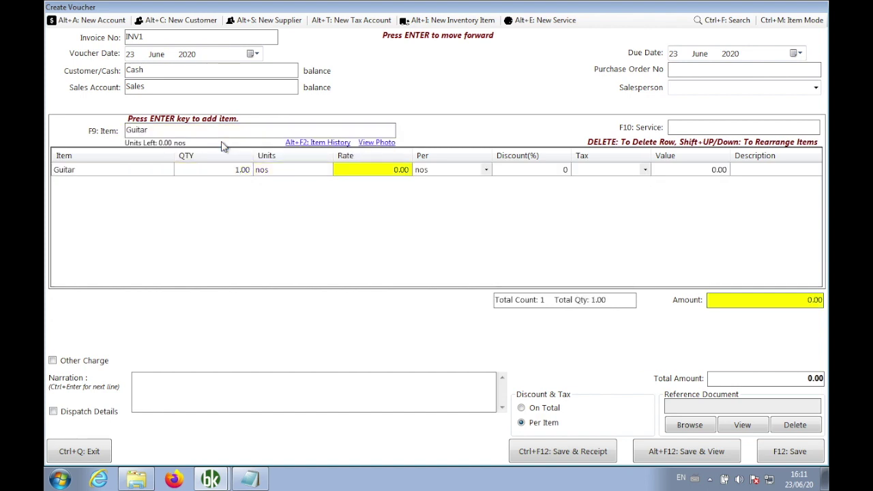
type("10000")
key("Return")
key("Return")
key("Return")
key("Return")
key("Return")
key("Return")
key("Return")
key("Return")
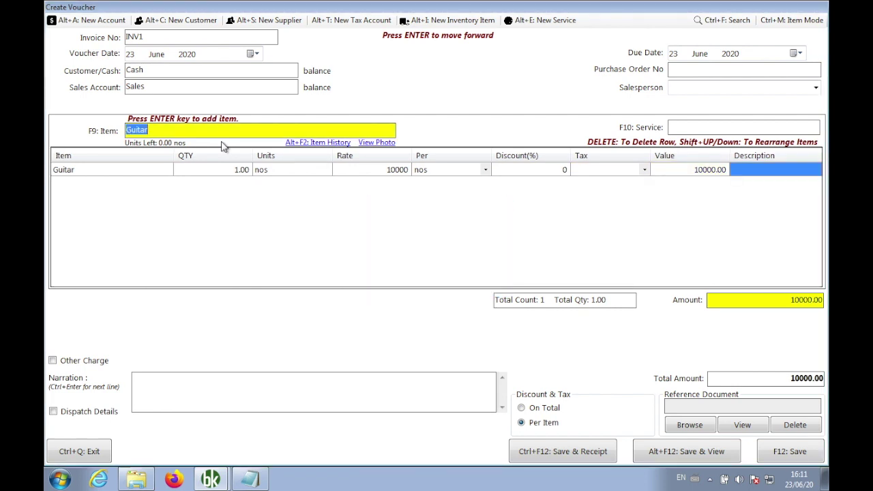
Add Strings at rate 200 and Picks at rate 50, one each.
type("s")
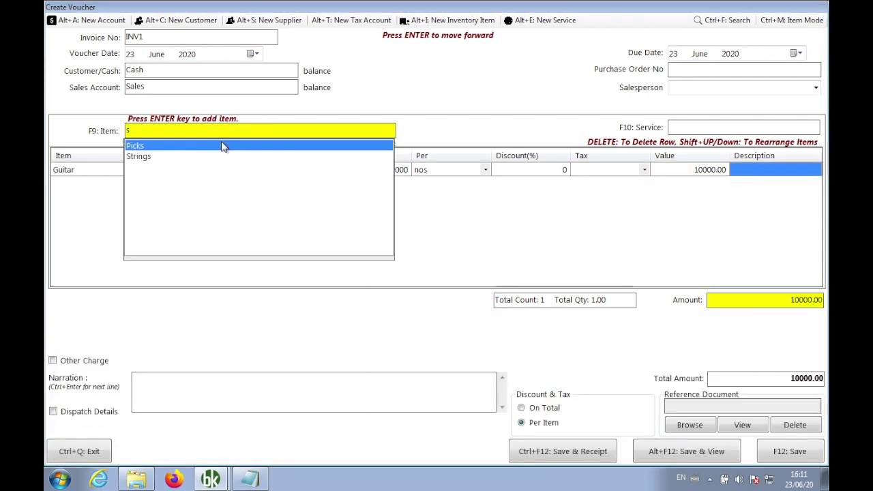
key("Down")
key("Return")
key("Return")
type("200")
key("Return")
key("Return")
key("Return")
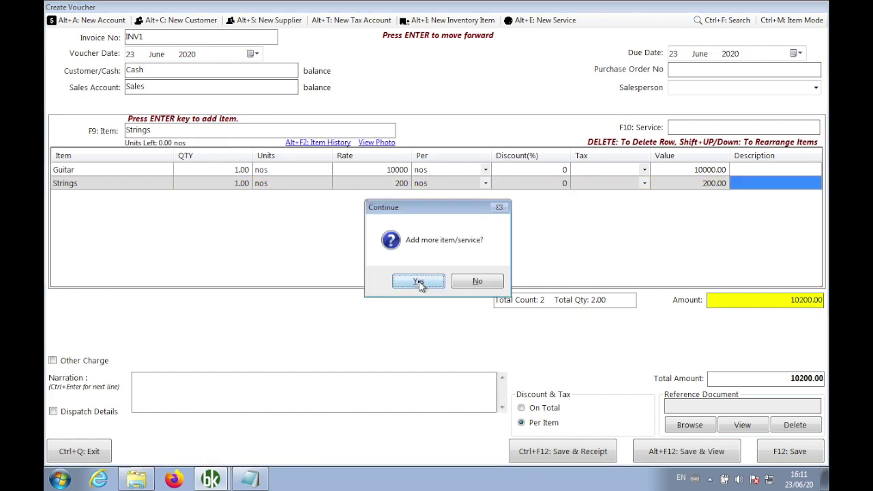
left_click(419, 283)
type("p")
key("Return")
type("1")
key("Return")
key("Return")
type("50")
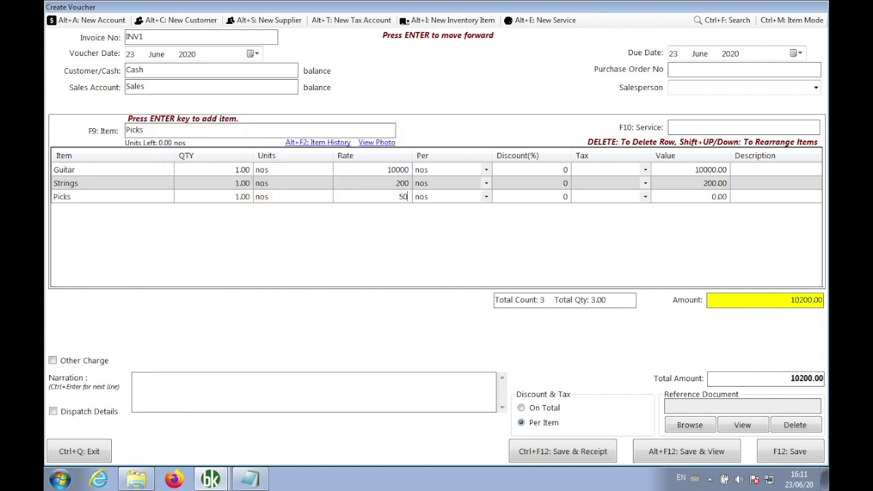
key("Return")
key("Return")
key("Return")
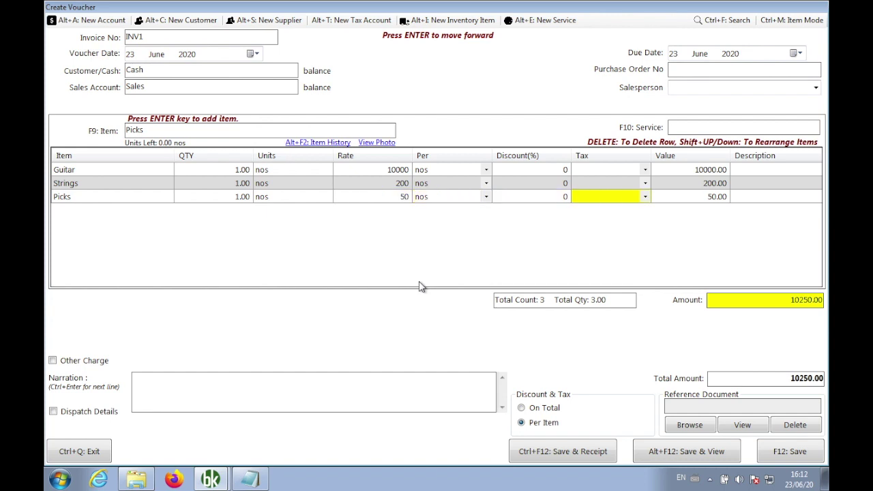
Save the invoice with 12000 cash tendered and view the sales invoice.
left_click(686, 452)
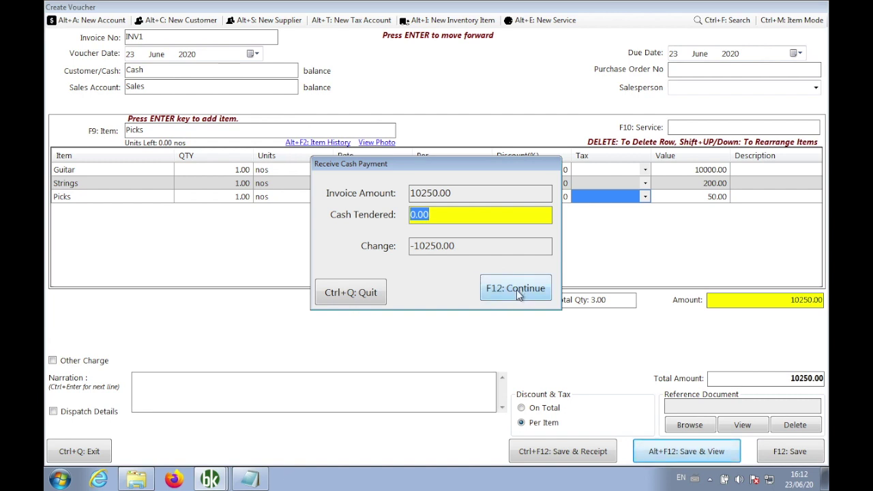
type("12000")
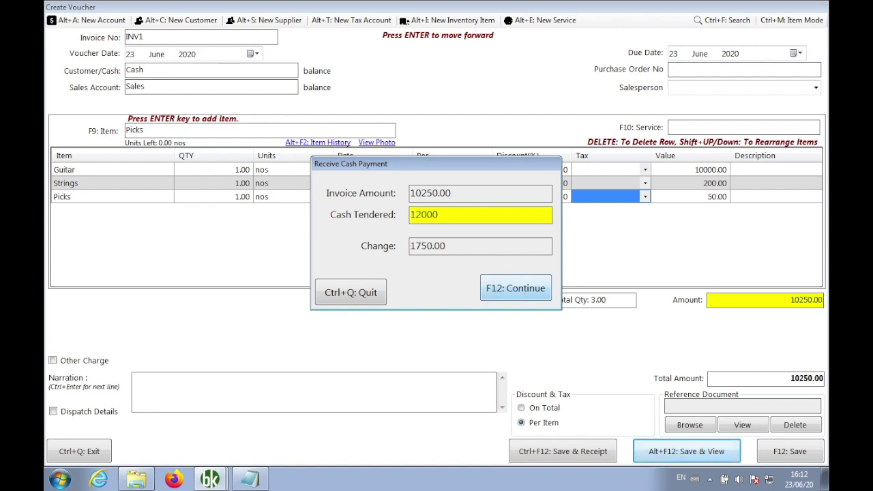
left_click(506, 293)
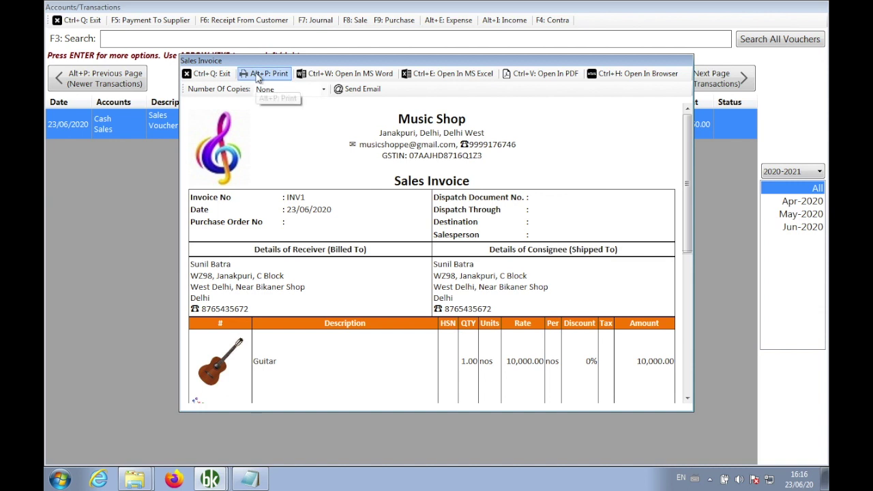
Print-preview INV1, highlight its receiver and consignee headings, then close the invoice.
left_click(262, 74)
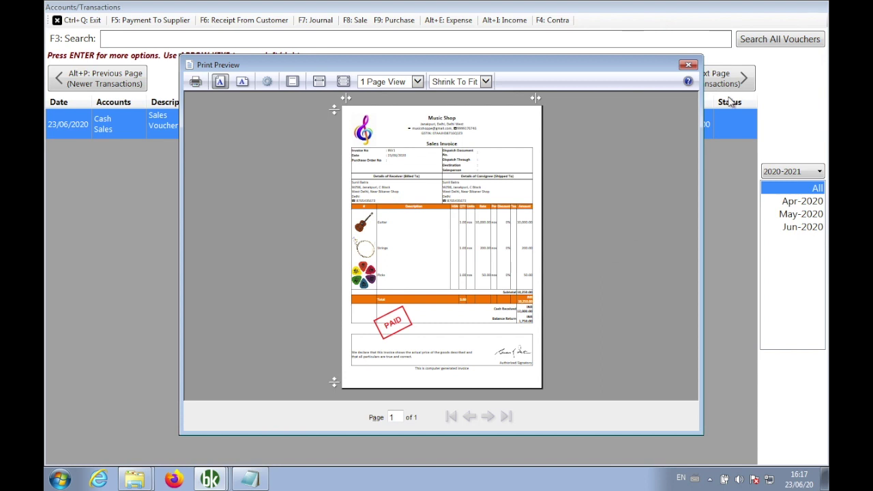
left_click(688, 65)
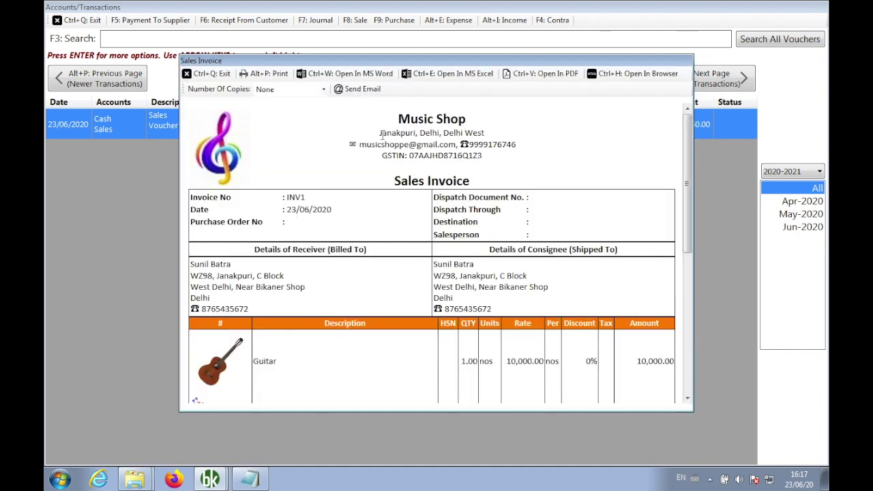
left_click_drag(368, 250, 249, 247)
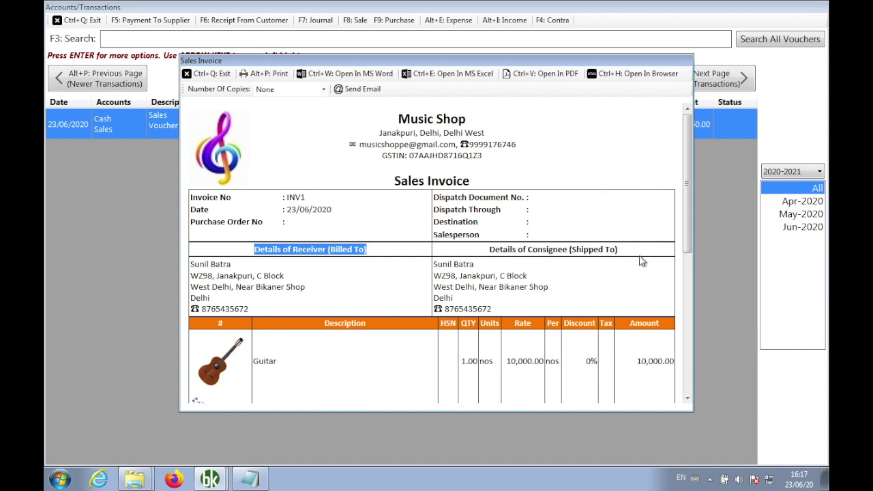
left_click_drag(634, 252, 494, 256)
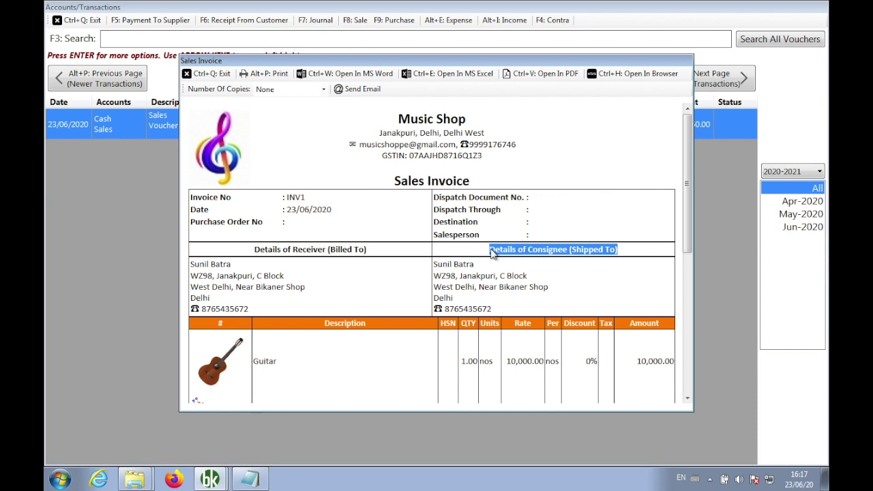
left_click(210, 73)
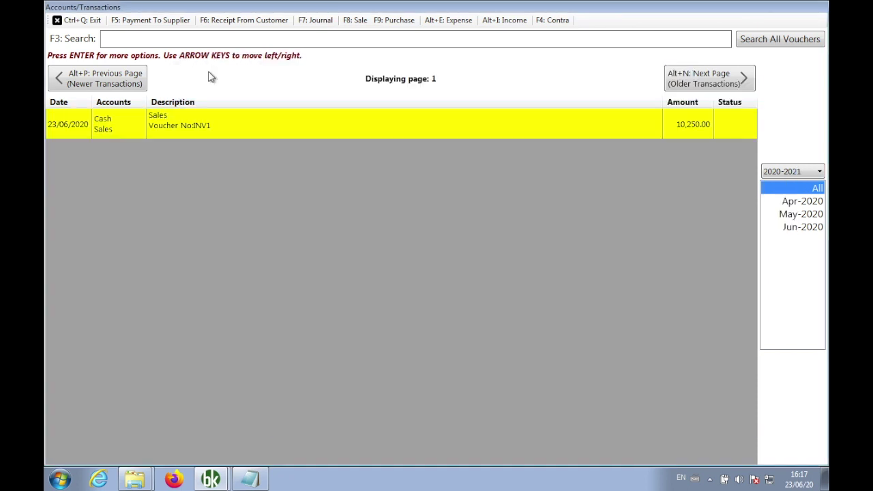
Tick Enable GST (India) in Music Shop's company settings and save the altered details.
left_click(89, 21)
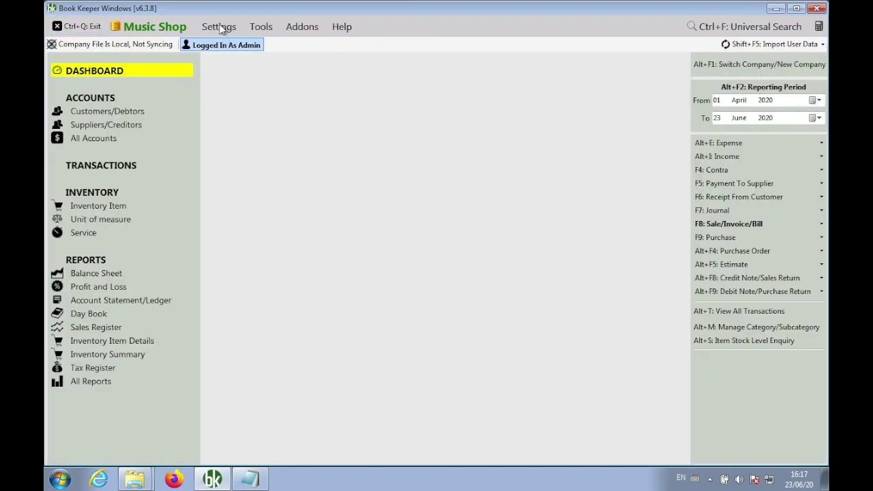
left_click(219, 26)
left_click(238, 63)
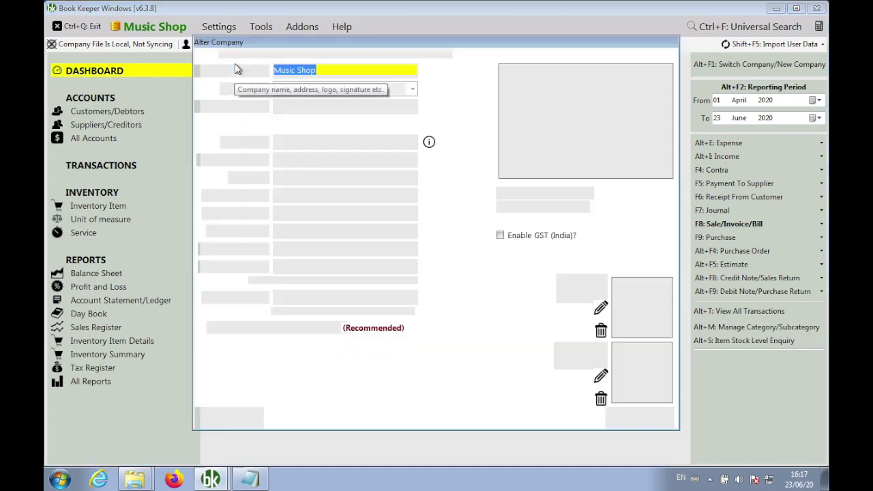
left_click(546, 236)
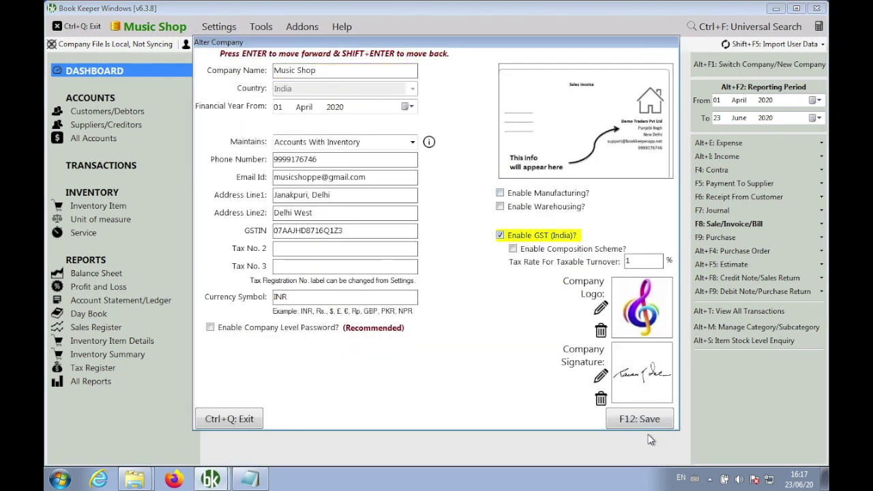
left_click(648, 421)
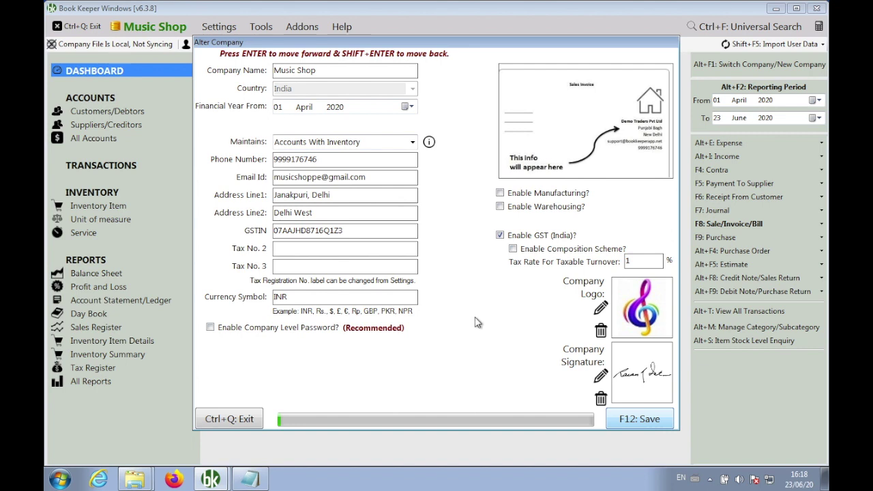
left_click(466, 282)
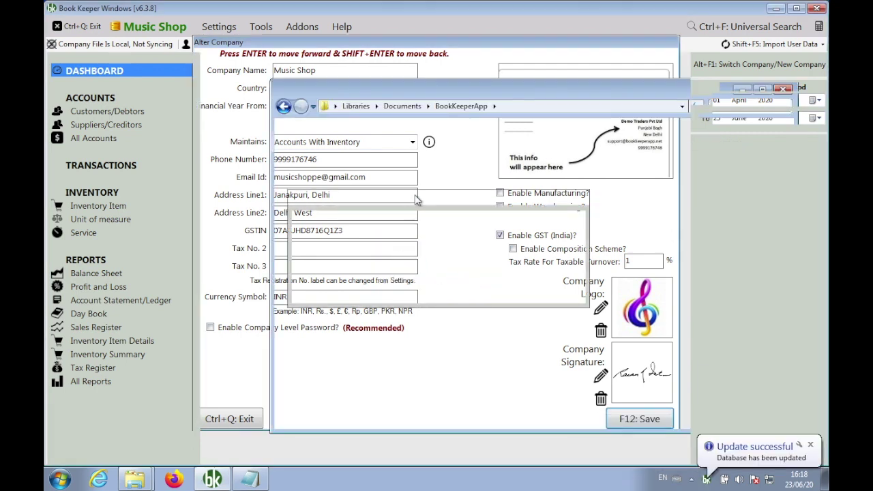
left_click(240, 83)
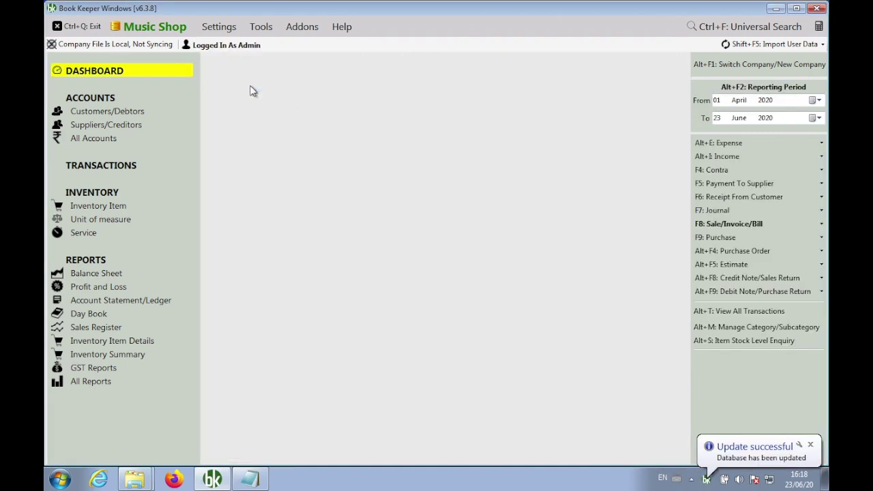
Start a new customer with the customer's name, GSTIN and Regular GST registration type.
left_click(110, 114)
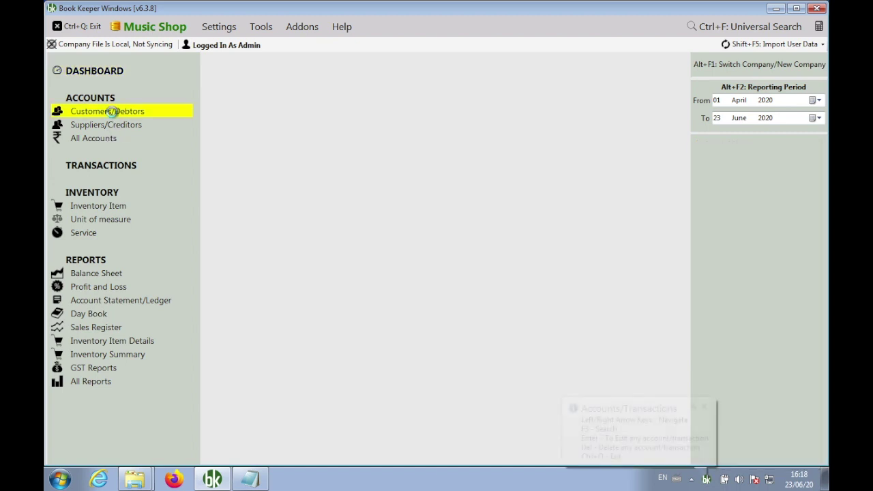
left_click(171, 88)
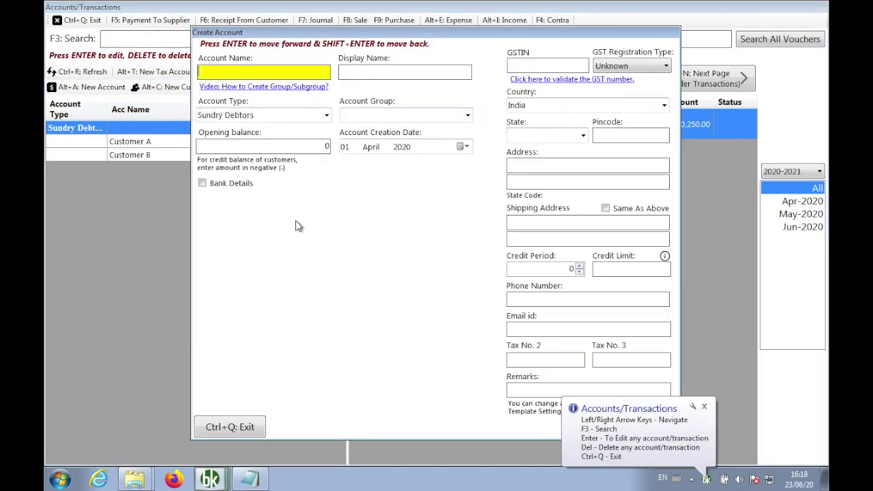
type("Suresh")
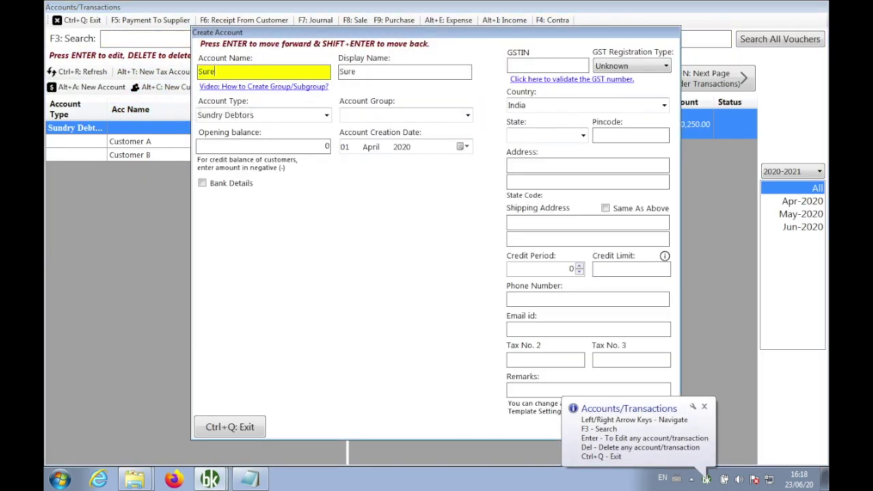
key("Return")
key("Return")
key("Return")
key("Return")
key("Return")
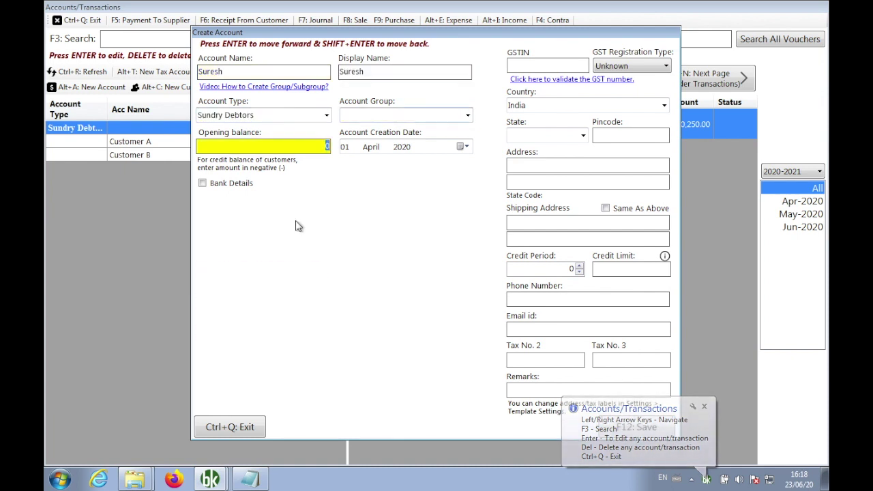
key("Return")
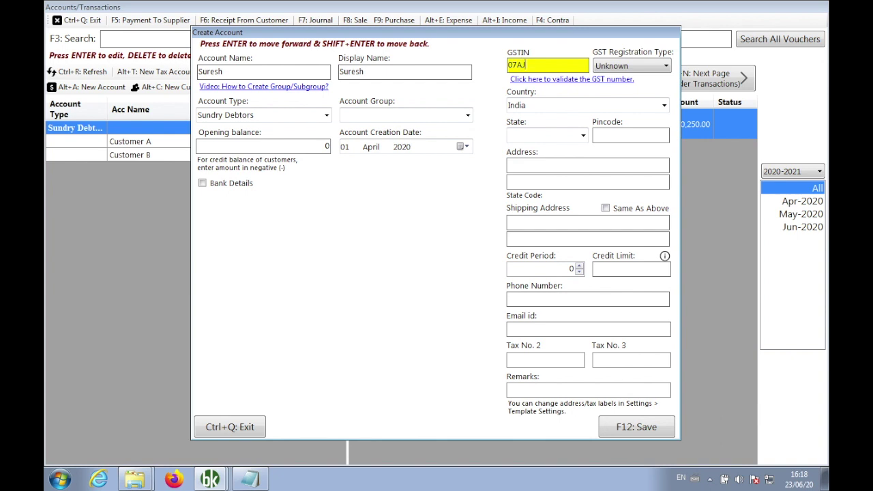
left_click(632, 68)
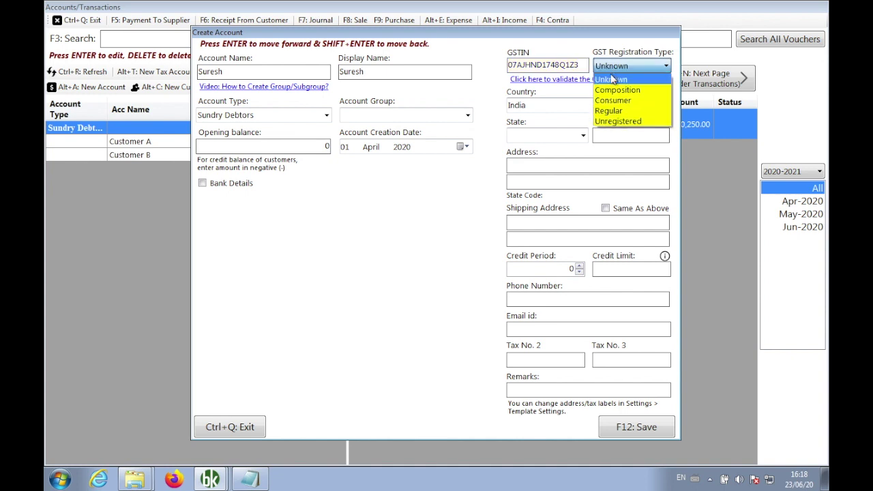
left_click(622, 112)
Set the customer's state to Delhi and enter the pincode and street address.
left_click(536, 170)
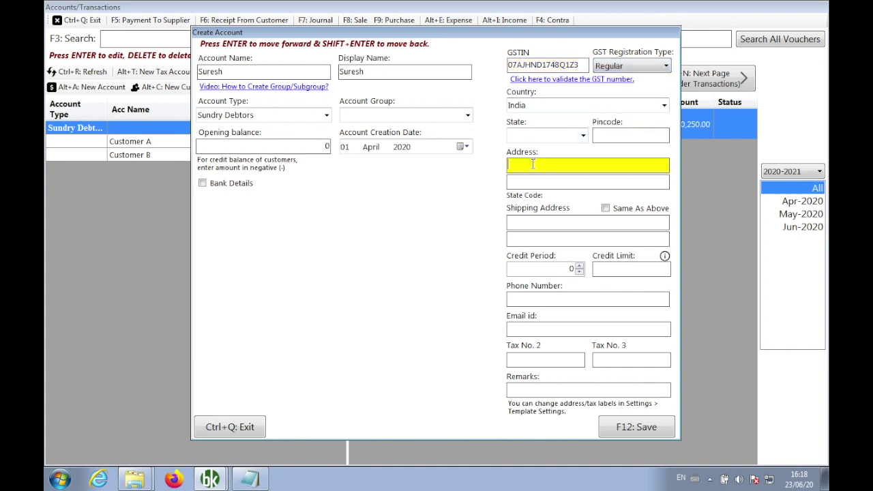
left_click(537, 137)
type("Delhi")
key("Return")
type("110045")
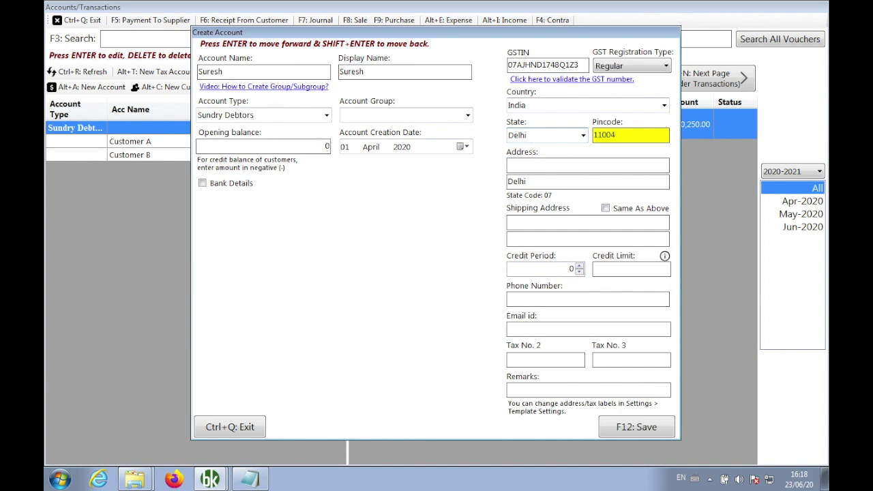
key("Return")
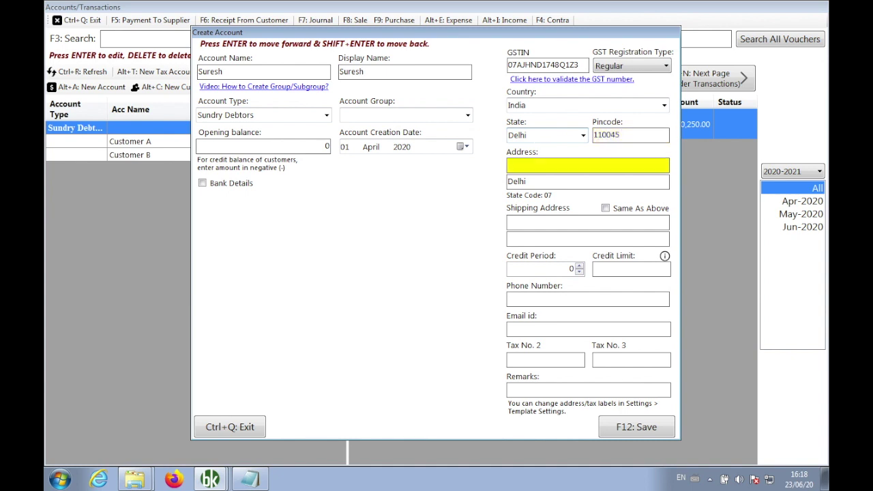
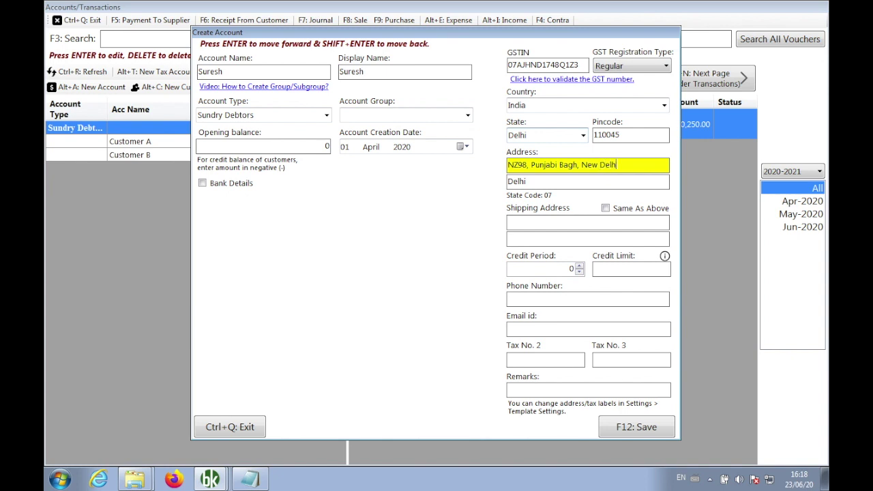
key("Return")
key("Return")
key("Return")
key("Return")
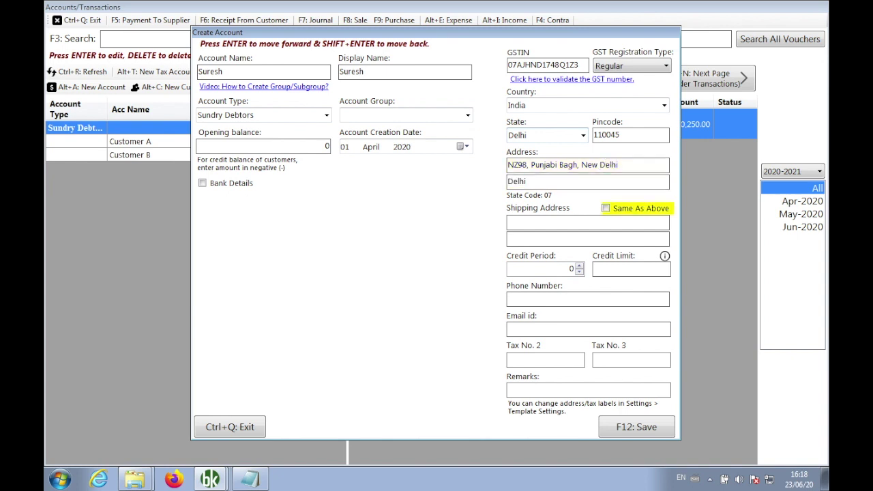
Add the customer's phone number and e-mail, then save and close the account form.
key("Return")
key("Return")
key("Return")
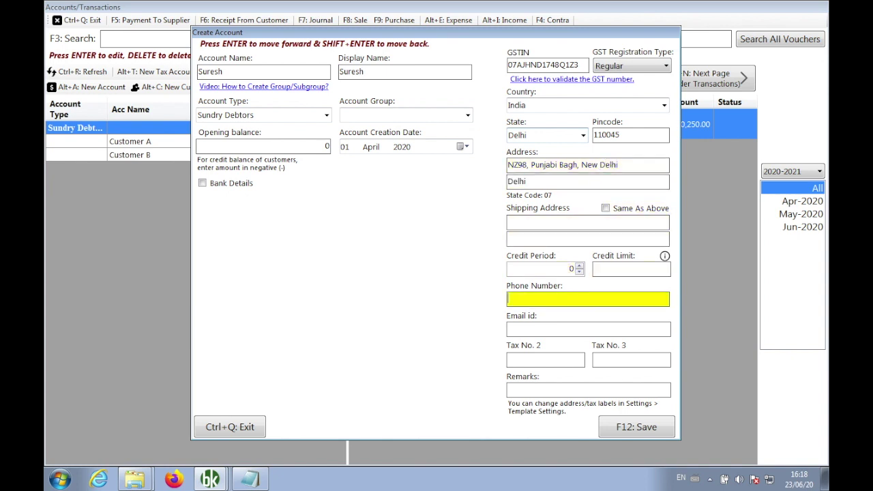
key("Return")
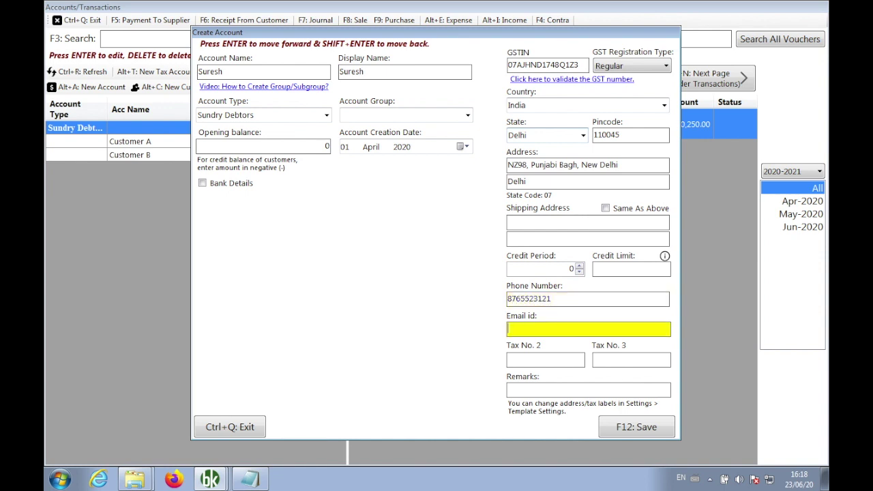
key("Return")
key("Return")
key("Return")
key("Return")
key("Return")
key("Return")
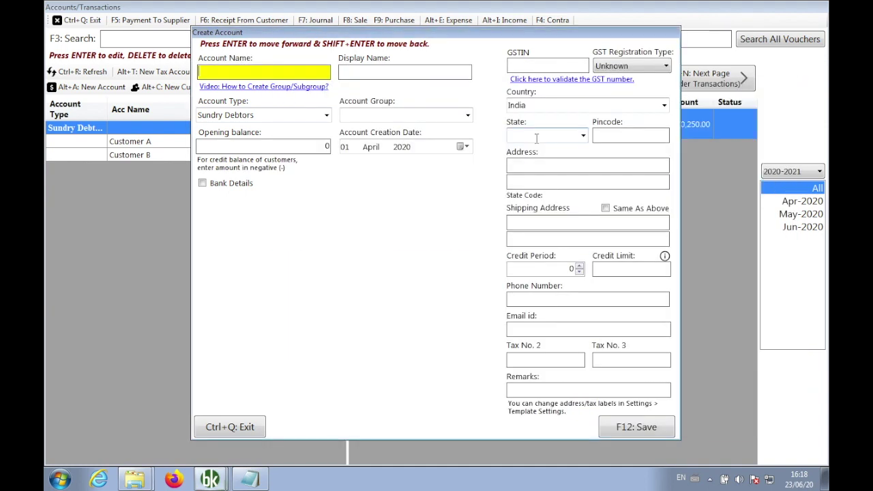
key("ctrl+q")
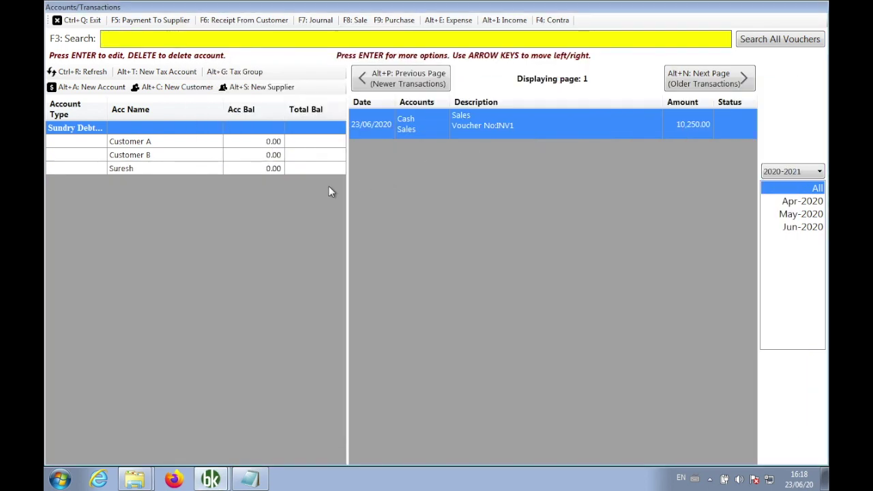
Replace Cash with the newly registered customer in INV2's customer field.
left_click(356, 23)
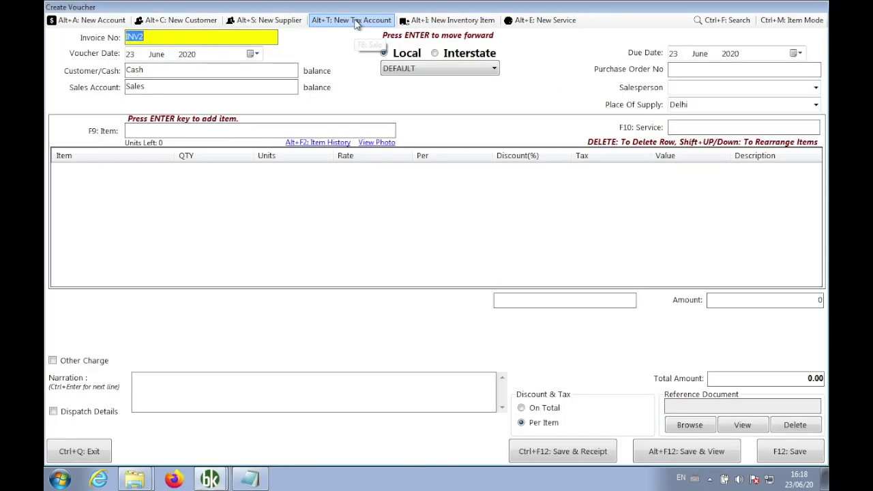
left_click(205, 70)
key("BackSpace")
key("BackSpace")
key("BackSpace")
key("BackSpace")
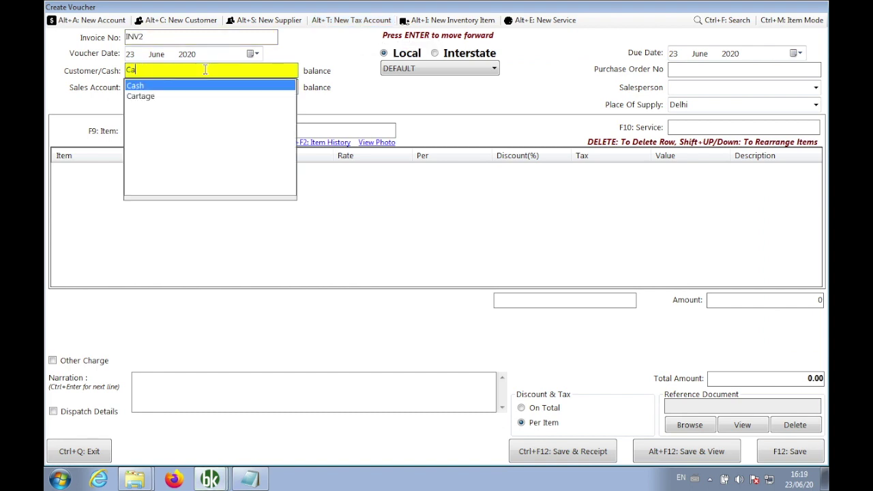
type("sure")
key("Return")
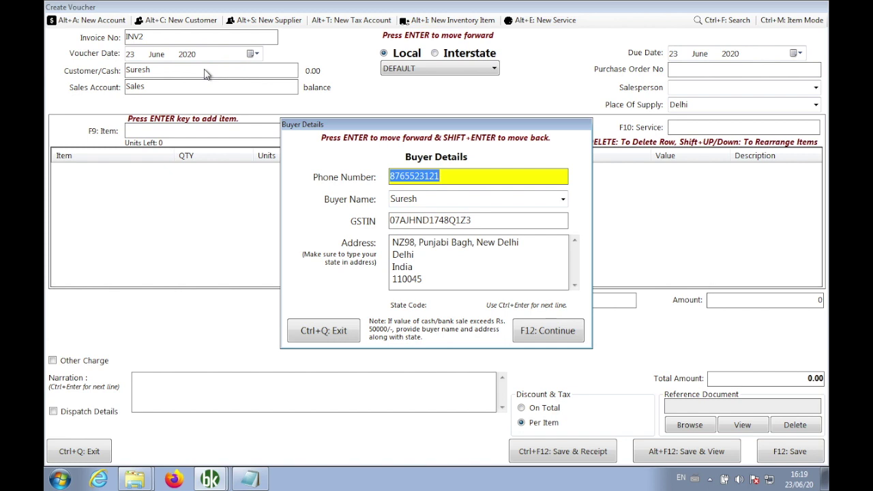
Change the buyer's GSTIN state code to 09 and adjust the following characters.
key("Return")
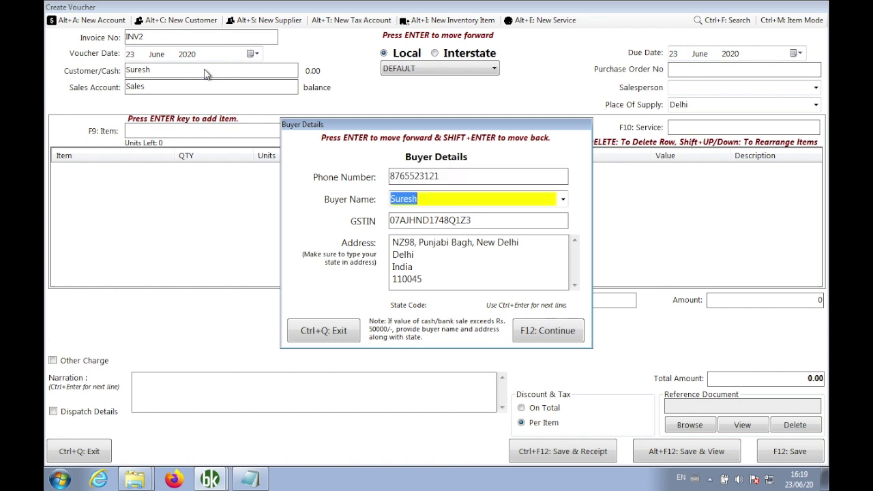
key("End")
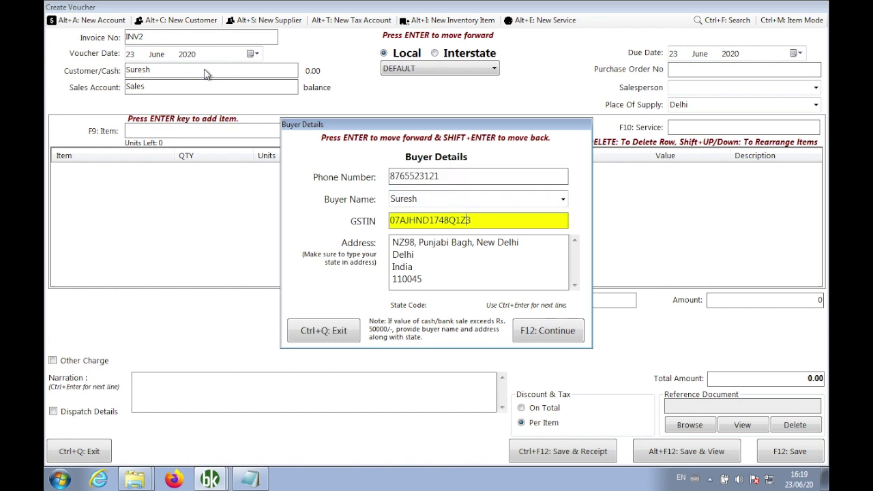
key("Left")
key("Left")
key("Left")
key("Left")
key("Left")
key("Left")
key("Left")
key("Delete")
type("9")
key("shift+Right")
key("shift+Right")
key("shift+Right")
key("shift+Right")
type("NJDK")
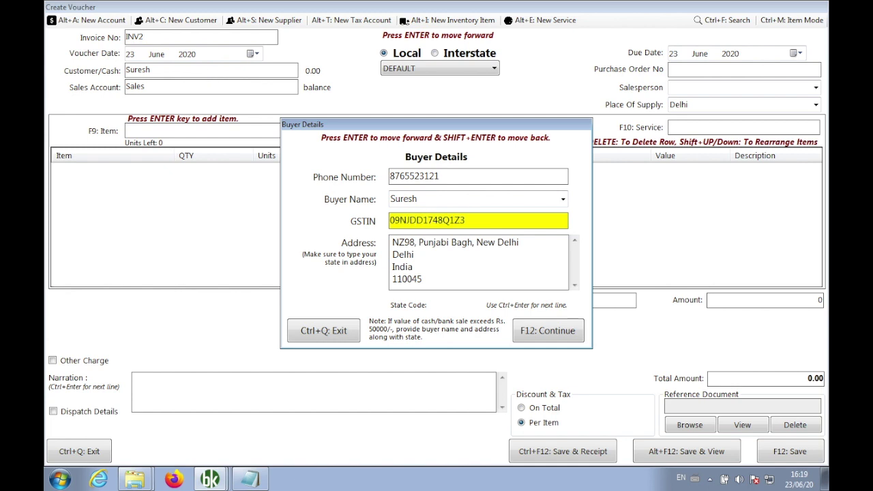
key("Return")
Select and delete the buyer's old address text.
left_click(421, 279)
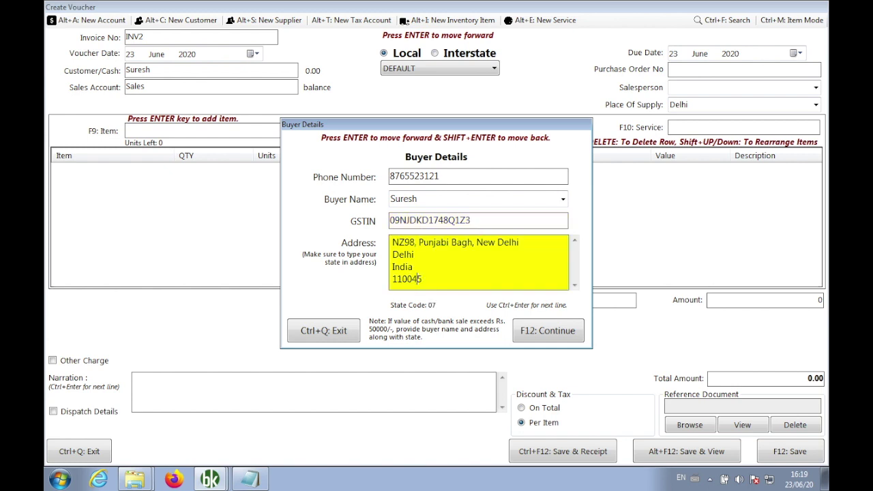
key("Up")
key("Up")
key("Up")
key("Home")
key("shift+End")
key("shift+Down")
key("shift+Down")
key("shift+Right")
key("shift+Right")
key("shift+Right")
key("shift+Right")
key("shift+Right")
key("shift+Right")
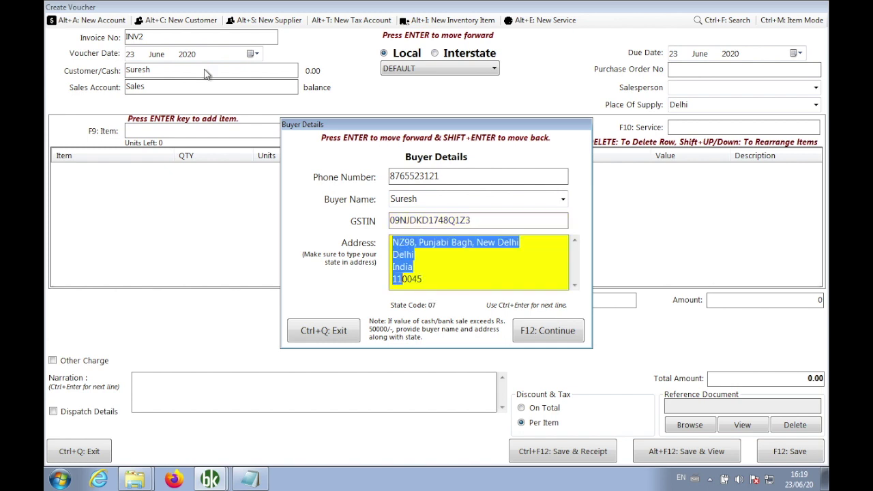
key("shift+Right")
key("BackSpace")
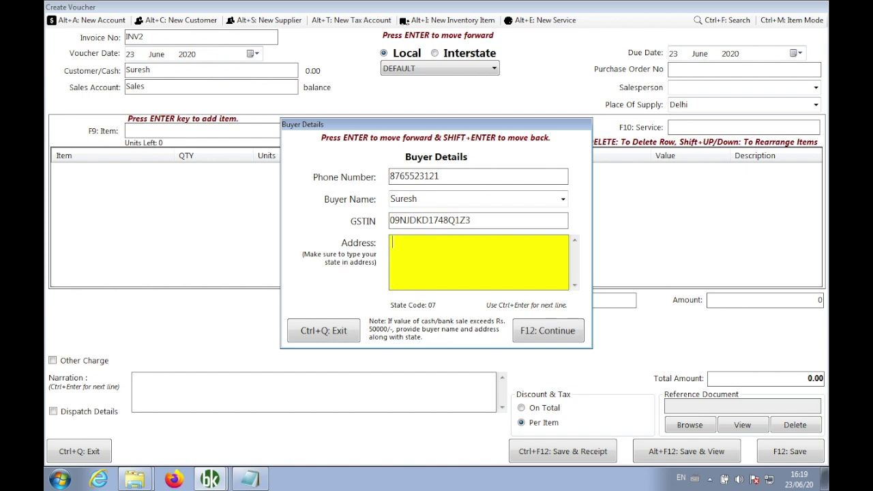
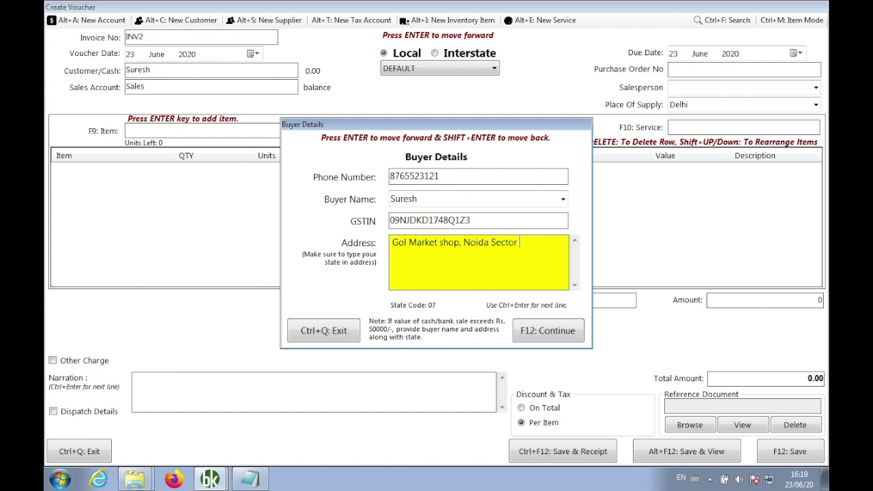
Enter the buyer's new address ending with an Uttar Pradesh line, and confirm the buyer details.
type(", Opposit")
type("e Ka")
key("BackSpace")
type("Kanara Bank")
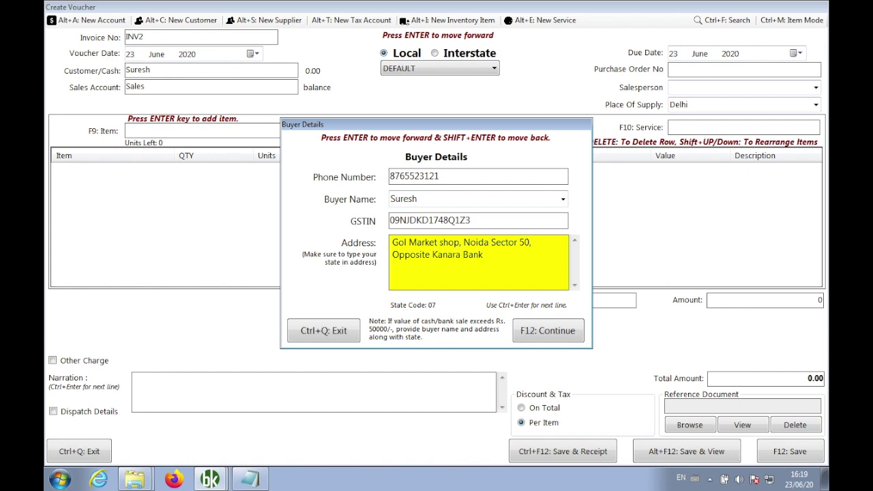
key("Left")
key("Left")
key("Left")
key("Left")
key("Left")
key("Left")
key("Left")
key("Left")
key("BackSpace")
type("C")
key("Right")
key("Right")
key("End")
key("ctrl+Return")
type("Uttar Pradesh")
key("Return")
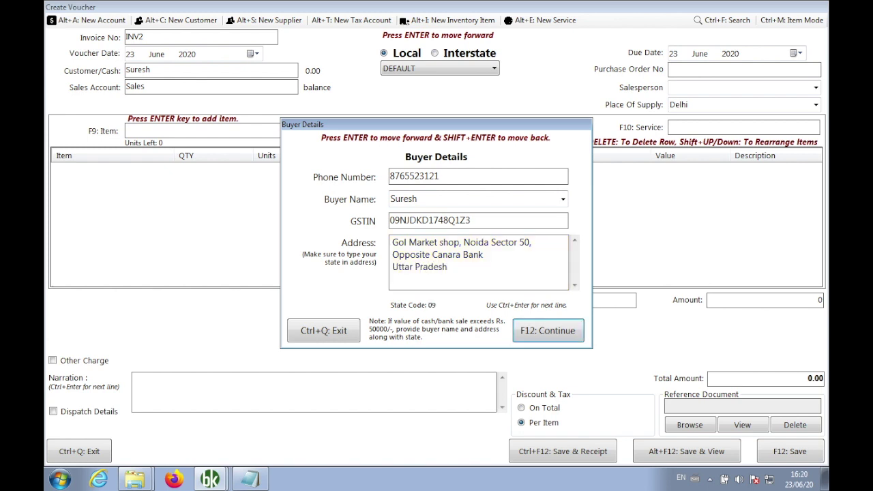
left_click(537, 331)
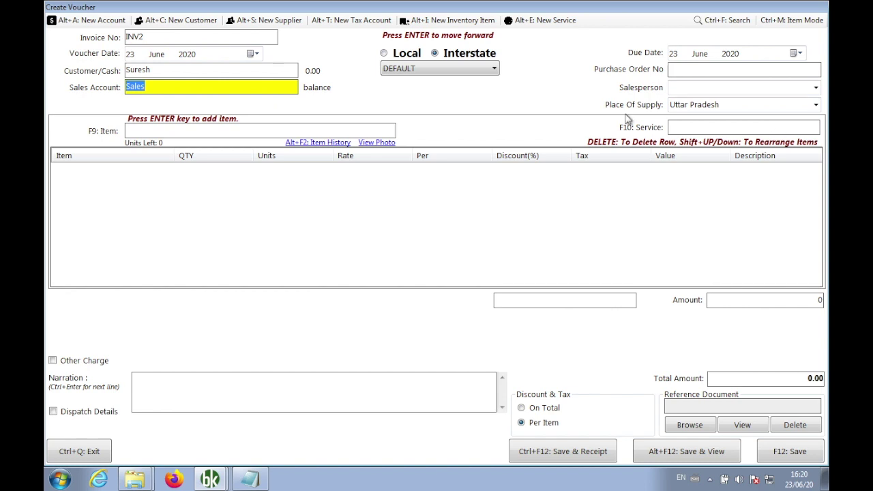
Add one Guitar at rate 10000 with IGST@5% to INV2.
key("Return")
key("Return")
type("Gu")
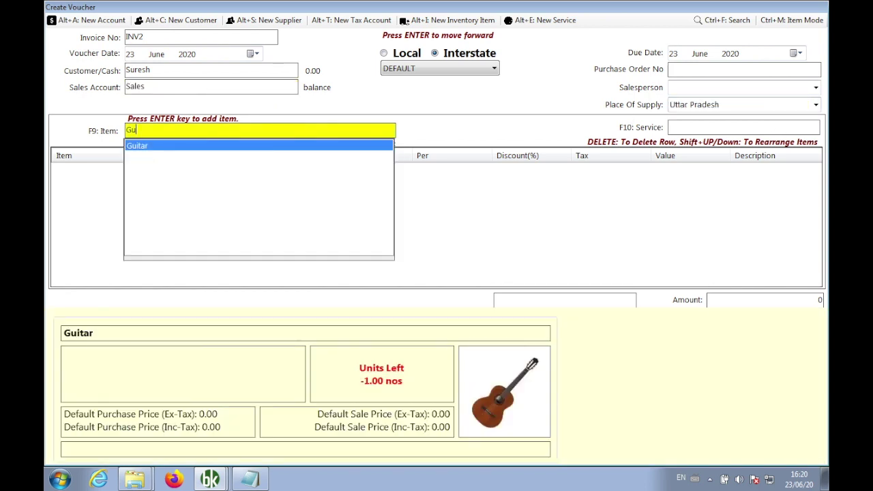
key("Return")
type("1")
key("Return")
key("Return")
key("Return")
type("10000")
key("Return")
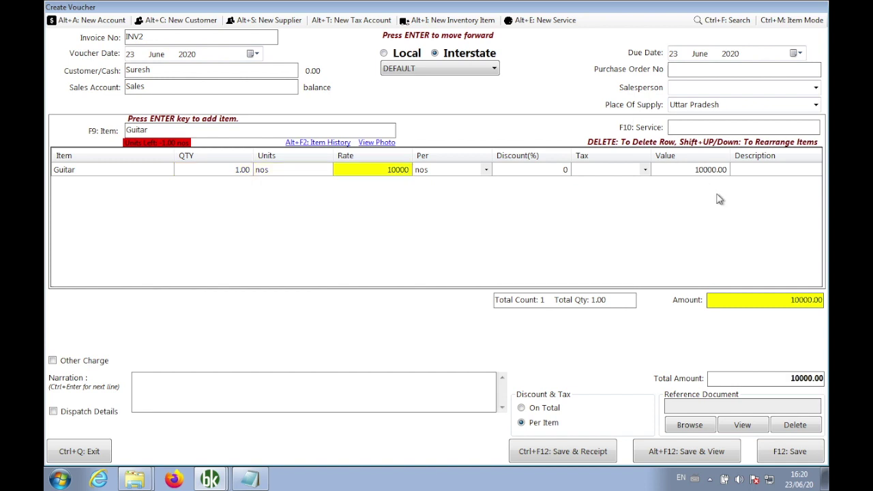
left_click(623, 174)
left_click(623, 174)
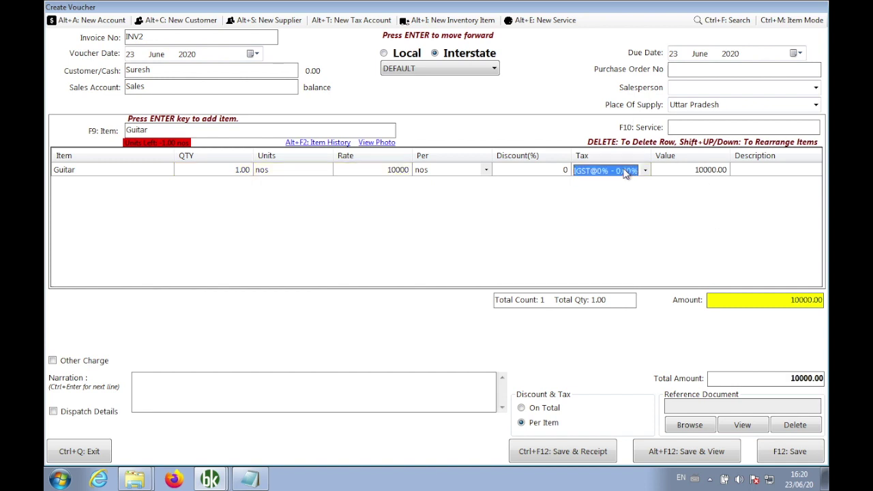
key("Return")
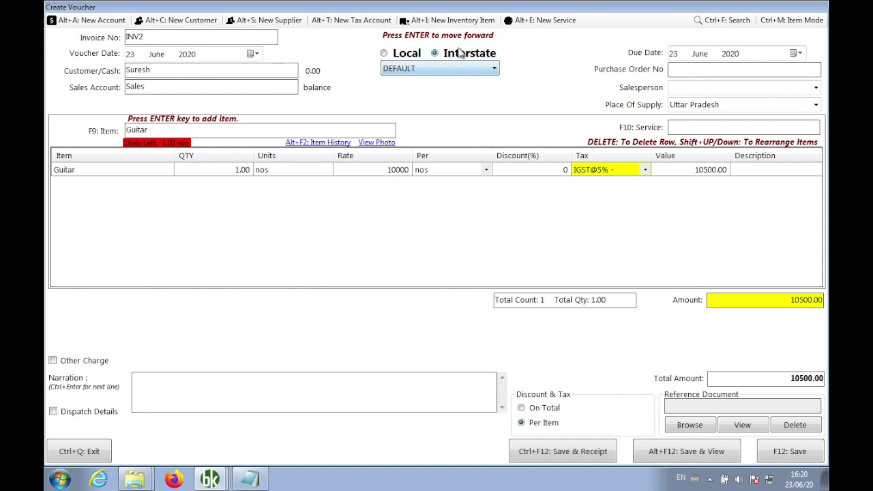
Check the place of supply, reconfirm the 5% IGST tax, and save the invoice for viewing.
left_click(745, 106)
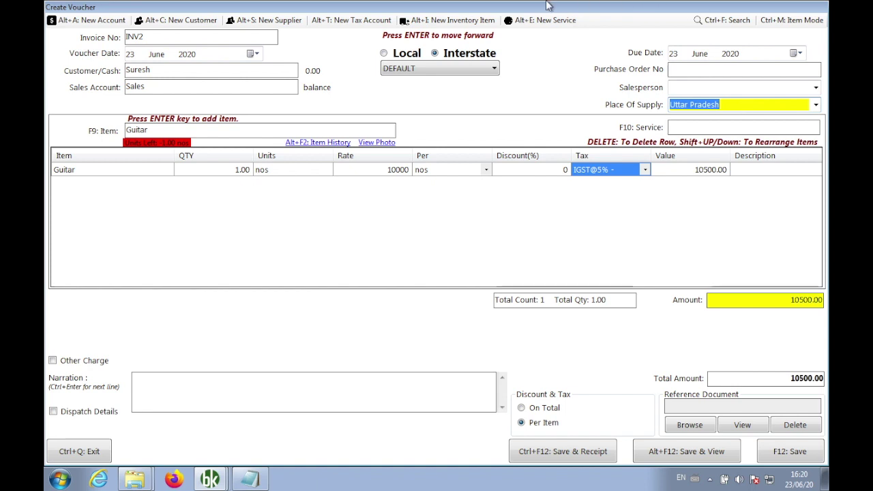
mouse_move(516, 6)
left_click(616, 171)
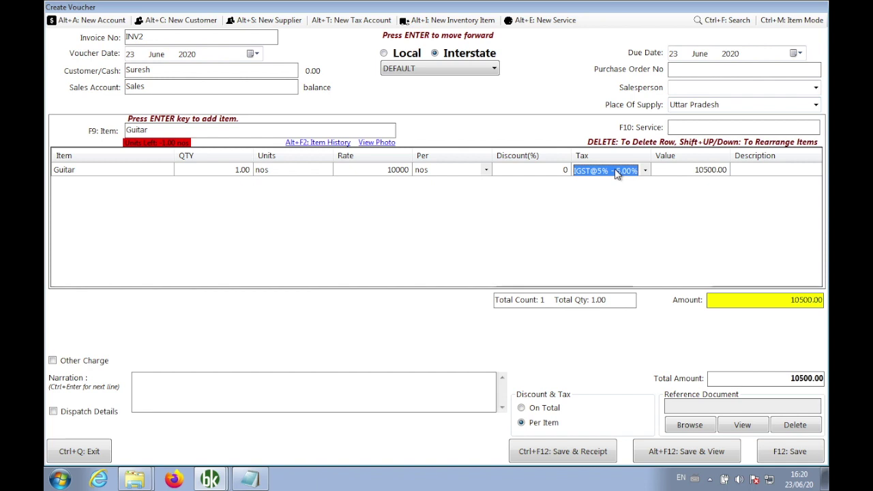
left_click(614, 169)
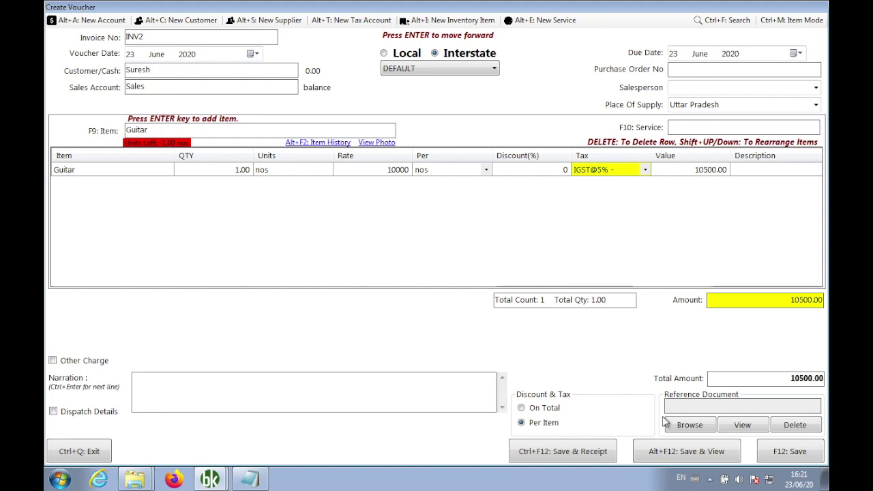
left_click(710, 452)
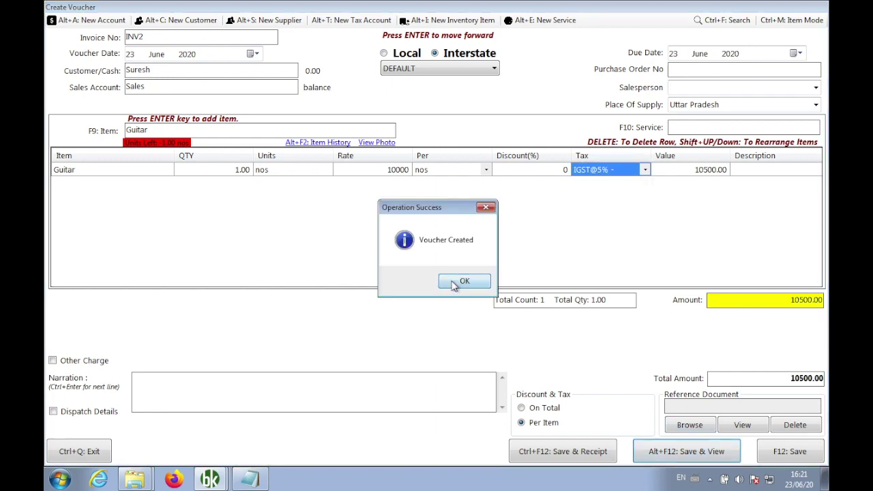
Acknowledge the INV2 voucher-created message and inspect the invoice's billed-to, shipped-to and place-of-supply details.
left_click(456, 281)
left_click_drag(522, 63, 498, 30)
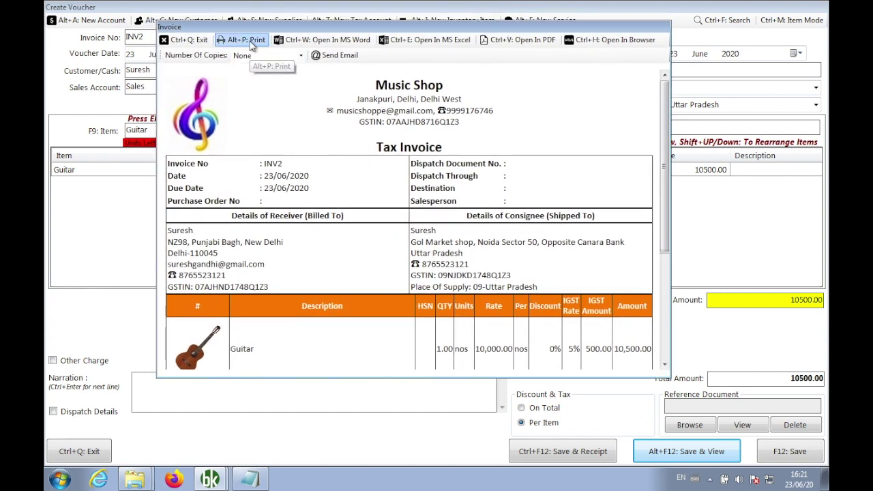
left_click_drag(344, 217, 230, 217)
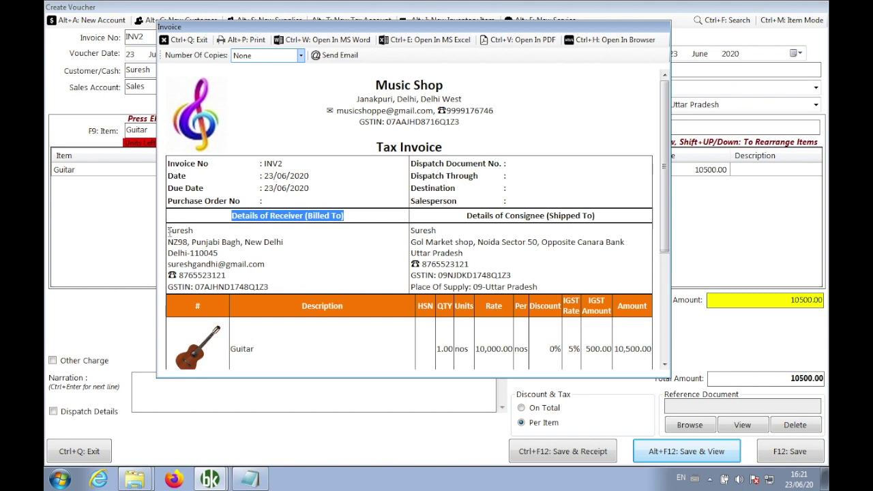
left_click_drag(168, 232, 279, 288)
left_click(553, 217)
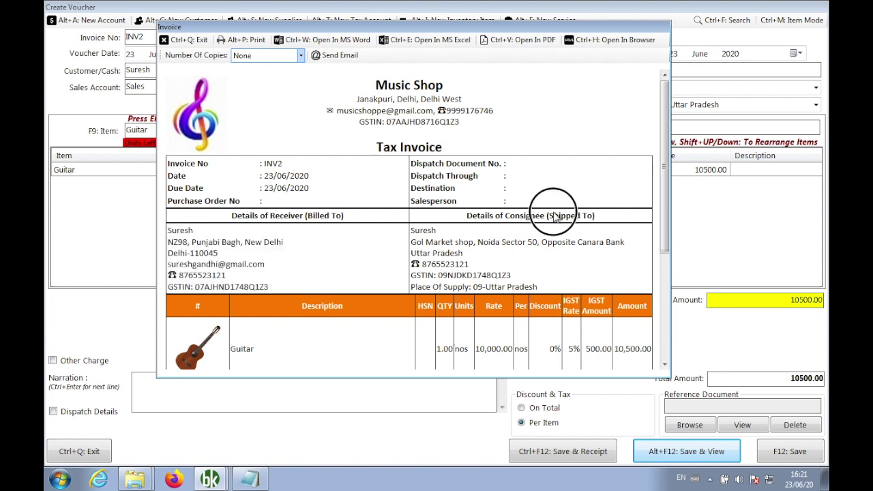
left_click_drag(554, 217, 504, 201)
left_click_drag(411, 230, 412, 234)
left_click(545, 291)
left_click(353, 249)
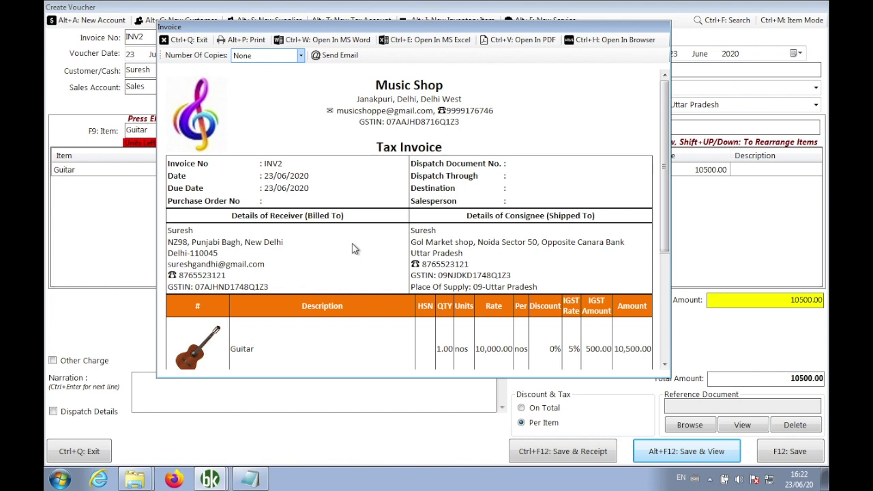
mouse_move(665, 168)
left_mouse_down()
mouse_move(661, 265)
mouse_move(660, 161)
left_mouse_up()
Select Template3-ColorBox in Template Settings, change its Backcolor from orange to pink, and save.
left_click(196, 39)
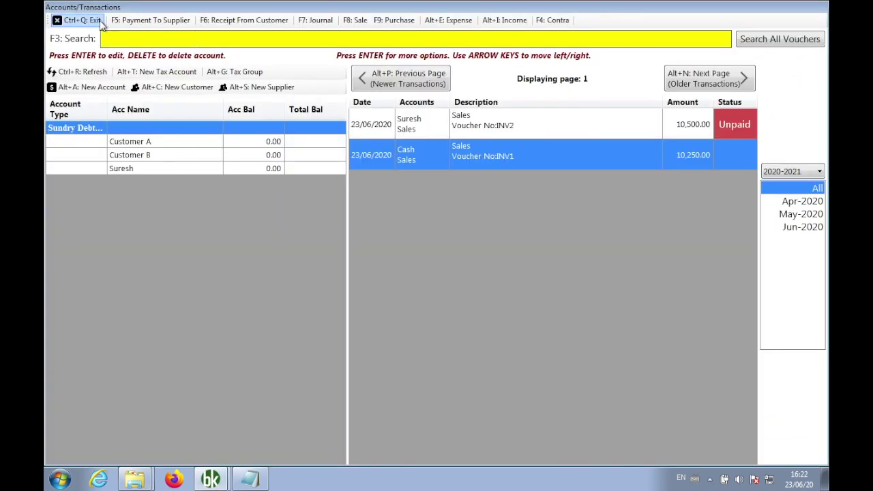
left_click(85, 21)
left_click(219, 27)
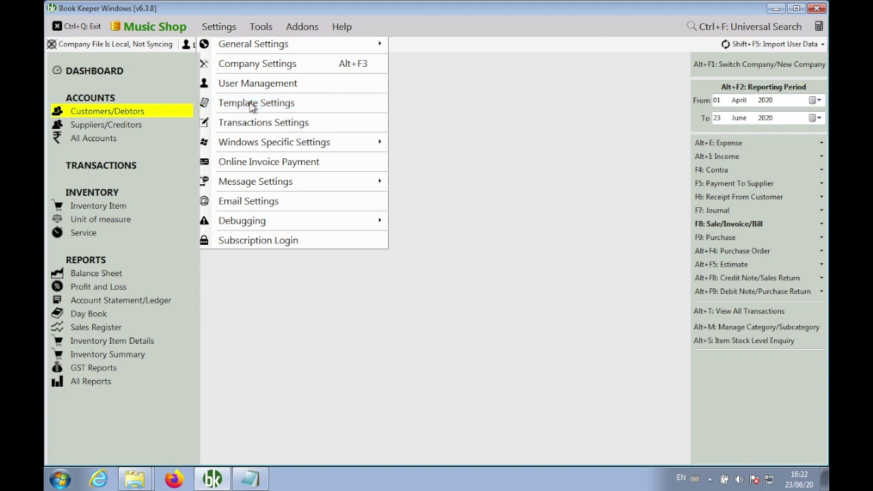
left_click(251, 103)
left_click(288, 90)
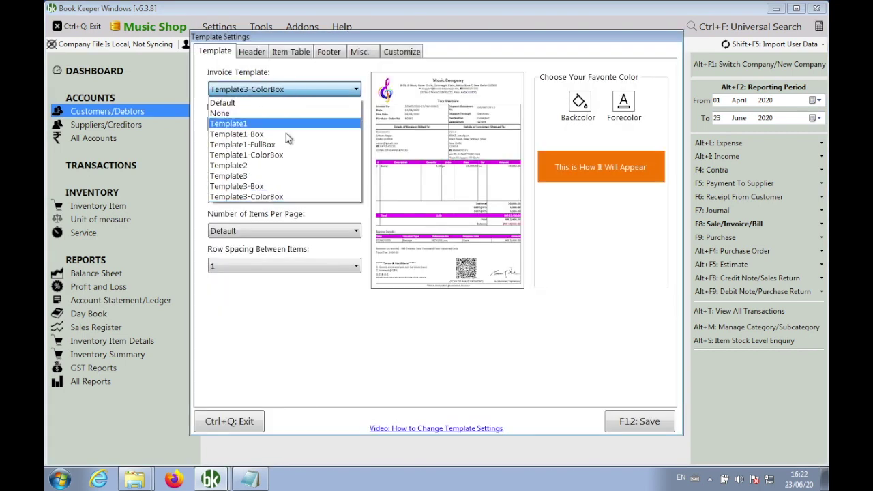
left_click(276, 185)
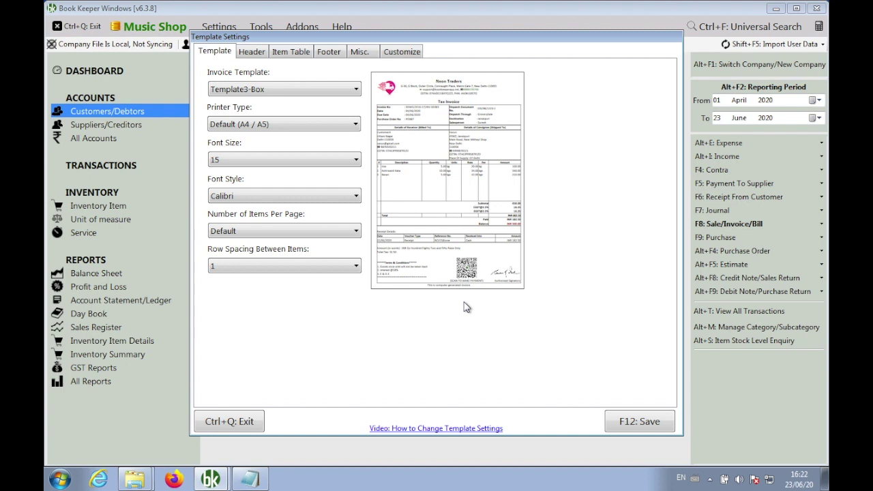
key("Down")
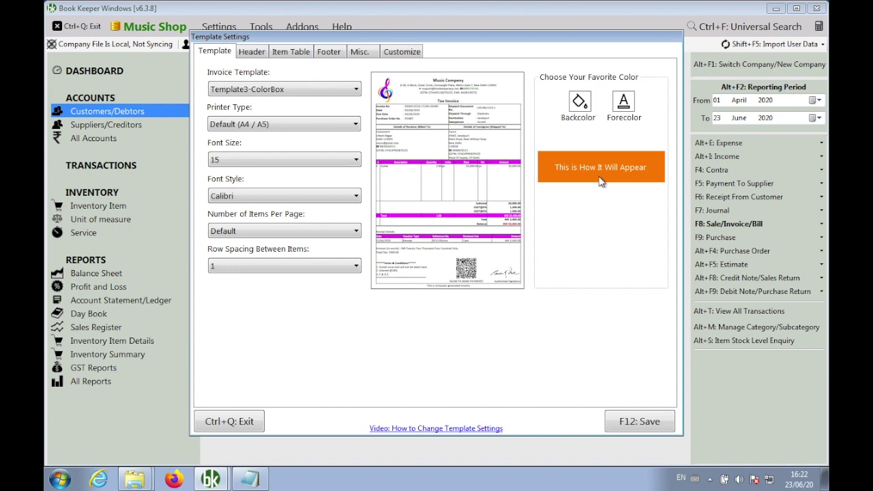
left_click(580, 103)
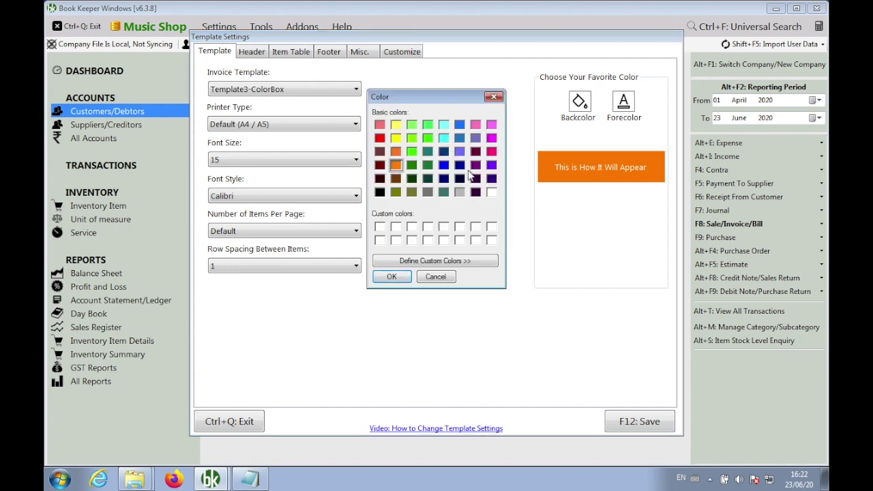
left_click(492, 151)
left_click(396, 277)
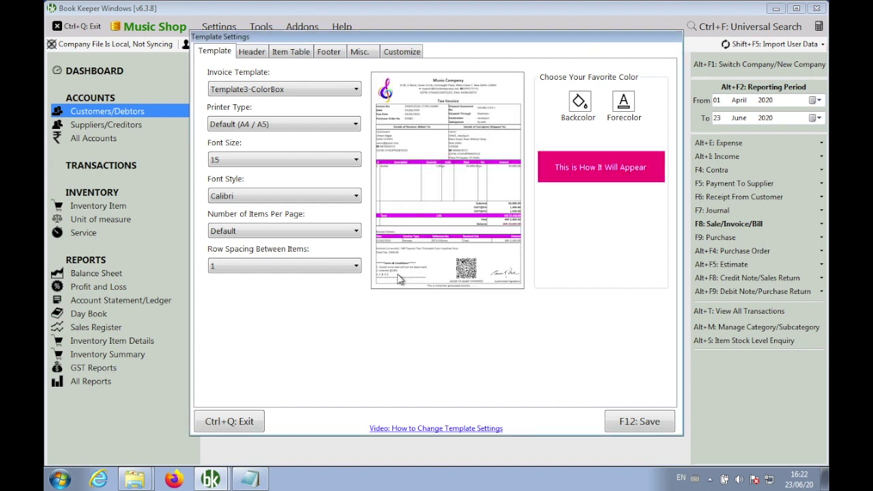
left_click(615, 426)
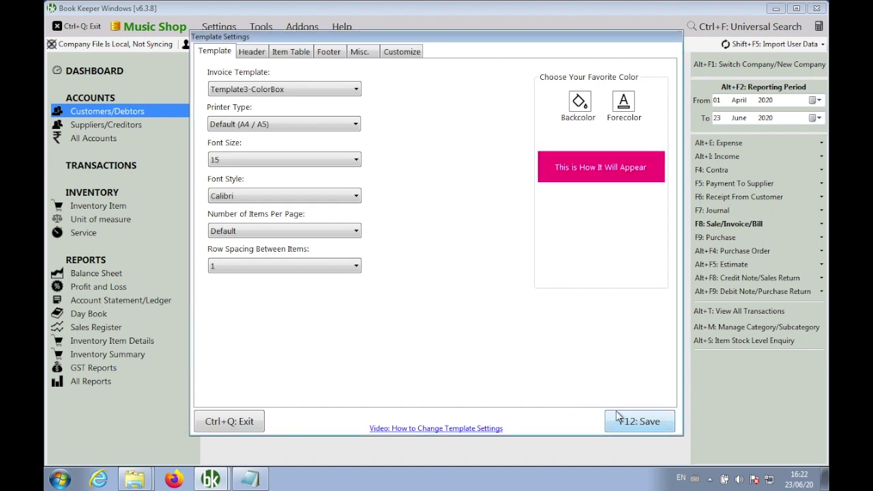
left_click(730, 224)
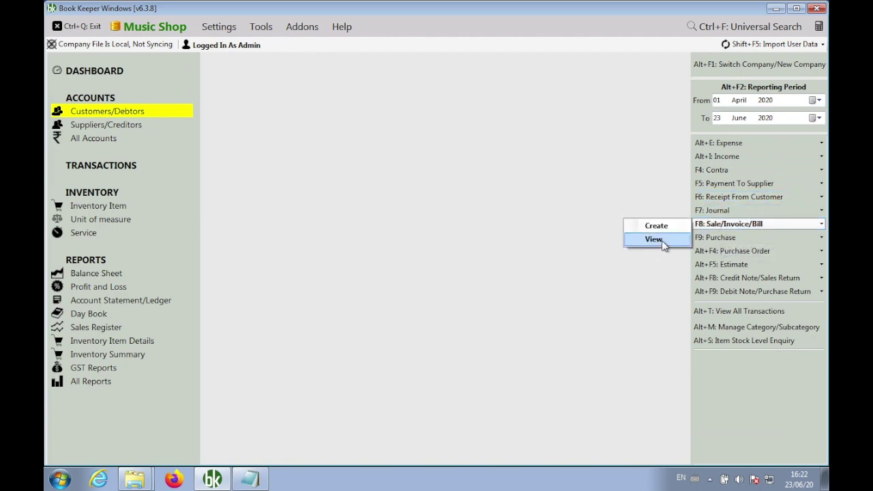
View INV2 and its print preview in the pink template, then close back to the dashboard.
left_click(661, 244)
key("Down")
key("Return")
key("Up")
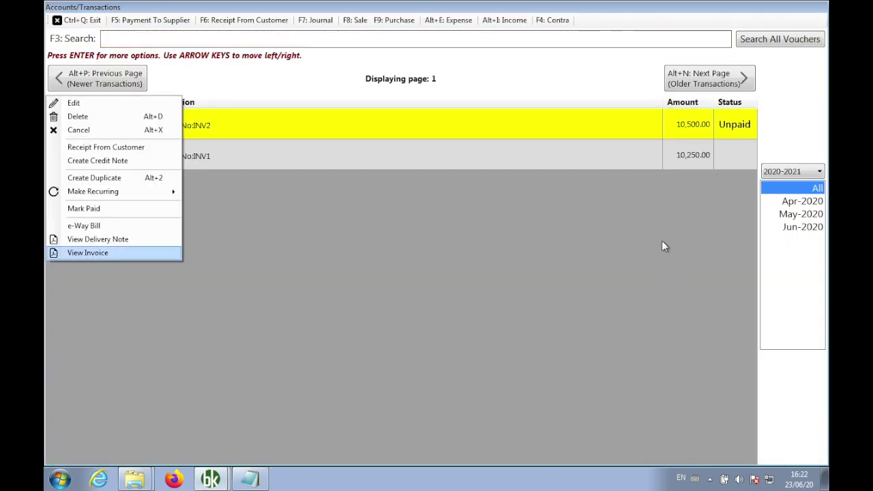
key("Return")
scroll(664, 246, "down", 3)
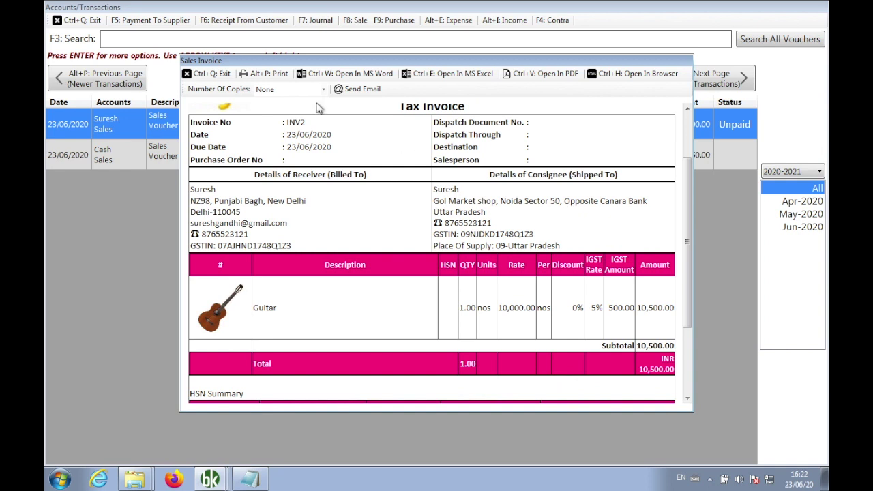
left_click(271, 74)
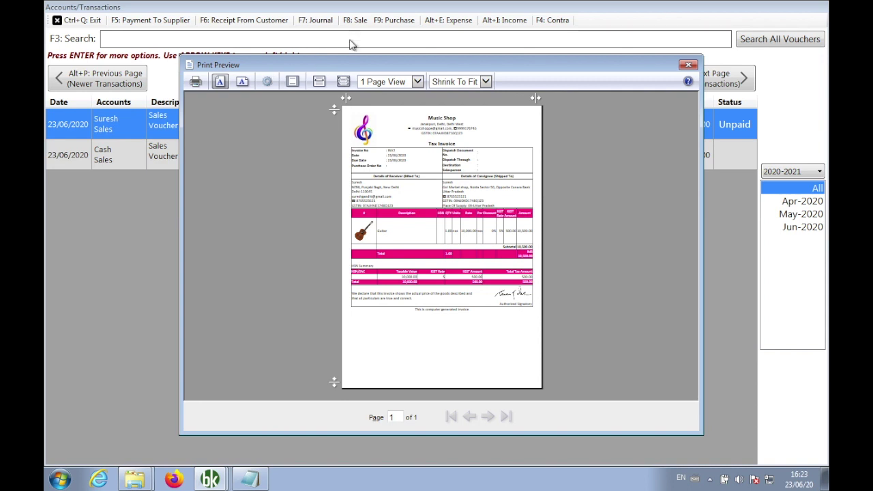
left_click(687, 66)
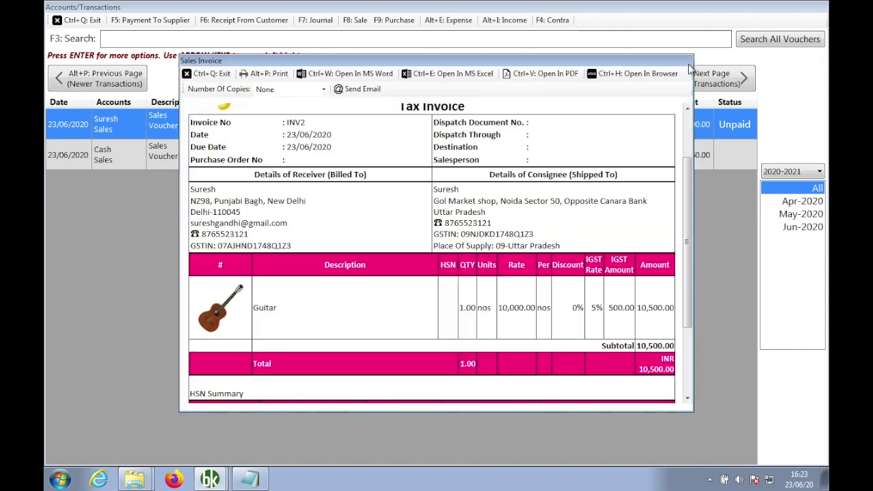
left_click(208, 73)
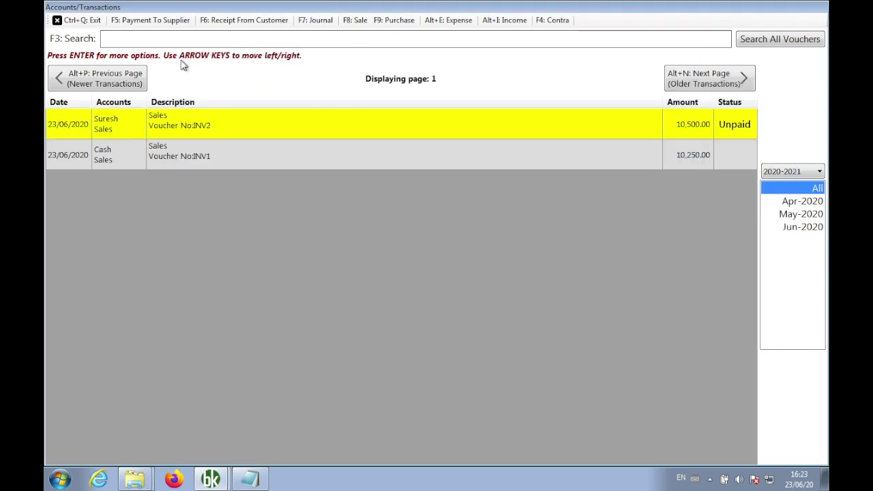
left_click(75, 20)
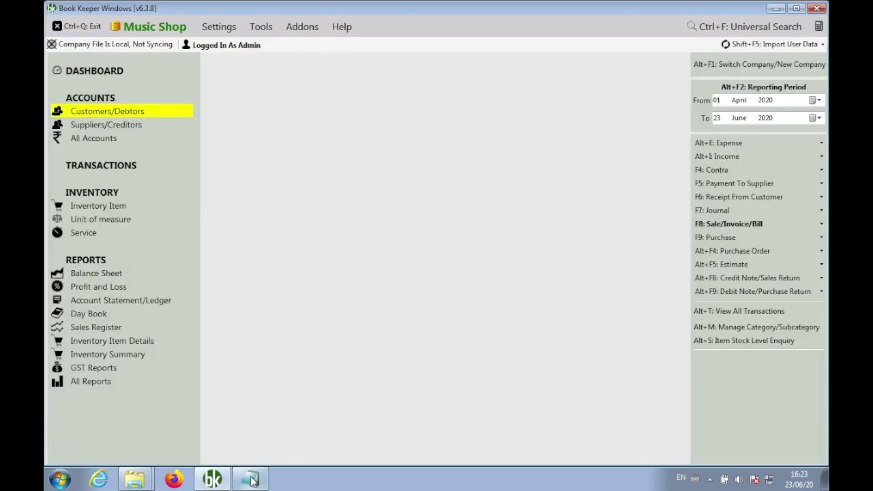
Append ', Template3-Box, Template3-ColorBox' to Notepad item 6, correcting the Templat3 typo.
left_click(250, 479)
left_click_drag(327, 205, 210, 201)
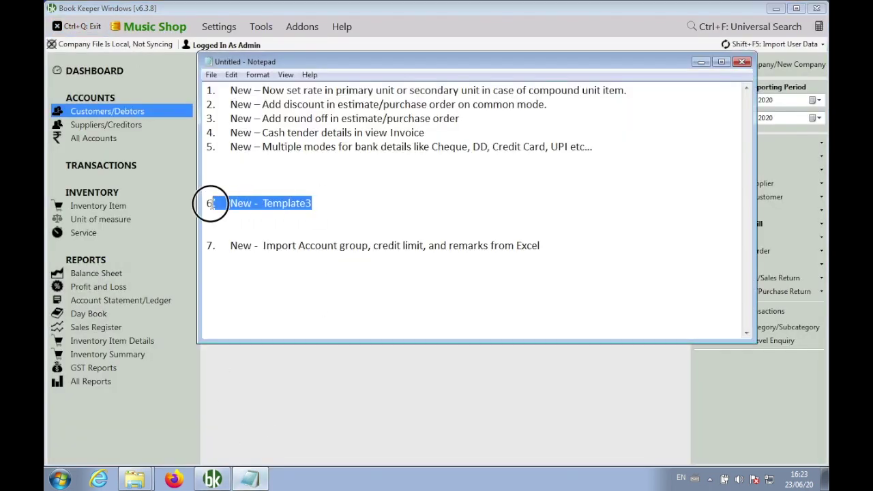
left_click(359, 211)
type(", Templat3-Box, Tem")
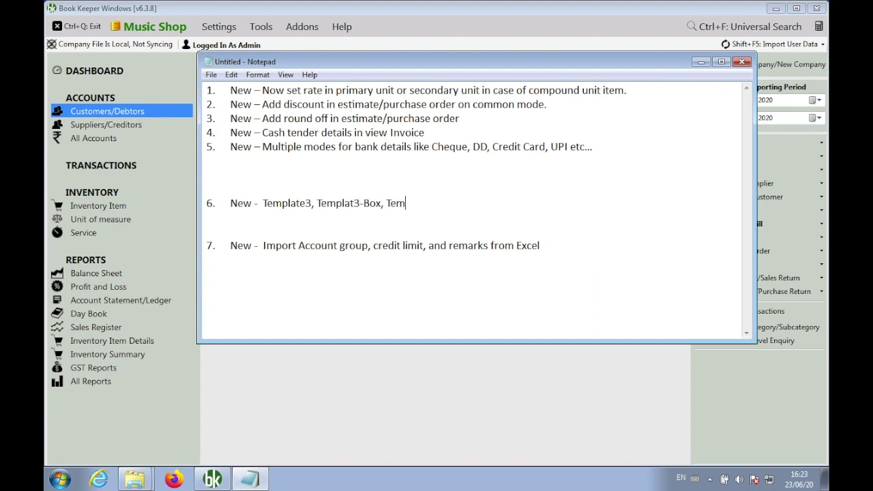
type("plate3-ColorBox")
left_click(354, 202)
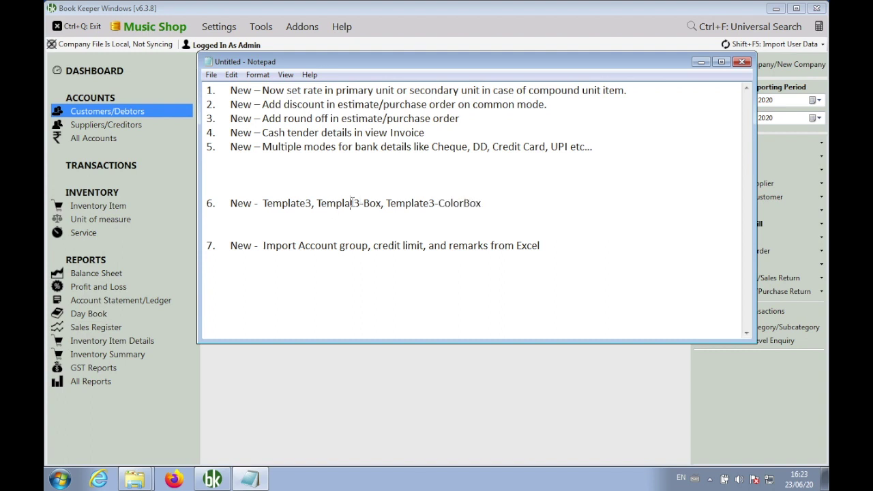
type("e")
key("Down")
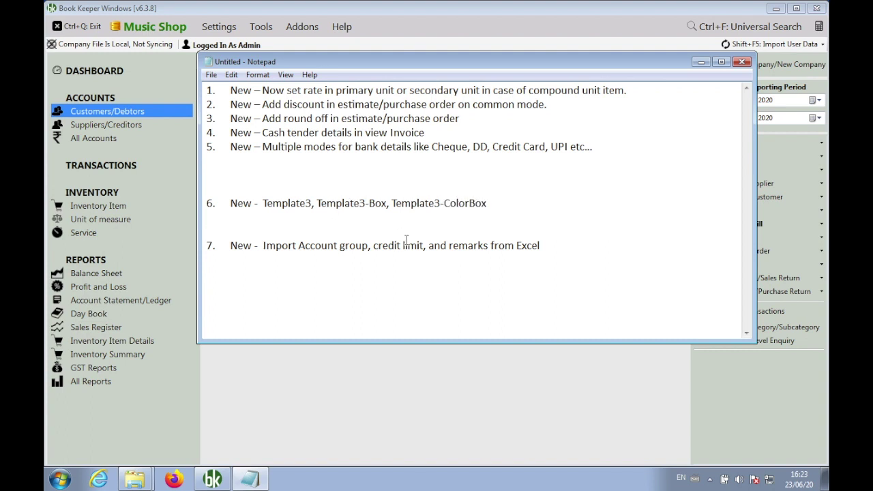
left_click(219, 26)
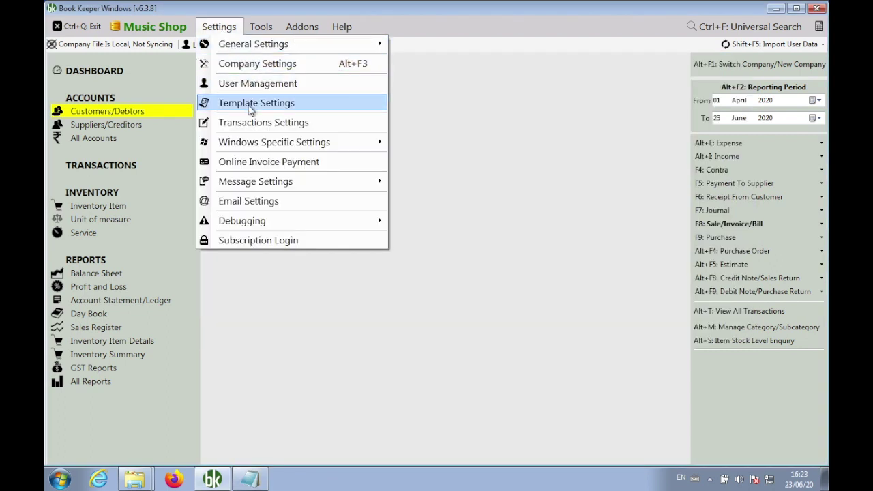
left_click(249, 102)
left_click(320, 89)
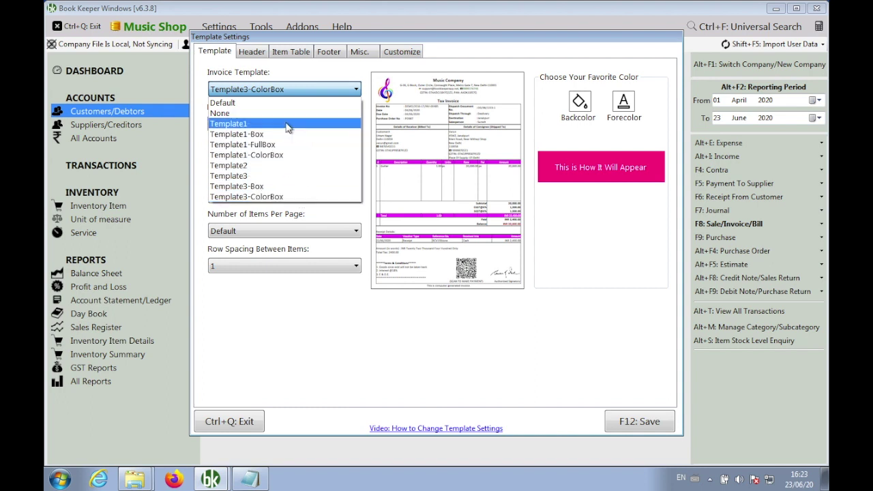
left_click(336, 323)
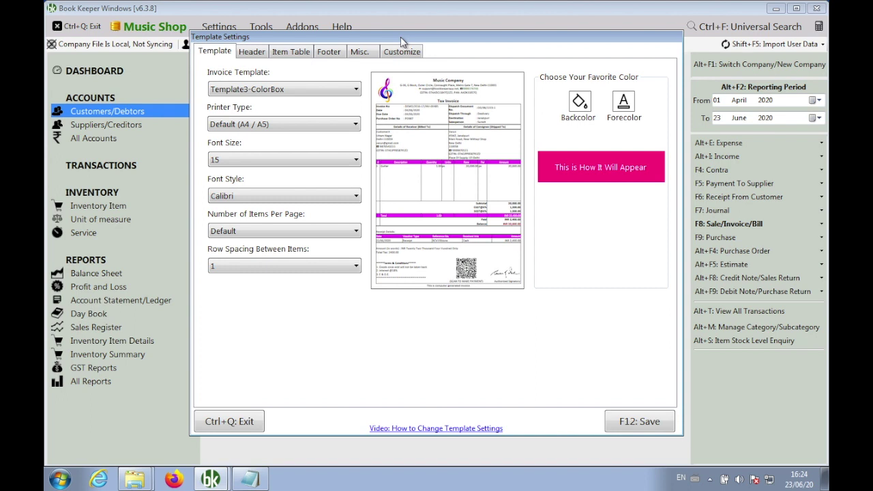
left_click(402, 51)
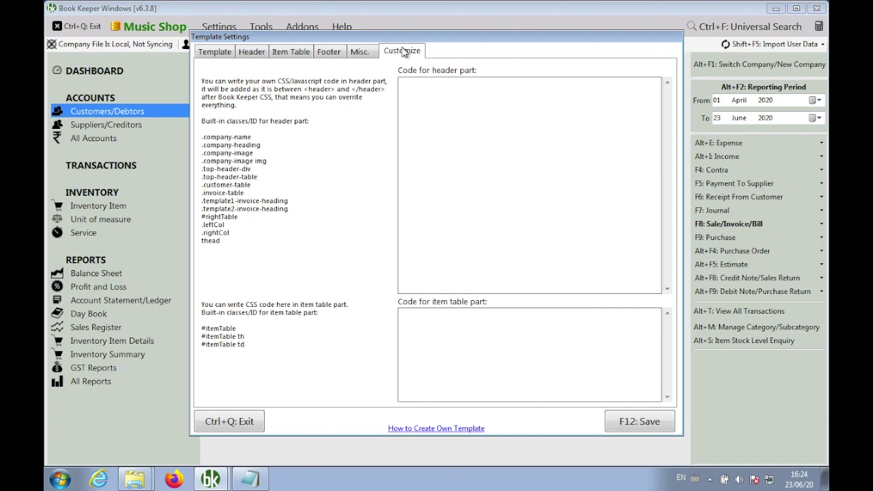
left_click(213, 56)
left_click(222, 423)
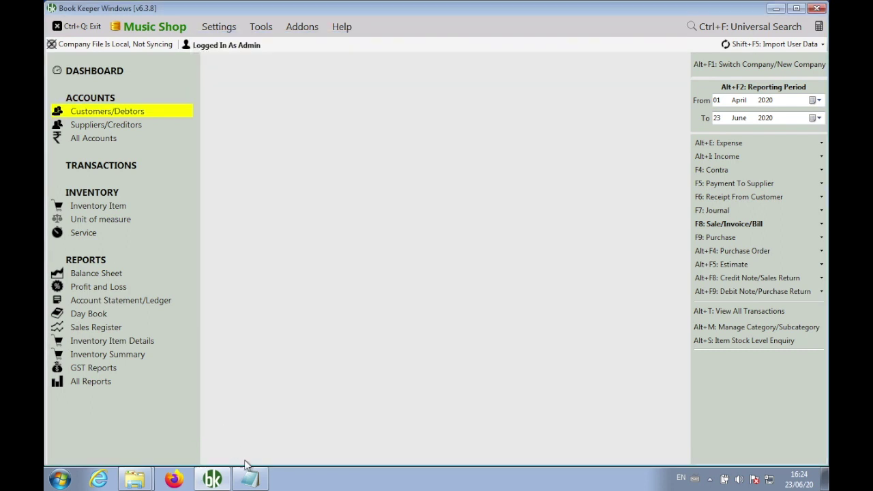
Remove the blank lines around items 6 and 7 in the Notepad feature list.
left_click(253, 480)
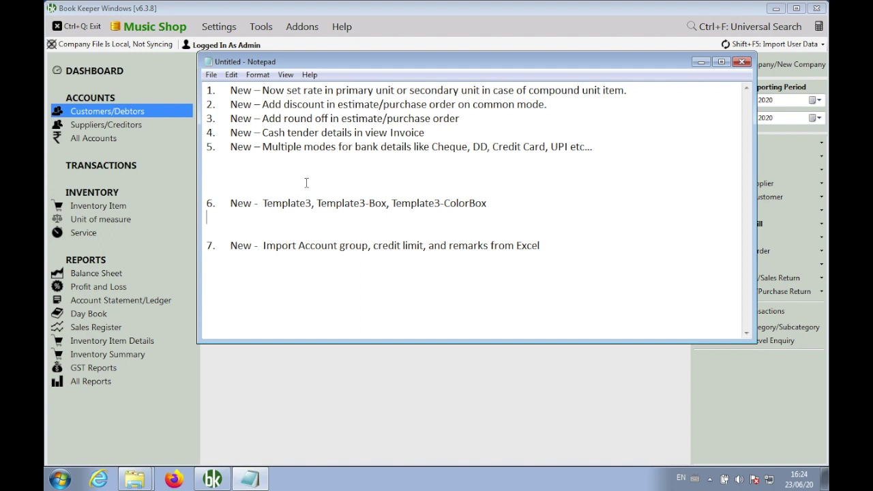
key("Down")
key("BackSpace")
key("BackSpace")
key("BackSpace")
key("Down")
key("Down")
key("Down")
key("BackSpace")
key("BackSpace")
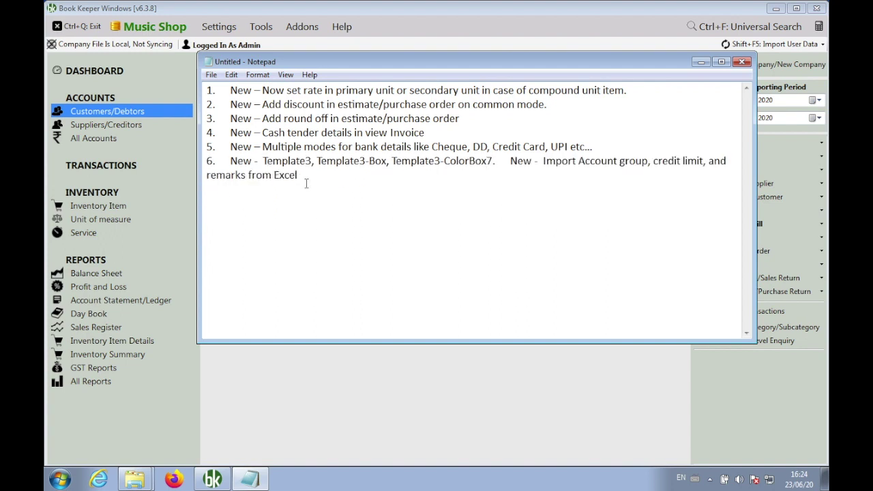
key("Return")
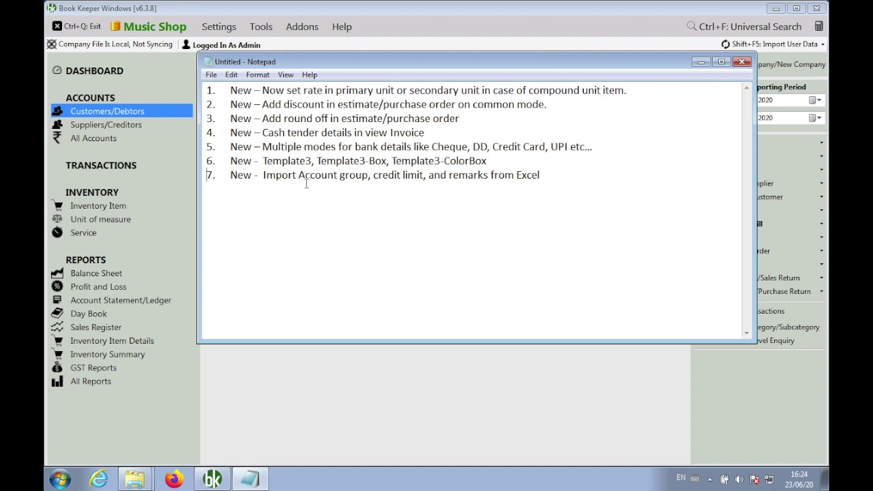
Add the support e-mail address and support phone number on lines below item 7.
left_click(580, 175)
key("Return")
key("Return")
key("Return")
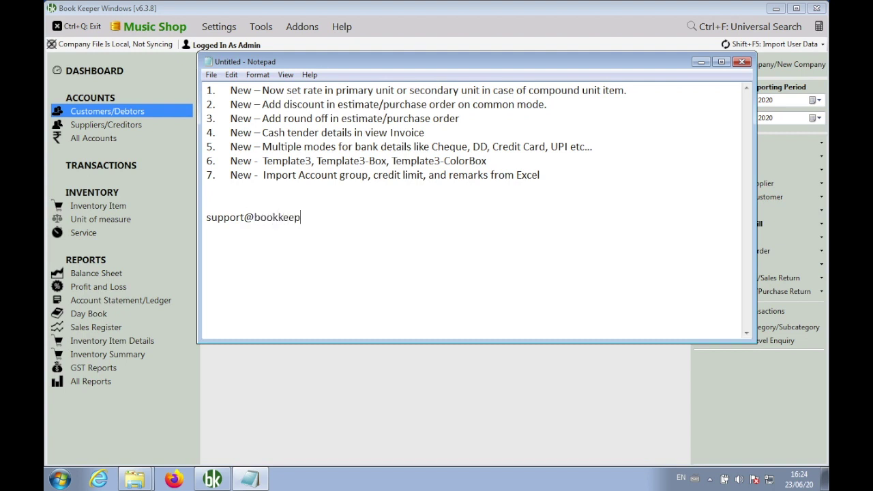
key("Return")
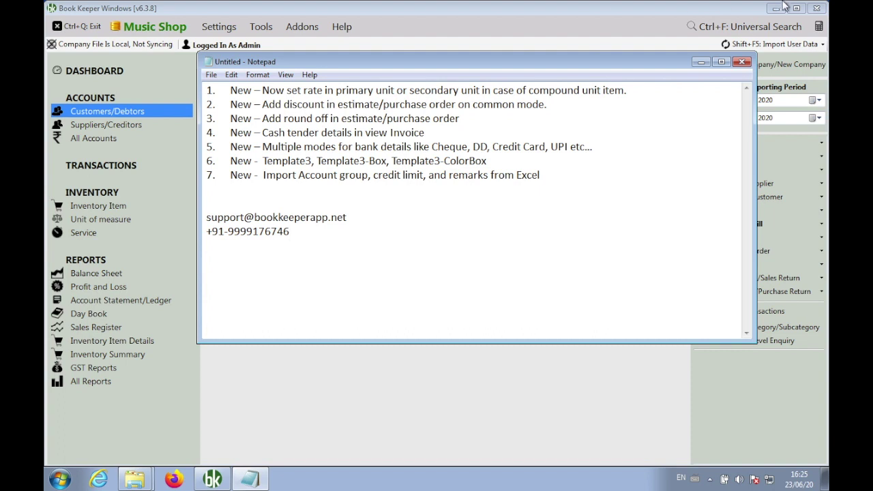
mouse_move(558, 6)
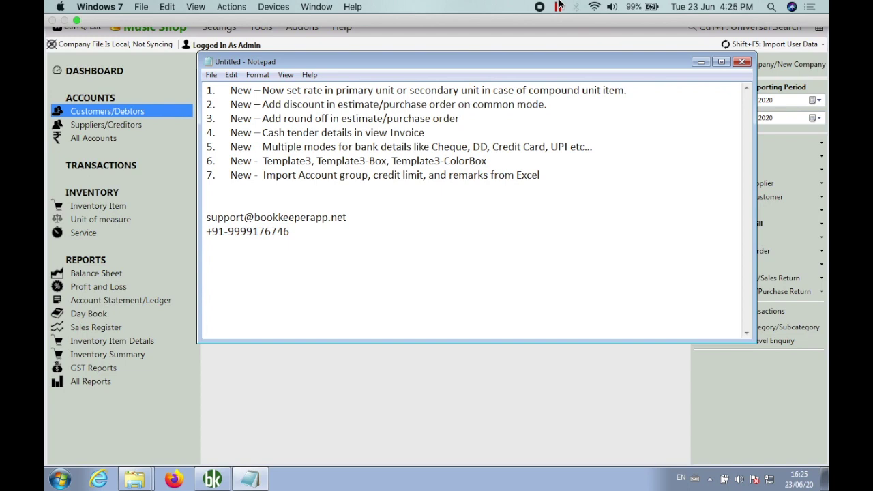